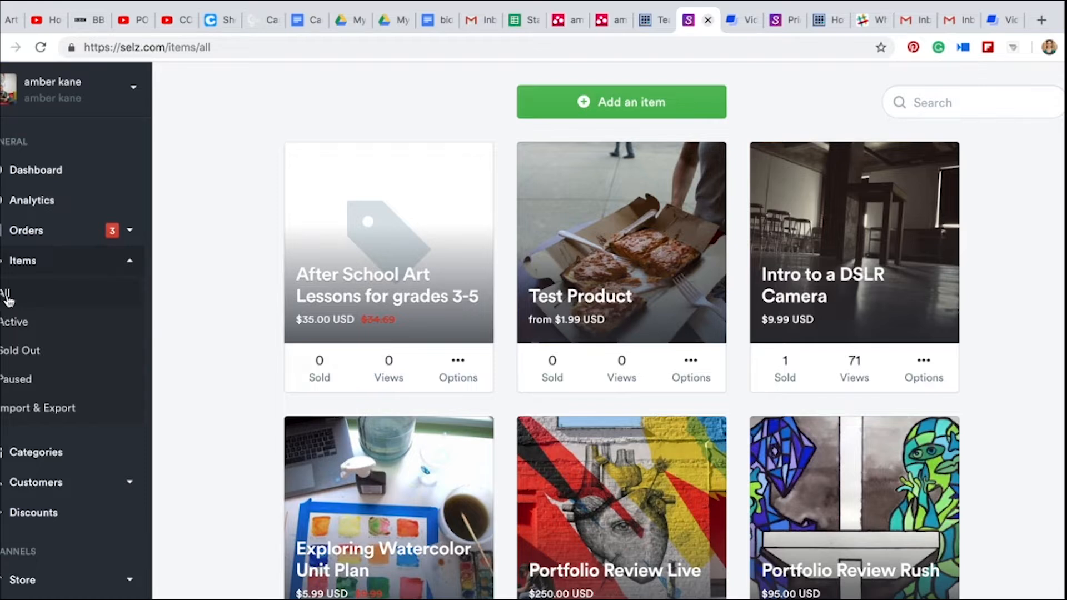
Start a new digital item and upload bio.pdf as a file to sell
{"action": "left_click", "coordinate": [628, 103]}
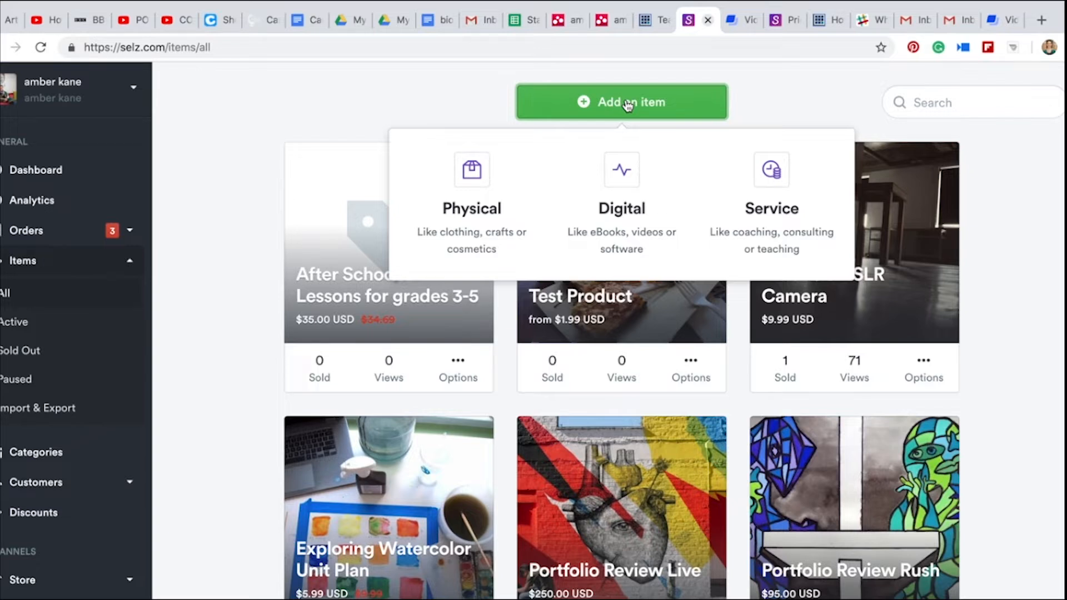
{"action": "left_click", "coordinate": [625, 215]}
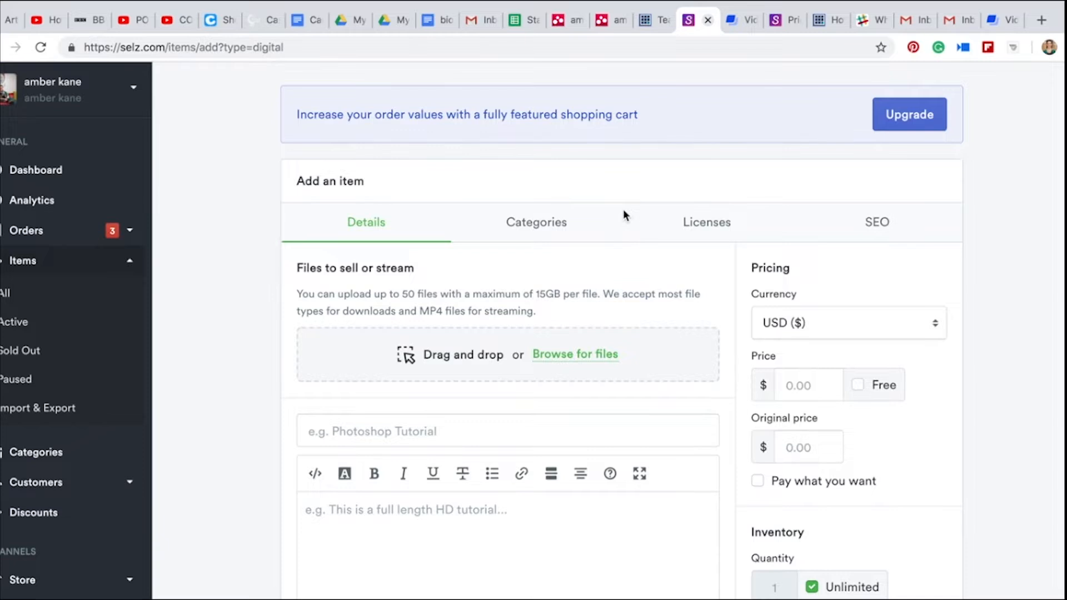
{"action": "scroll", "coordinate": [623, 209], "scroll_direction": "down", "scroll_amount": 2}
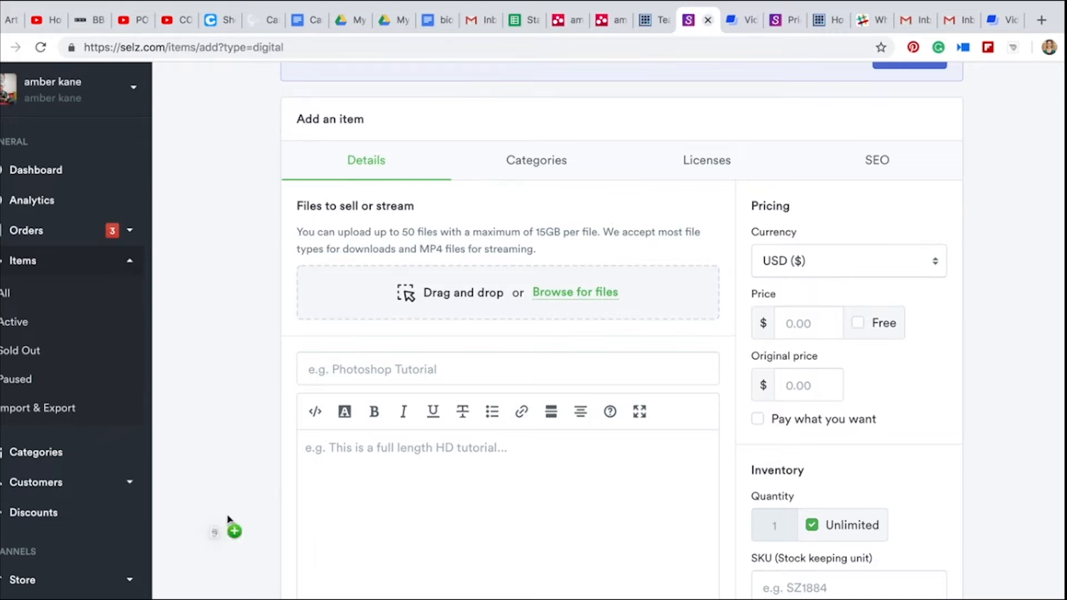
{"action": "left_click_drag", "start_coordinate": [228, 526], "coordinate": [392, 312]}
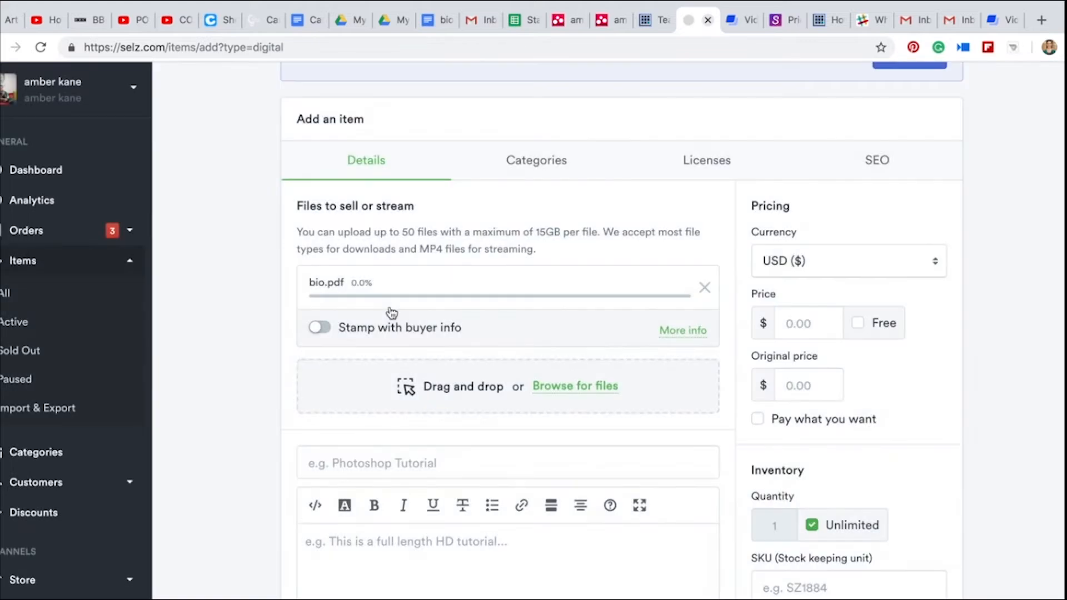
Add _DSC0037.jpg and the ap concentration video to the files to sell
{"action": "left_click", "coordinate": [563, 378]}
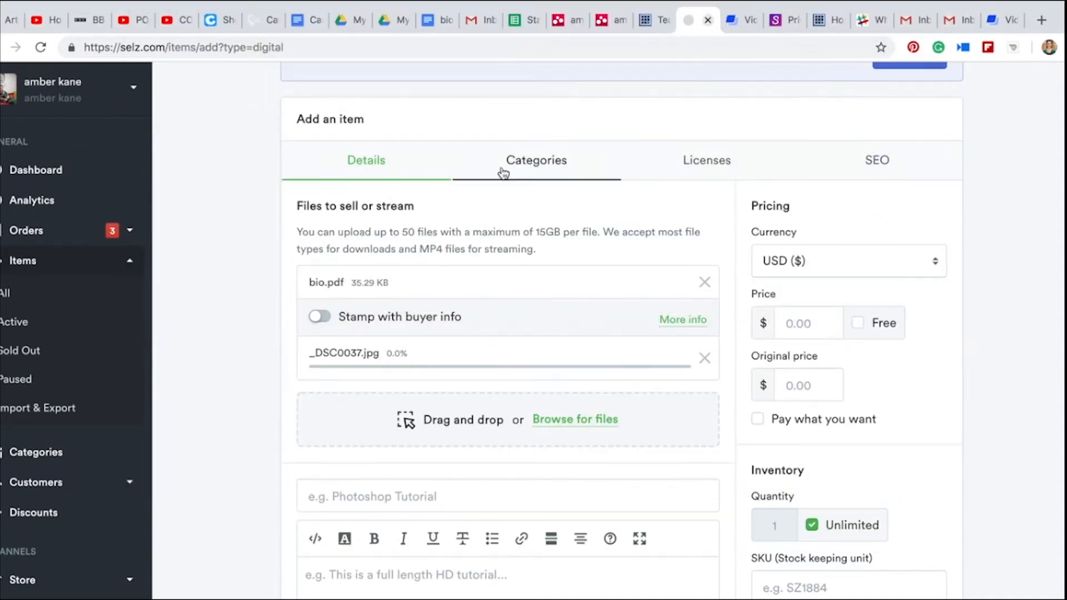
{"action": "left_click", "coordinate": [571, 429]}
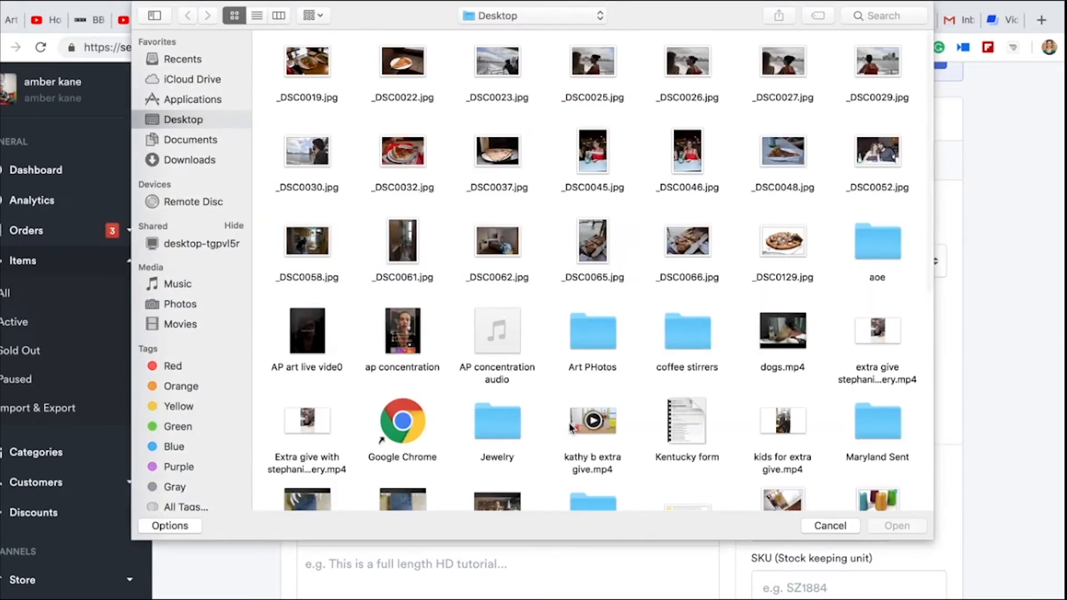
{"action": "left_click", "coordinate": [403, 334]}
{"action": "left_click", "coordinate": [900, 527]}
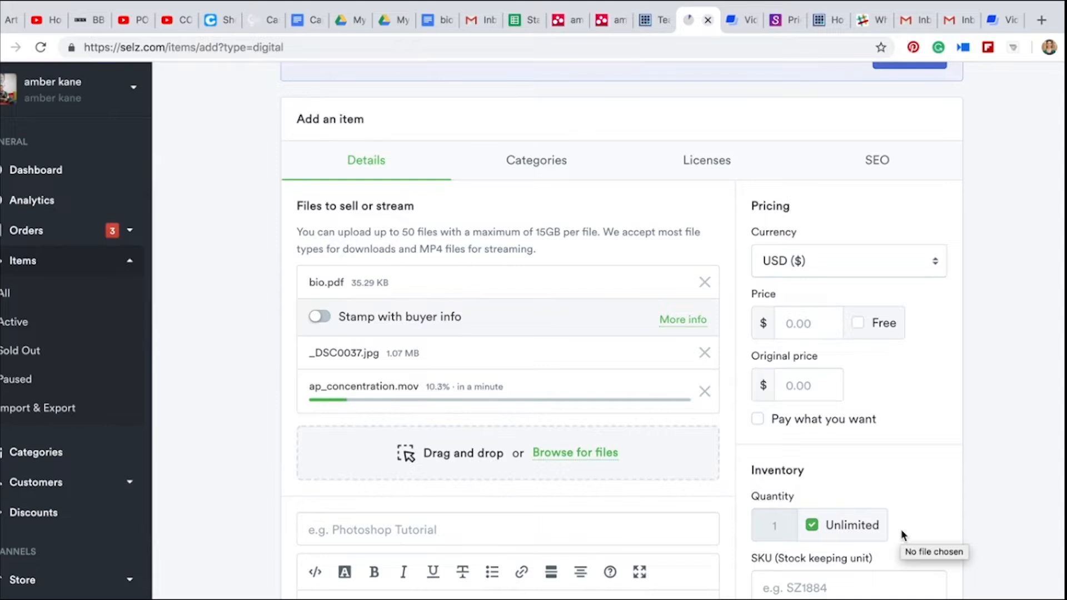
Title the item Test Product using the previously entered name
{"action": "scroll", "coordinate": [694, 459], "scroll_direction": "down", "scroll_amount": 3}
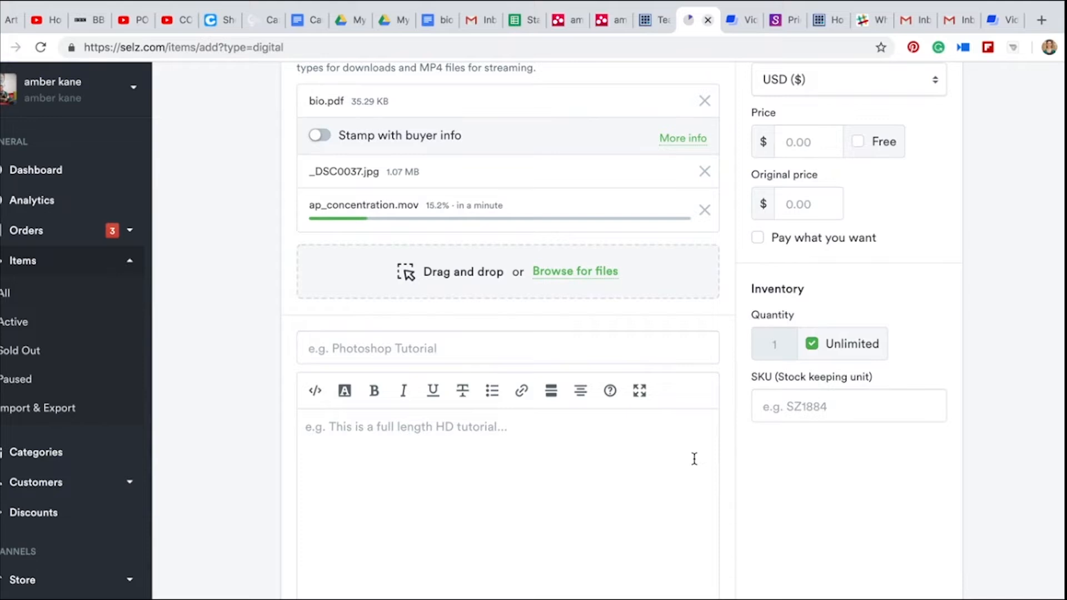
{"action": "left_click", "coordinate": [392, 351]}
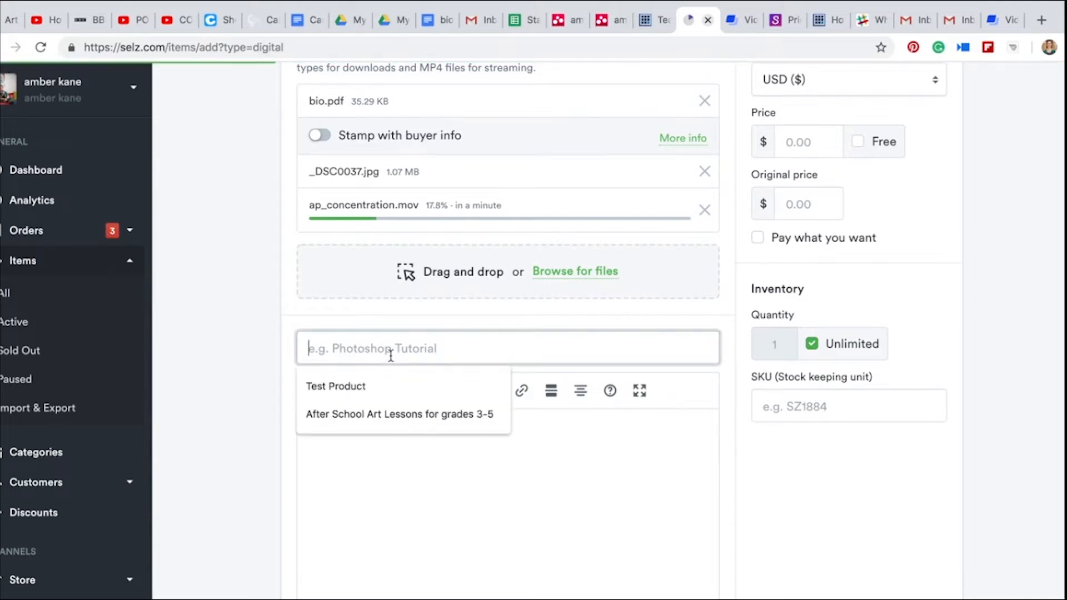
{"action": "left_click", "coordinate": [381, 386]}
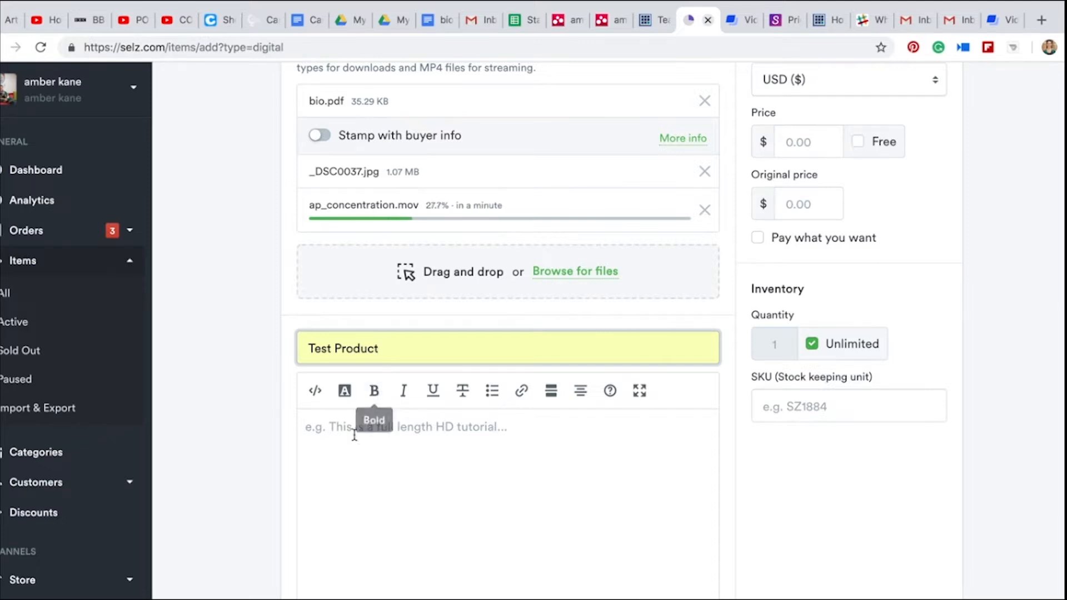
Upload _DSC0025.jpg, _DSC0032.jpg, _DSC0037.jpg and _DSC0045.jpg from the Desktop as the product images
{"action": "scroll", "coordinate": [354, 436], "scroll_direction": "down", "scroll_amount": 1}
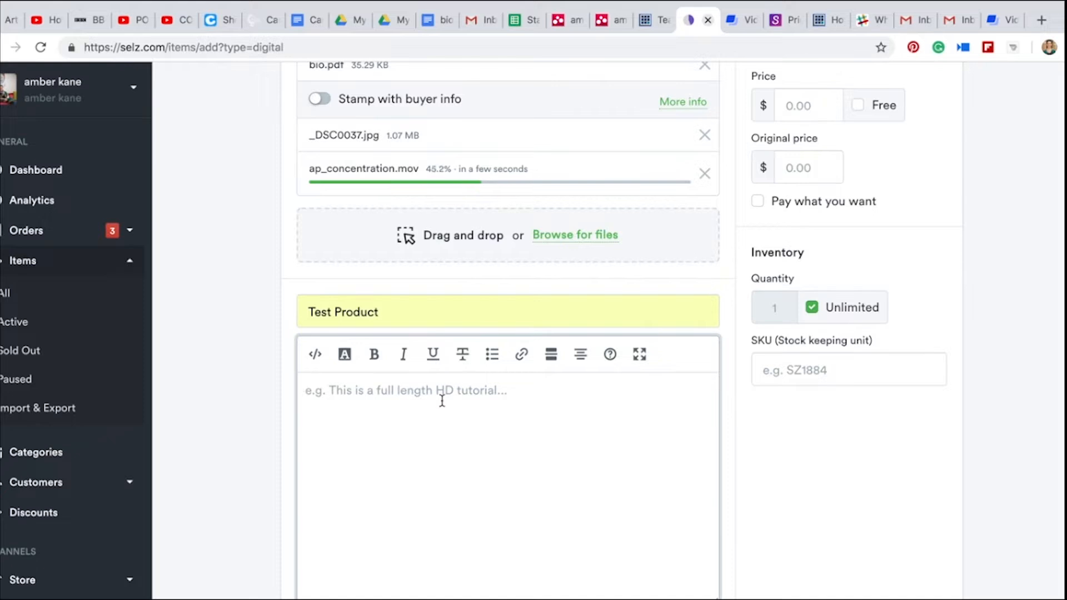
{"action": "scroll", "coordinate": [442, 401], "scroll_direction": "down", "scroll_amount": 5}
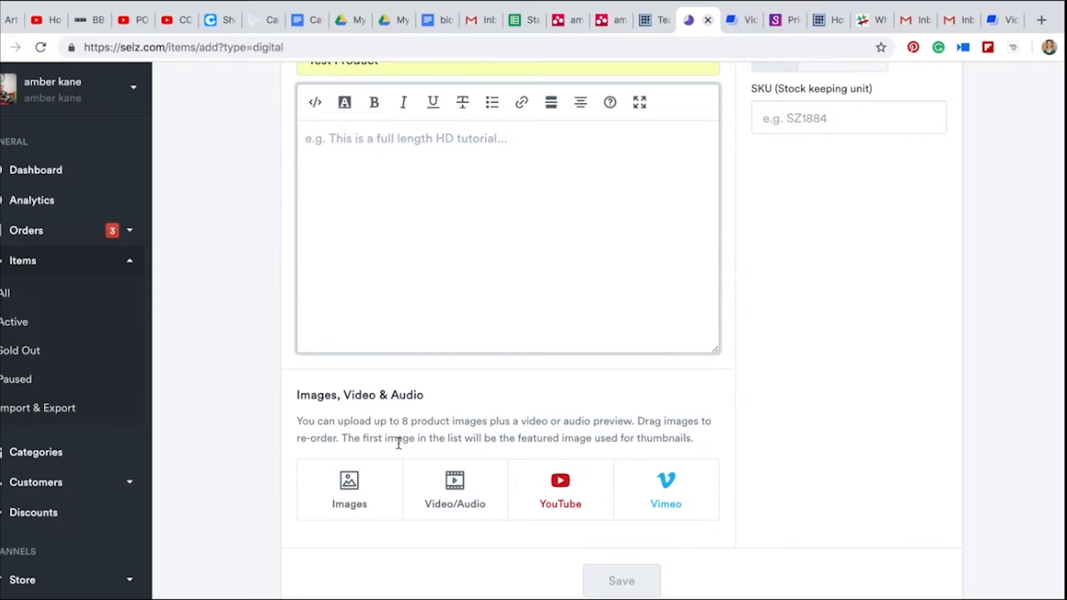
{"action": "left_click", "coordinate": [356, 505]}
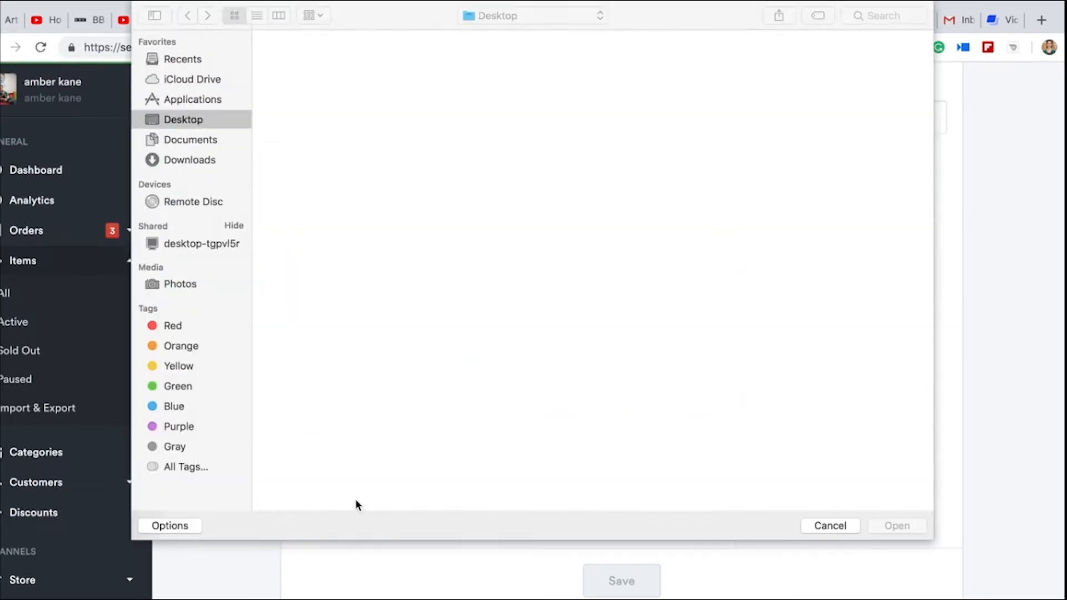
{"action": "left_click", "coordinate": [422, 162]}
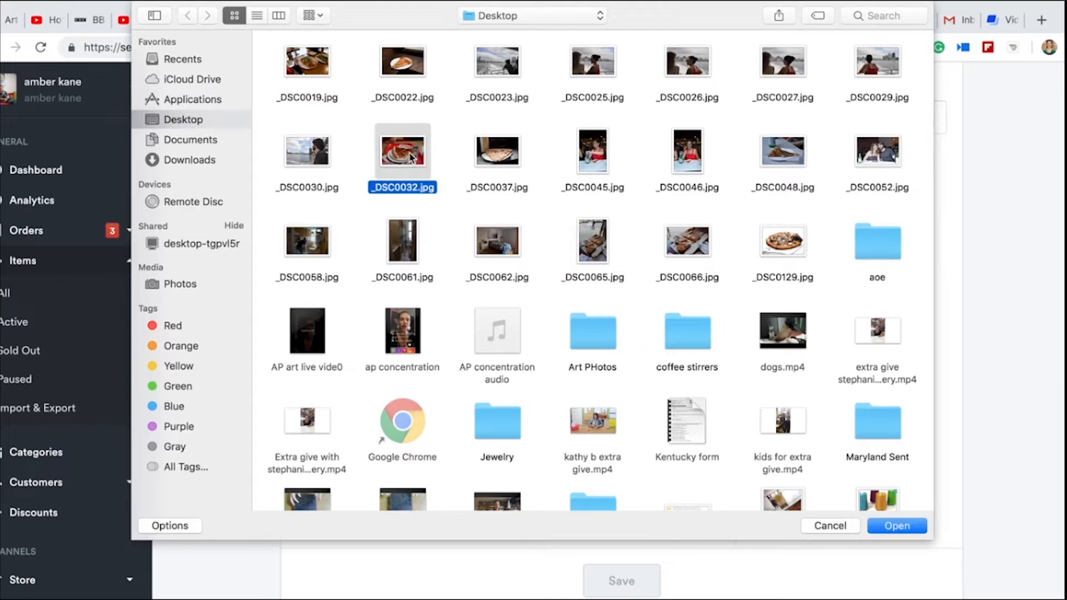
{"action": "left_click", "coordinate": [501, 156], "text": "super"}
{"action": "left_click", "coordinate": [609, 152], "text": "super"}
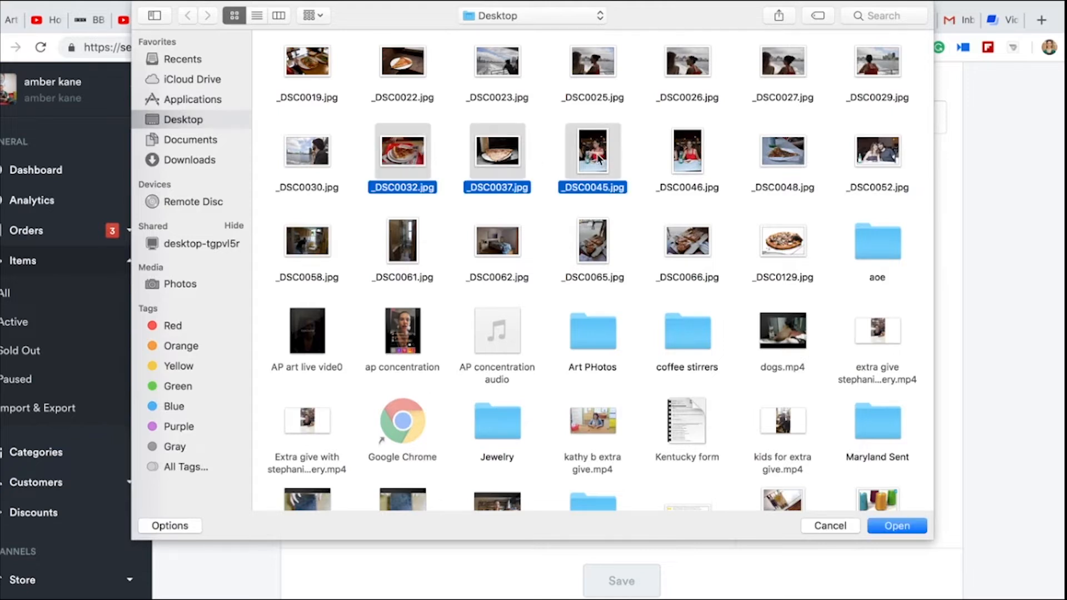
{"action": "left_click", "coordinate": [600, 67], "text": "super"}
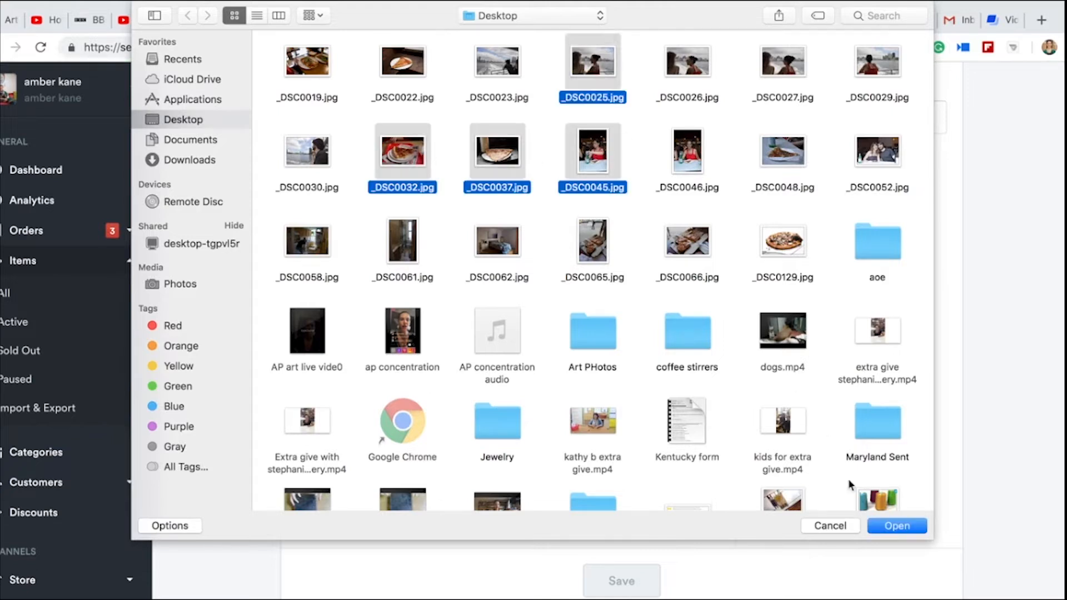
{"action": "scroll", "coordinate": [810, 430], "scroll_direction": "down", "scroll_amount": 2}
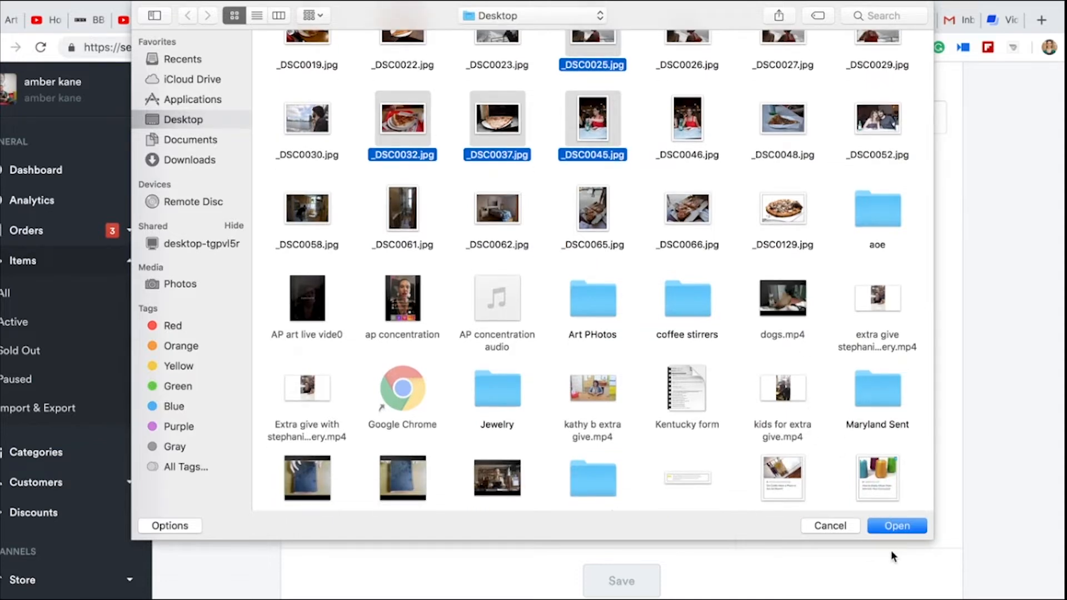
{"action": "left_click", "coordinate": [893, 526]}
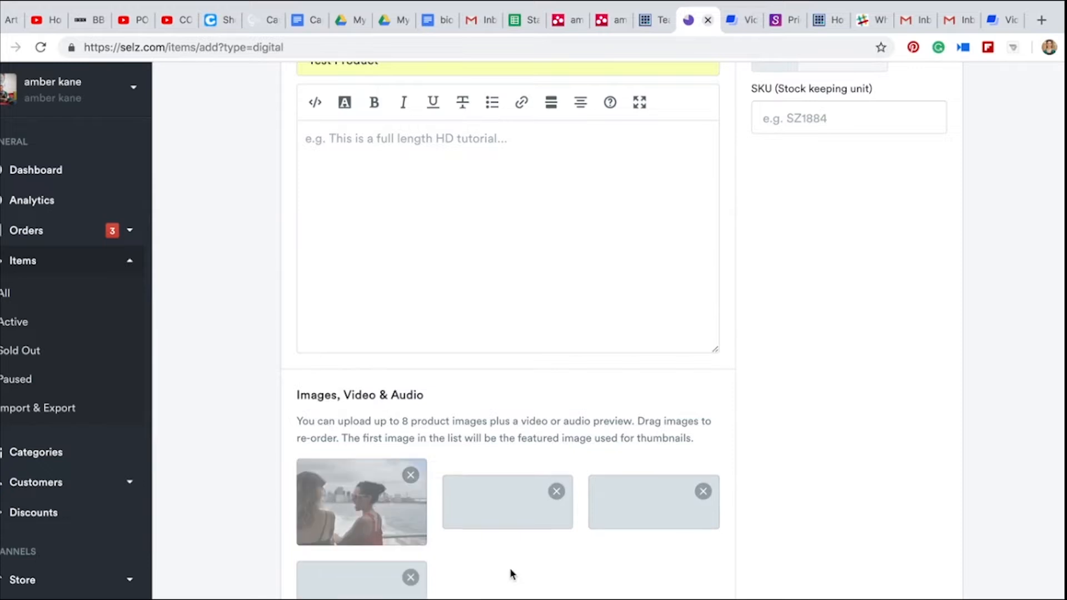
Upload dogs.mp4 from the Desktop as the product's preview video
{"action": "scroll", "coordinate": [509, 572], "scroll_direction": "down", "scroll_amount": 2}
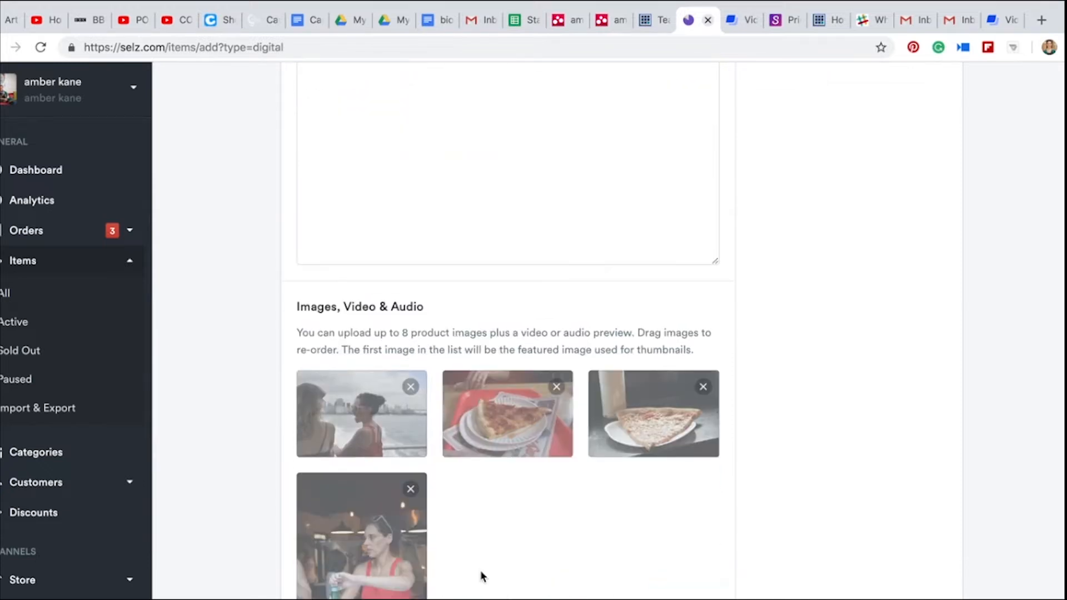
{"action": "scroll", "coordinate": [482, 577], "scroll_direction": "down", "scroll_amount": 4}
{"action": "left_click", "coordinate": [472, 507]}
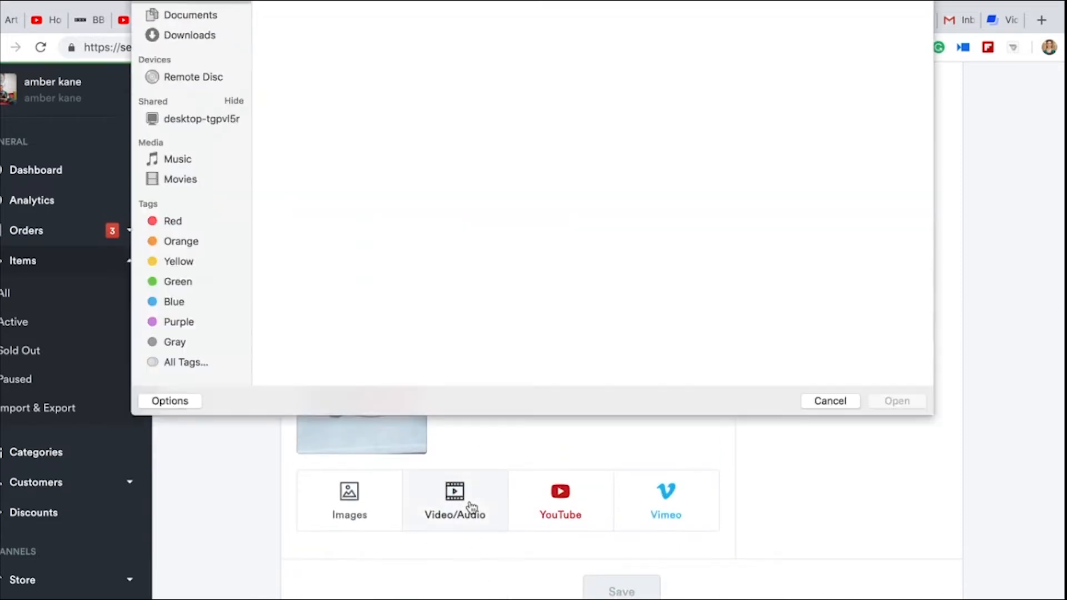
{"action": "left_click", "coordinate": [786, 350]}
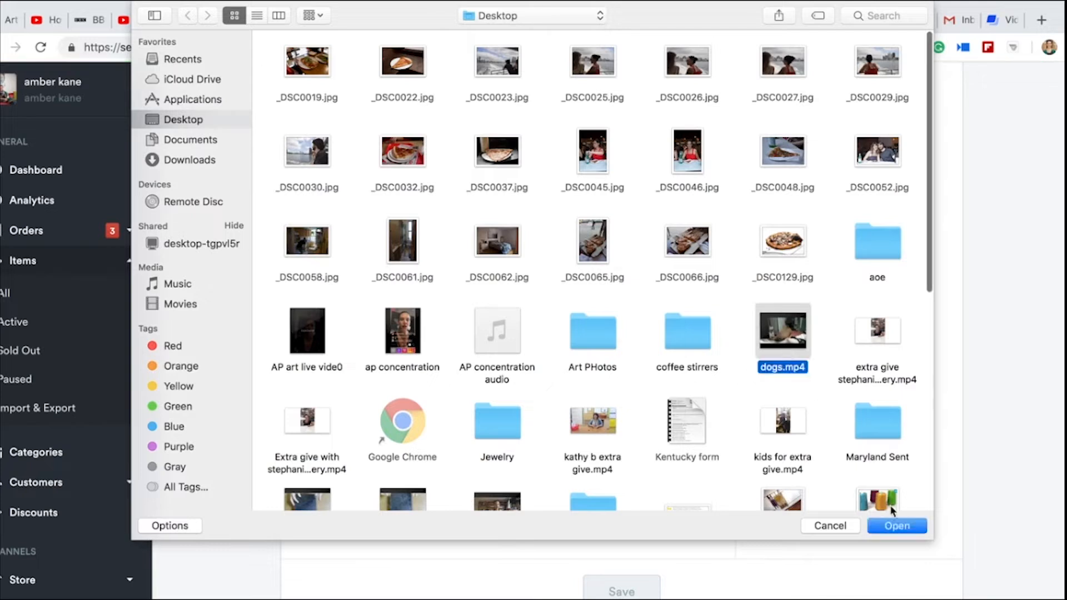
{"action": "left_click", "coordinate": [891, 529]}
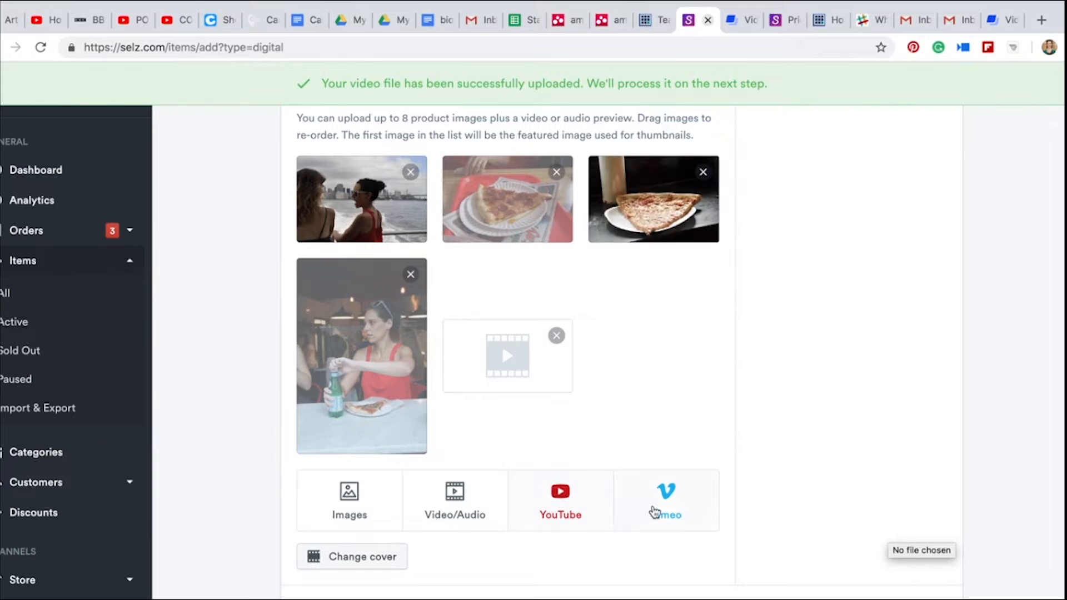
Examine the uploaded product media and the item's currency and Free pricing options
{"action": "scroll", "coordinate": [670, 503], "scroll_direction": "up", "scroll_amount": 2}
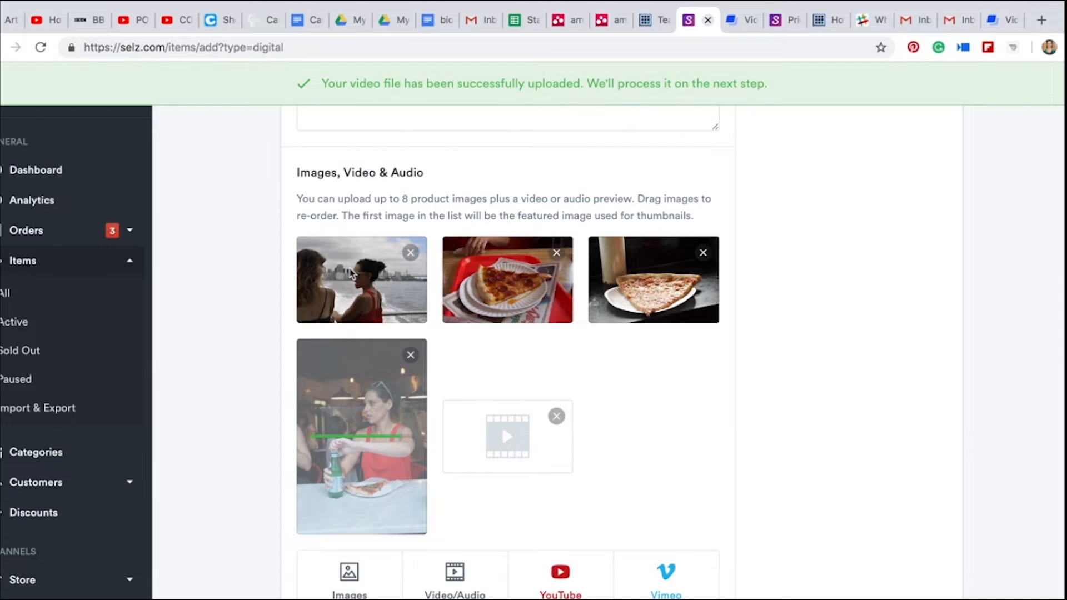
{"action": "scroll", "coordinate": [356, 389], "scroll_direction": "down", "scroll_amount": 3}
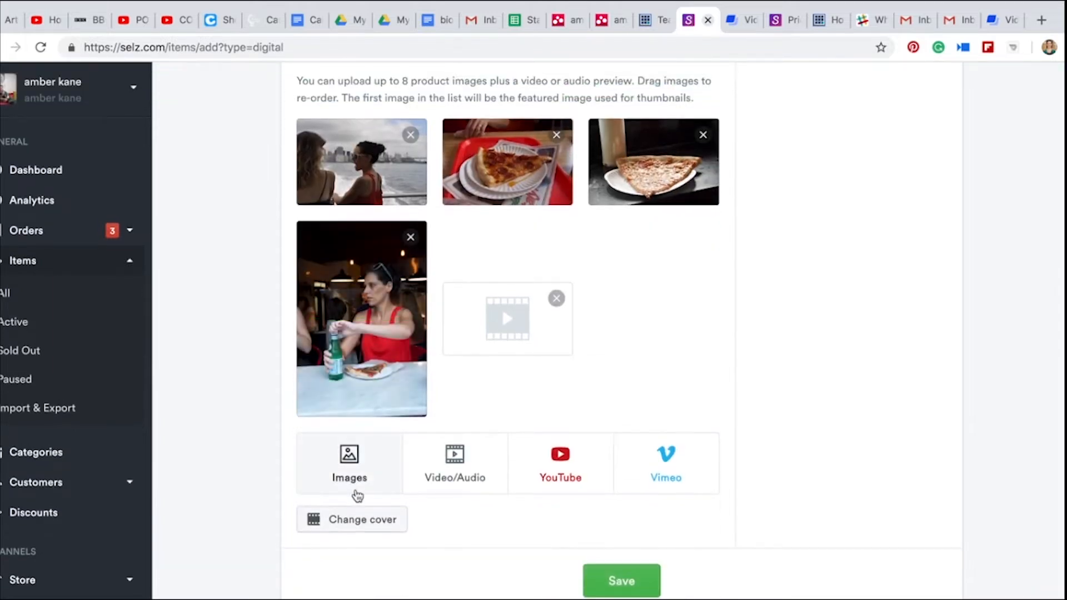
{"action": "scroll", "coordinate": [627, 469], "scroll_direction": "up", "scroll_amount": 15}
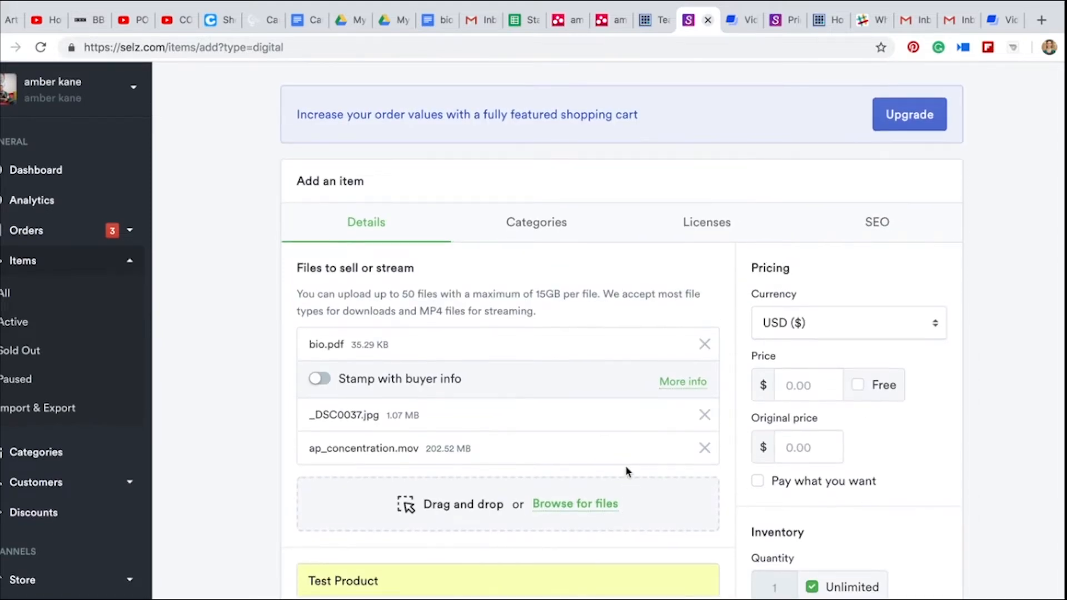
{"action": "left_click", "coordinate": [845, 329]}
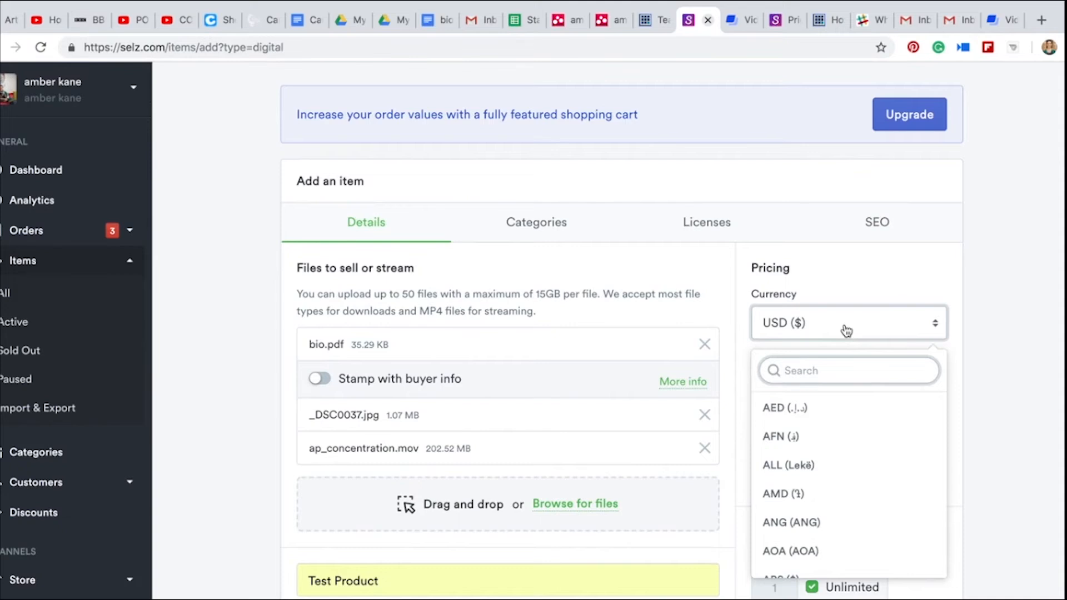
{"action": "left_click", "coordinate": [846, 331]}
{"action": "scroll", "coordinate": [847, 331], "scroll_direction": "down", "scroll_amount": 2}
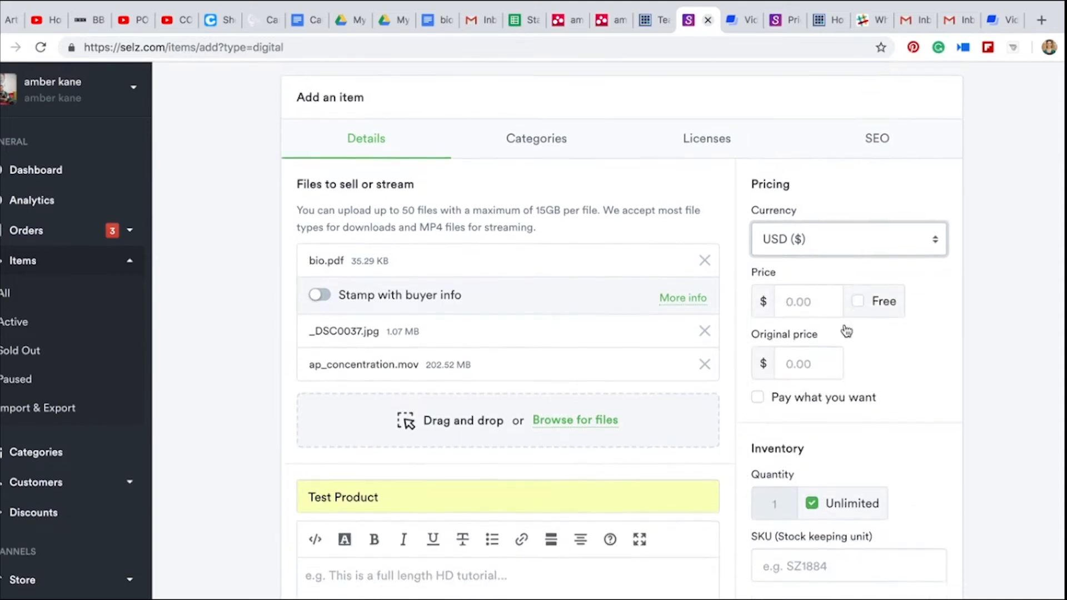
{"action": "left_click", "coordinate": [858, 274]}
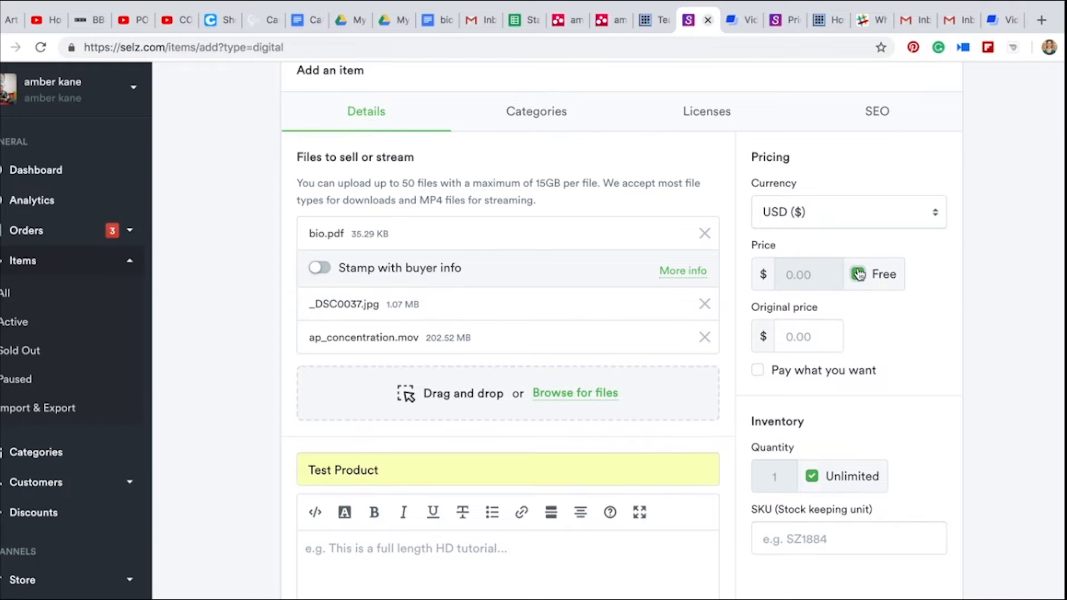
{"action": "left_click", "coordinate": [858, 274]}
Set the item's price to 6.99 and its original price to 120.00 USD
{"action": "left_click", "coordinate": [783, 274]}
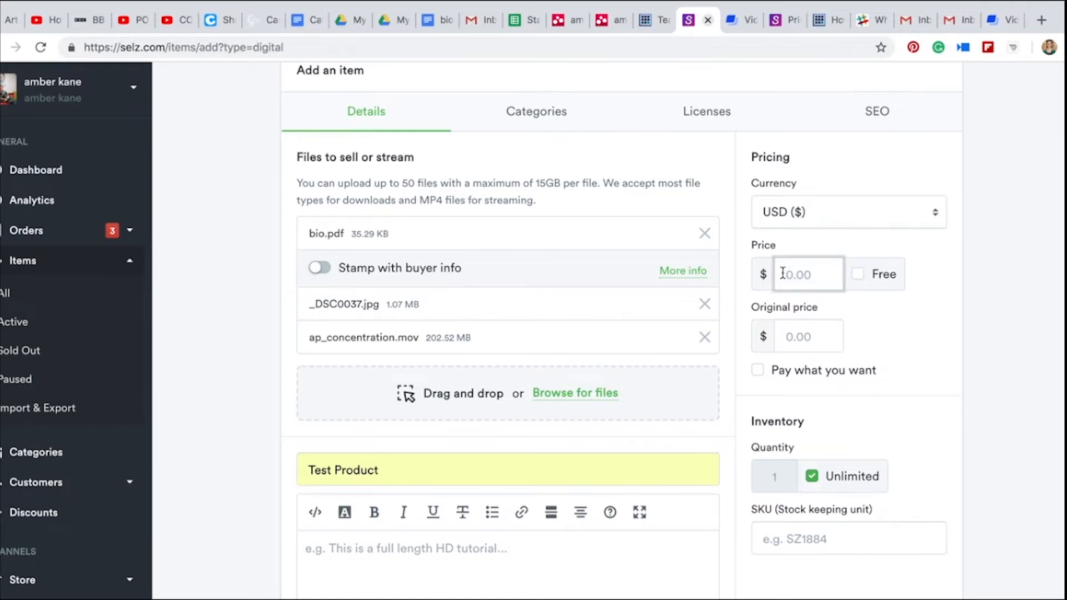
{"action": "type", "text": "6.99"}
{"action": "left_click", "coordinate": [794, 340]}
{"action": "type", "text": "120.00"}
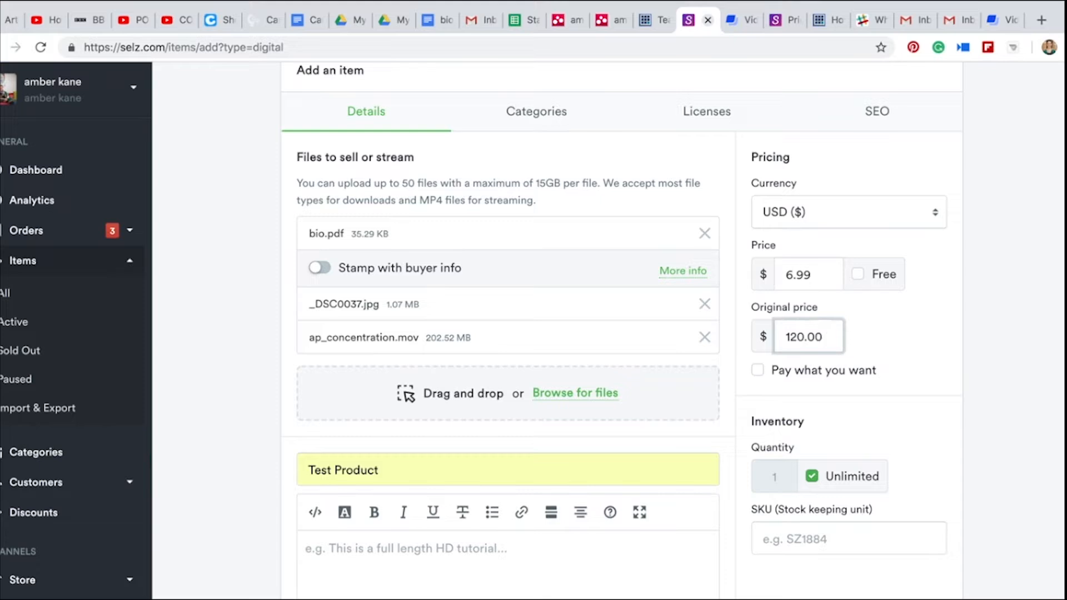
Clear the original price and enable Pay what you want pricing for the item
{"action": "left_click_drag", "start_coordinate": [828, 337], "coordinate": [779, 336]}
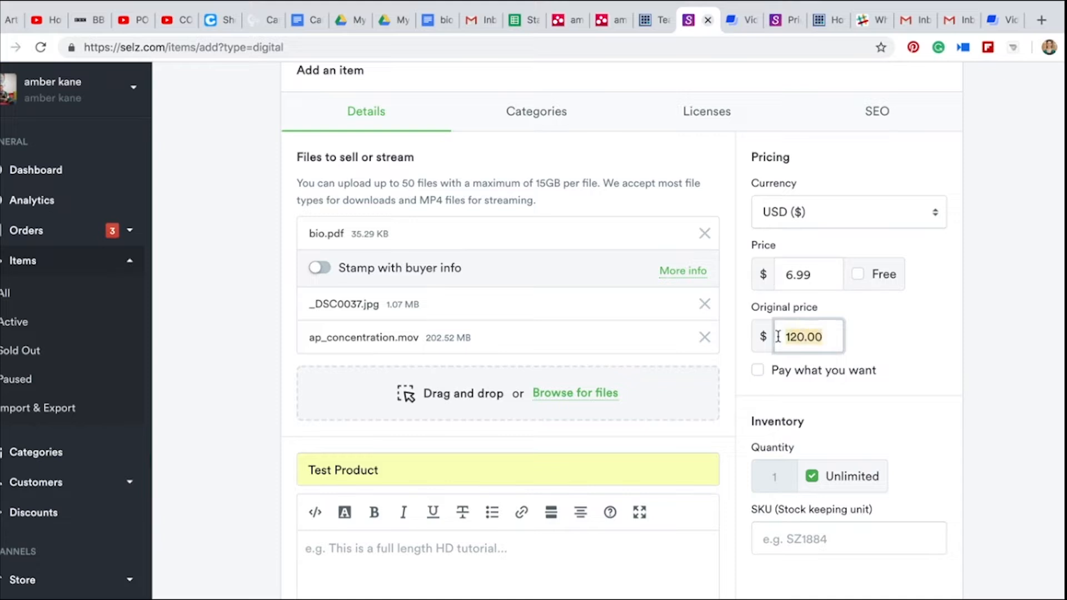
{"action": "key", "text": "BackSpace"}
{"action": "left_click_drag", "start_coordinate": [813, 277], "coordinate": [784, 280]}
{"action": "left_click", "coordinate": [882, 335]}
{"action": "left_click", "coordinate": [759, 371]}
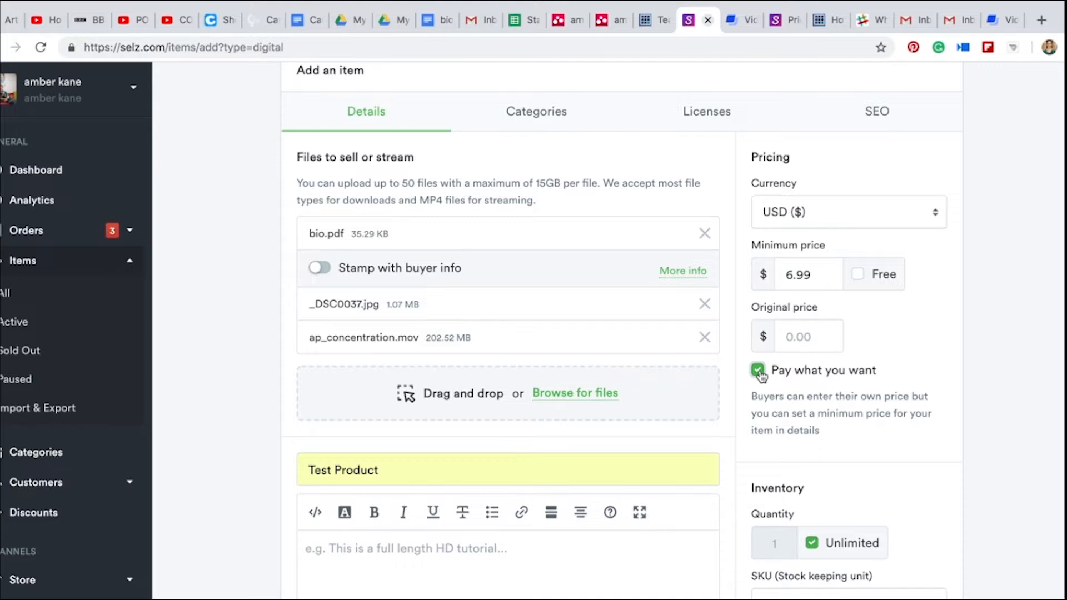
Set the item's minimum price to 1.00 USD
{"action": "left_click", "coordinate": [814, 275]}
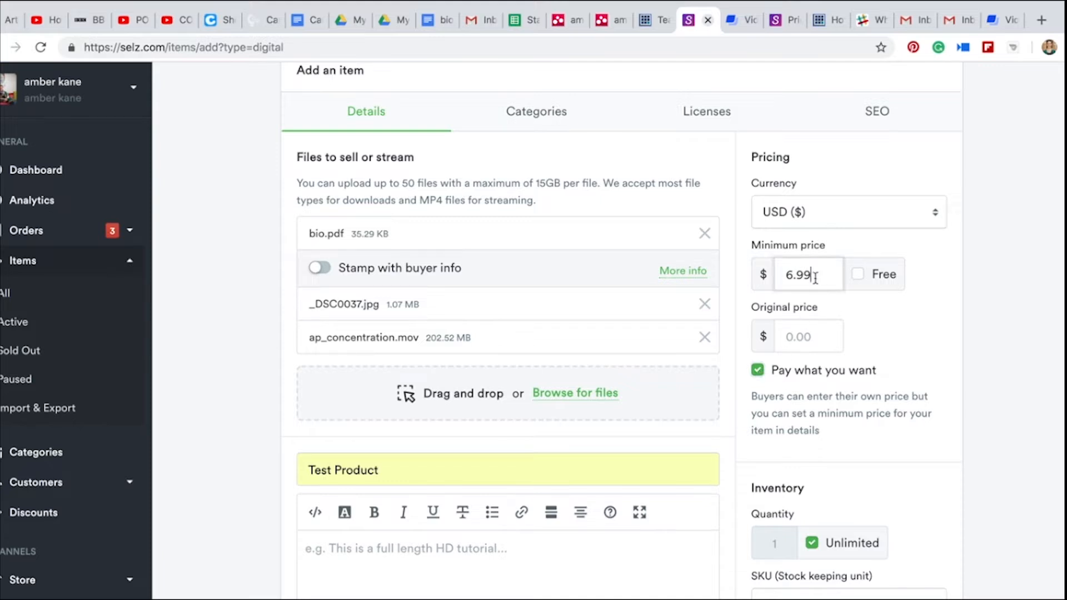
{"action": "double_click", "coordinate": [814, 275]}
{"action": "key", "text": "BackSpace"}
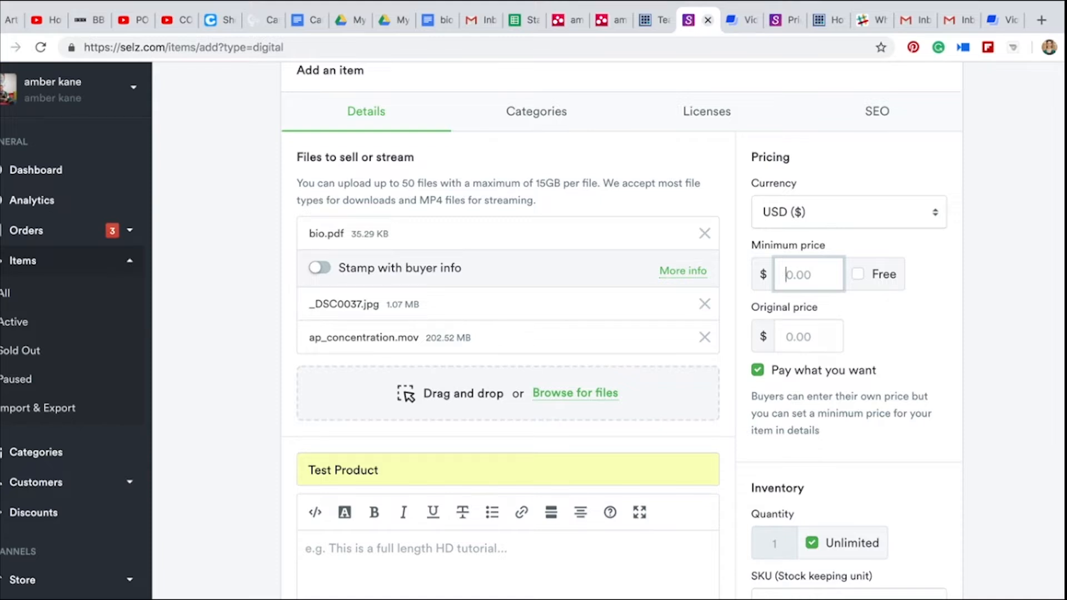
{"action": "type", "text": "1.00"}
Change the minimum price to an amount ending in .72 after trying one ending in .88
{"action": "key", "text": "BackSpace"}
{"action": "key", "text": "BackSpace"}
{"action": "key", "text": "BackSpace"}
{"action": "key", "text": "BackSpace"}
{"action": "type", "text": "0.88"}
{"action": "key", "text": "BackSpace"}
{"action": "key", "text": "BackSpace"}
{"action": "type", "text": "72"}
Turn off unlimited inventory for the item and set its quantity to 123
{"action": "scroll", "coordinate": [871, 336], "scroll_direction": "down", "scroll_amount": 3}
{"action": "scroll", "coordinate": [871, 336], "scroll_direction": "down", "scroll_amount": 2}
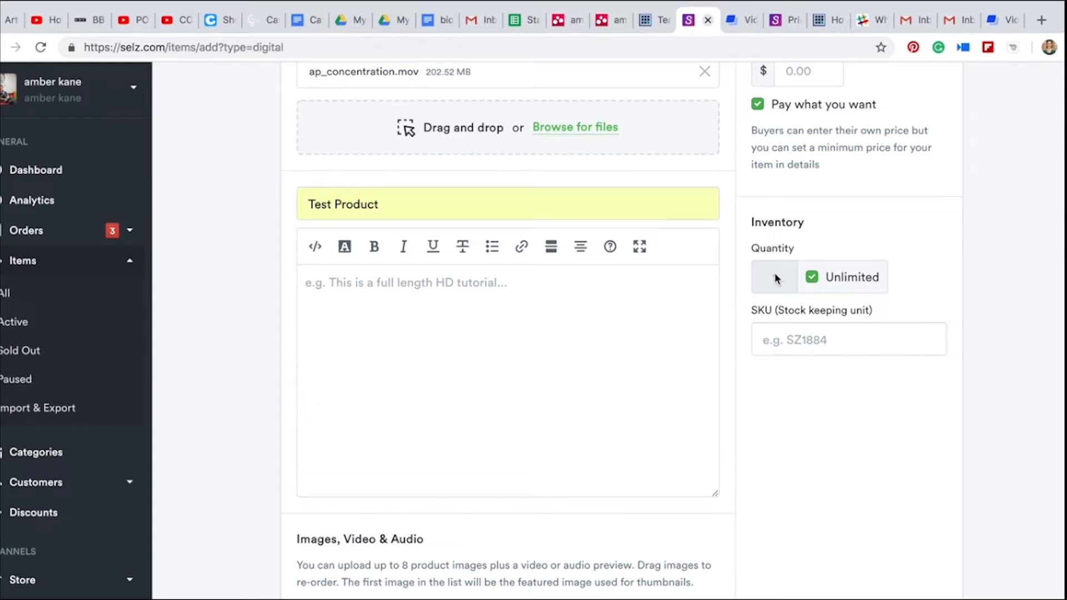
{"action": "left_click", "coordinate": [812, 278]}
{"action": "type", "text": "23"}
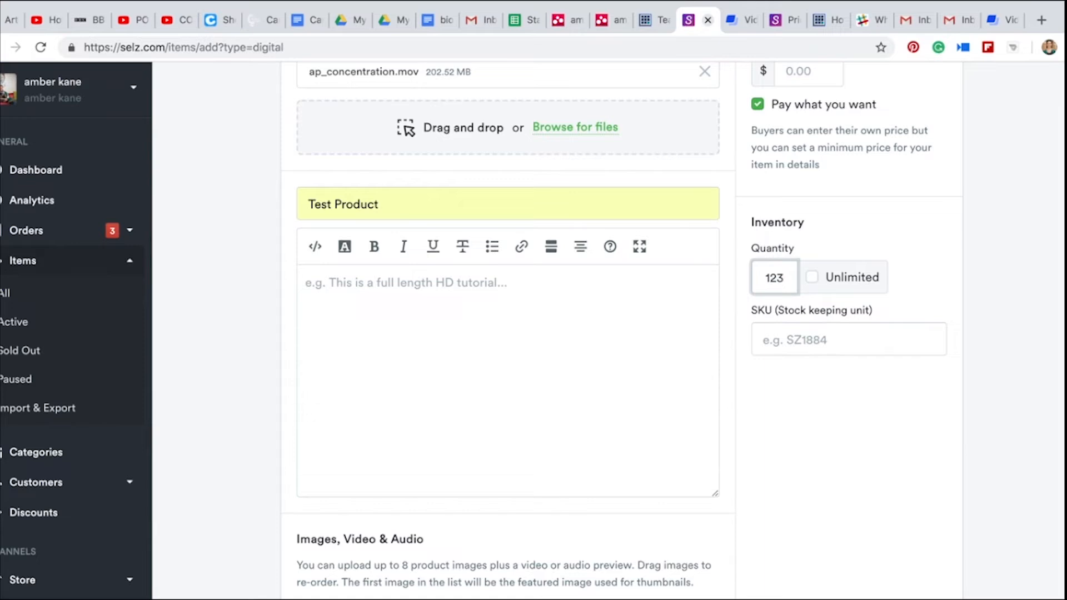
Set the item's inventory quantity to 50 and mark the item as free
{"action": "scroll", "coordinate": [775, 278], "scroll_direction": "up", "scroll_amount": 14}
{"action": "scroll", "coordinate": [992, 264], "scroll_direction": "up", "scroll_amount": 2}
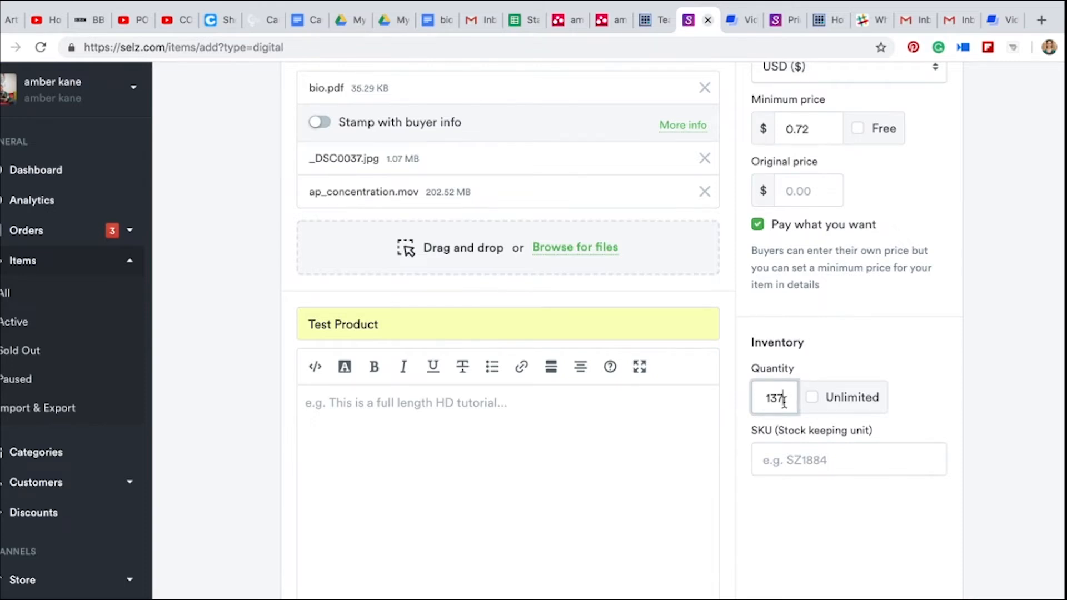
{"action": "left_click_drag", "start_coordinate": [785, 396], "coordinate": [765, 395]}
{"action": "type", "text": "50"}
{"action": "left_click", "coordinate": [860, 131]}
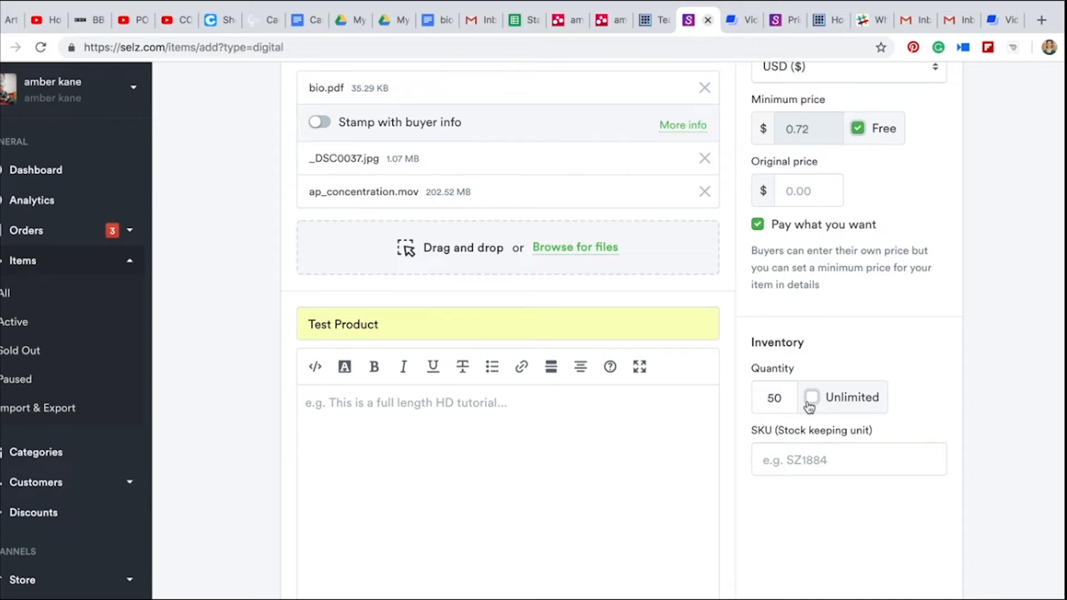
Look at the item's category settings and license settings, dismissing the Pinterest notification
{"action": "scroll", "coordinate": [810, 407], "scroll_direction": "up", "scroll_amount": 5}
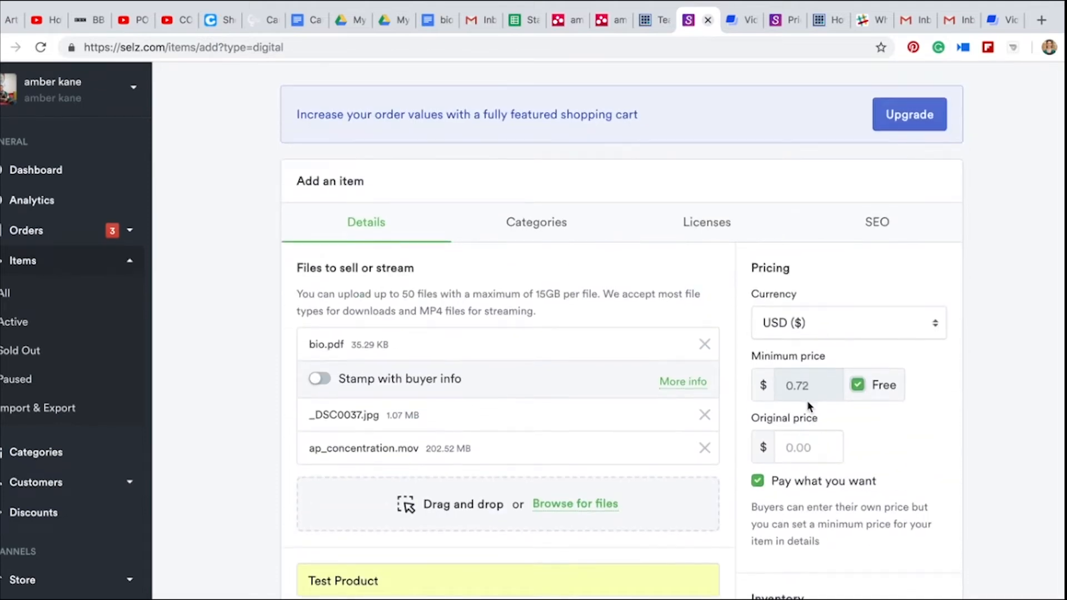
{"action": "left_click", "coordinate": [532, 218]}
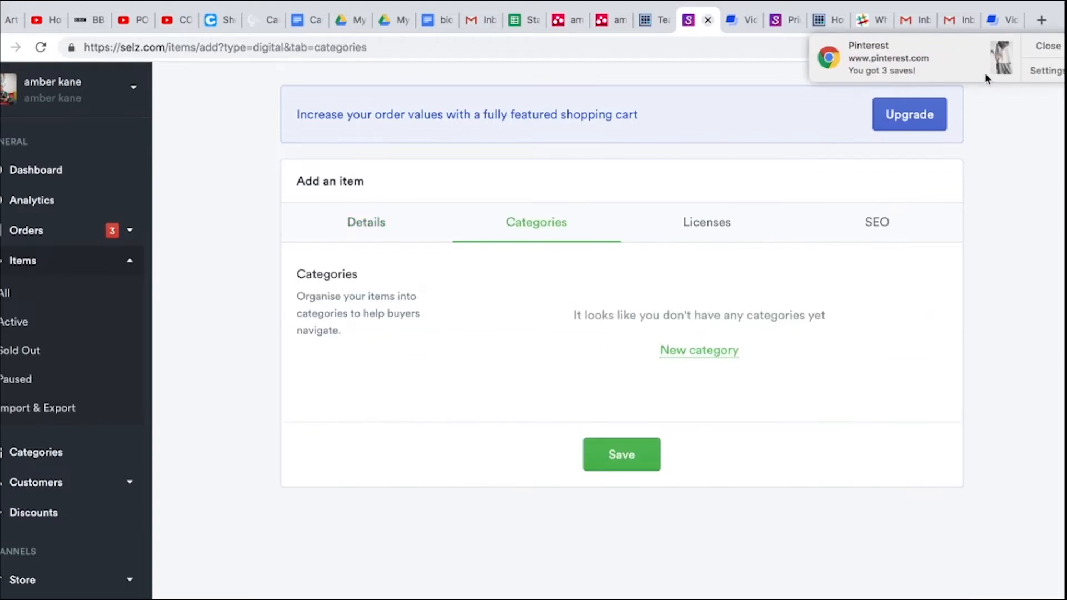
{"action": "left_click", "coordinate": [1048, 46]}
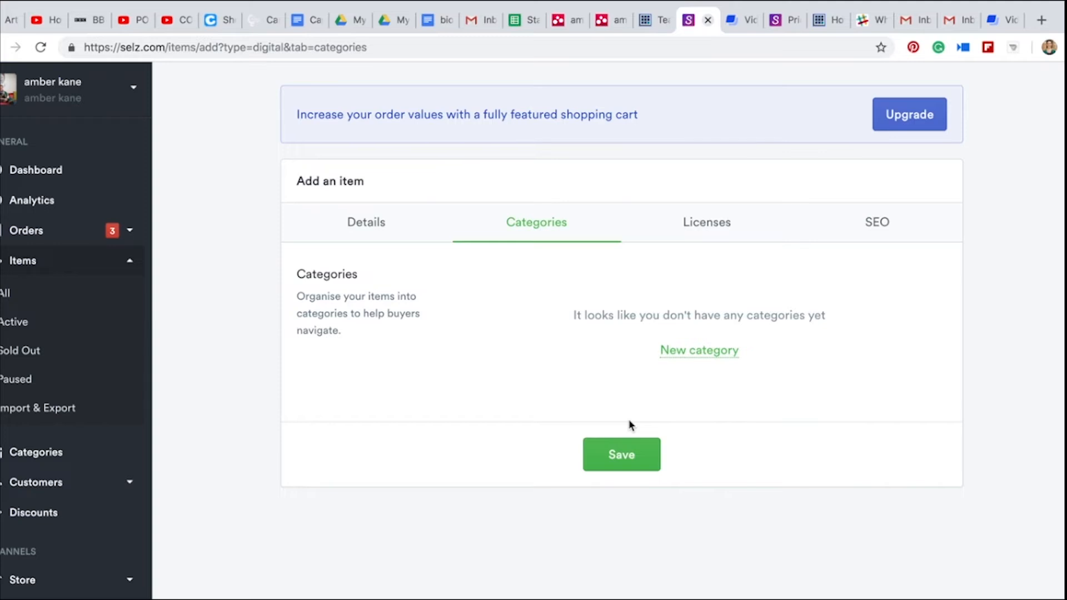
{"action": "left_click", "coordinate": [706, 235]}
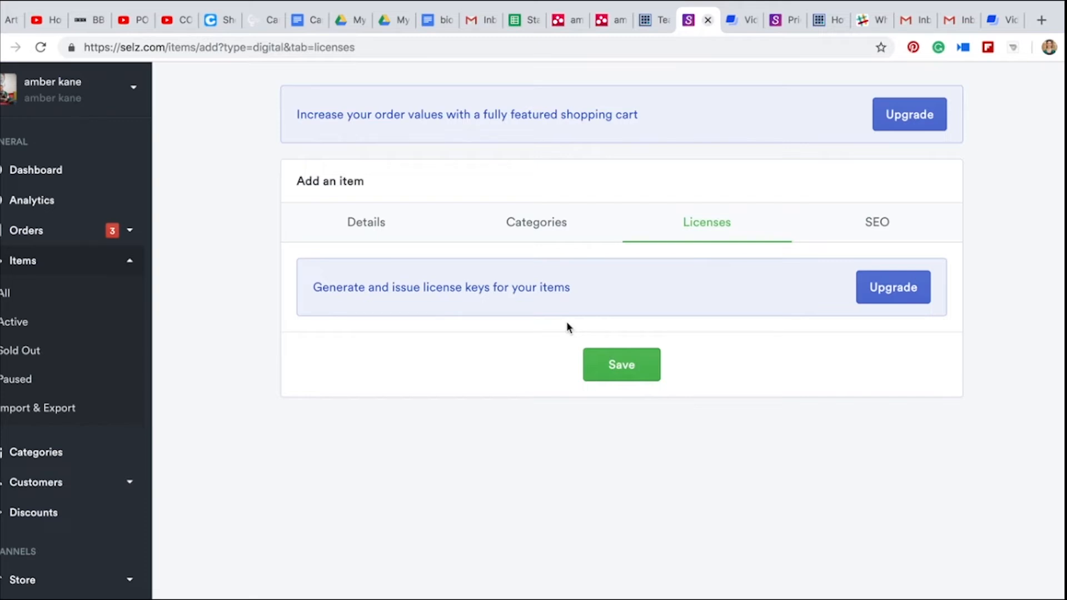
Return to the item's details and enable Stamp with buyer info for bio.pdf
{"action": "left_click", "coordinate": [366, 234]}
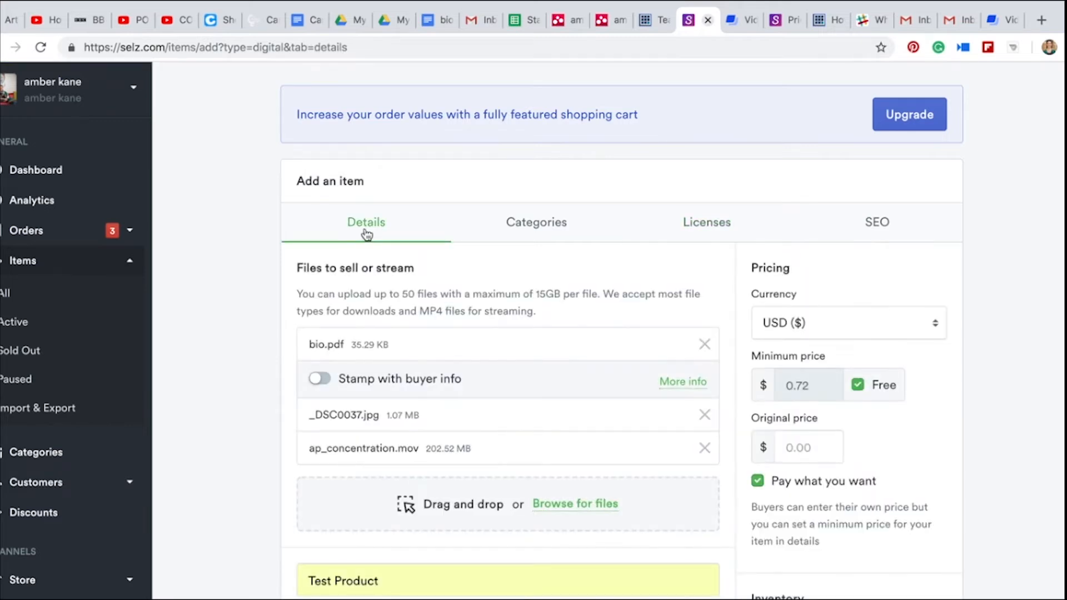
{"action": "scroll", "coordinate": [521, 258], "scroll_direction": "down", "scroll_amount": 2}
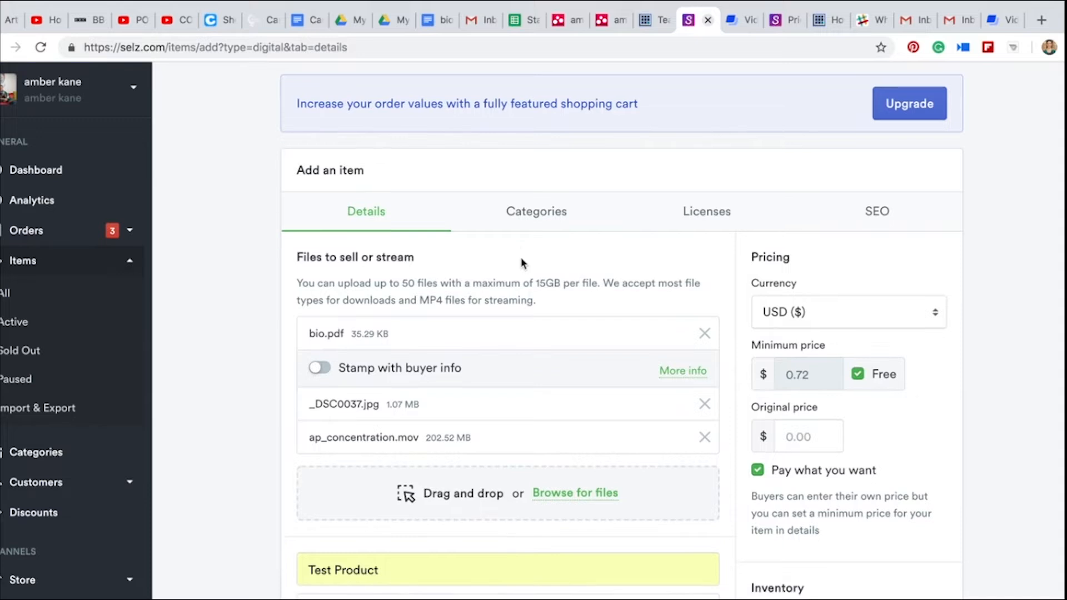
{"action": "left_click", "coordinate": [327, 289]}
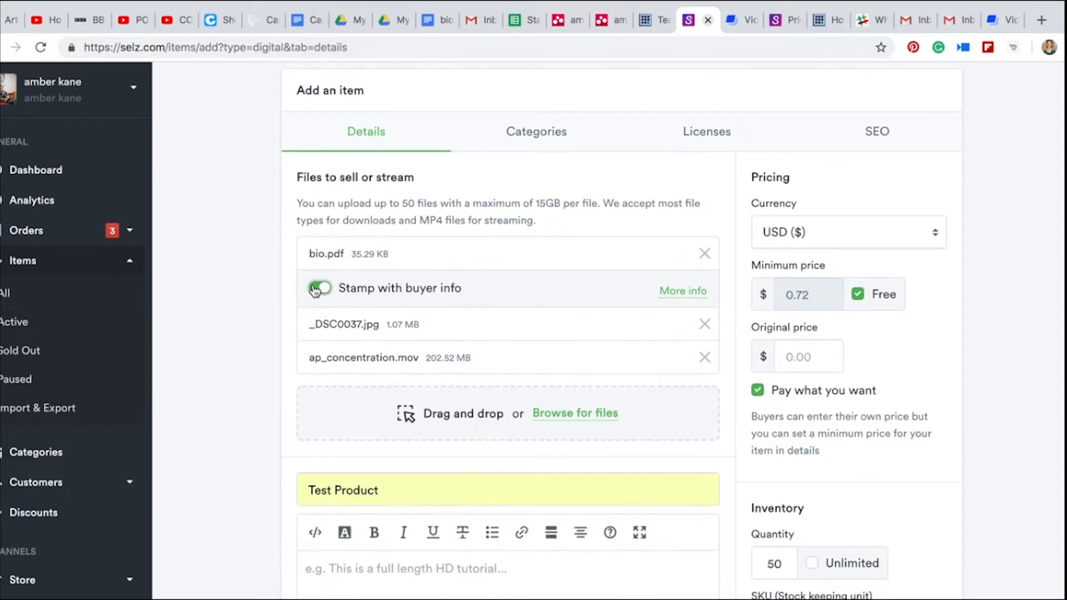
Read the help article on protecting files with PDF stamping and close it
{"action": "left_click", "coordinate": [692, 296]}
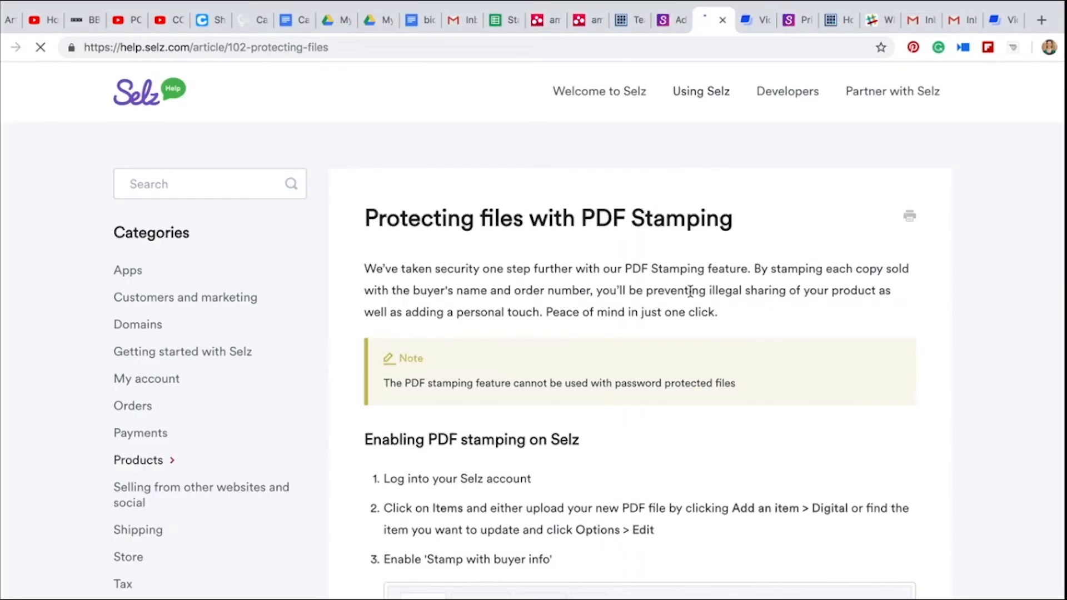
{"action": "scroll", "coordinate": [667, 345], "scroll_direction": "down", "scroll_amount": 5}
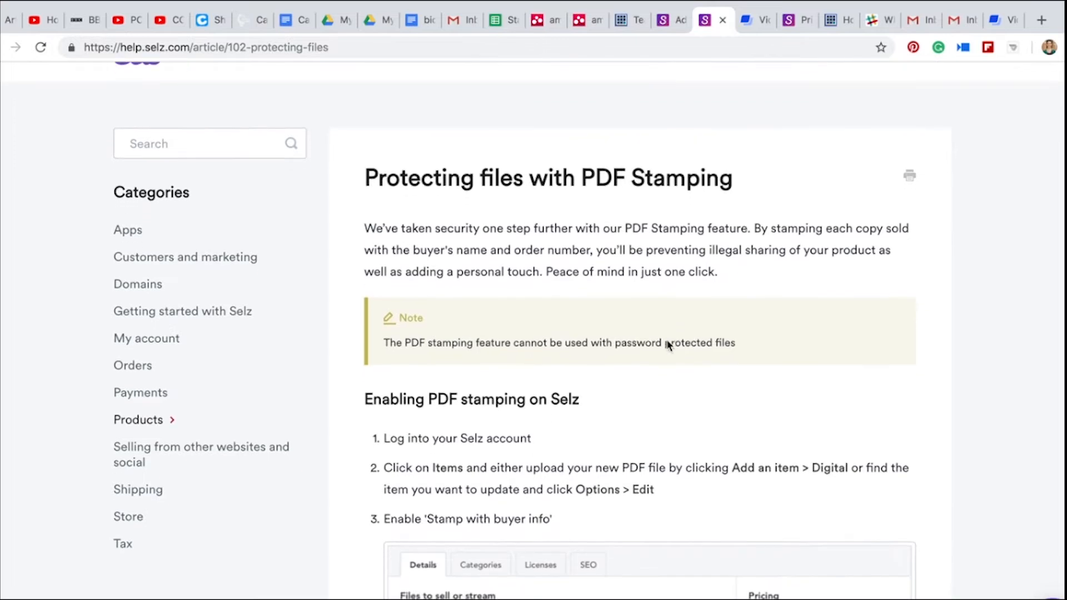
{"action": "scroll", "coordinate": [666, 339], "scroll_direction": "down", "scroll_amount": 4}
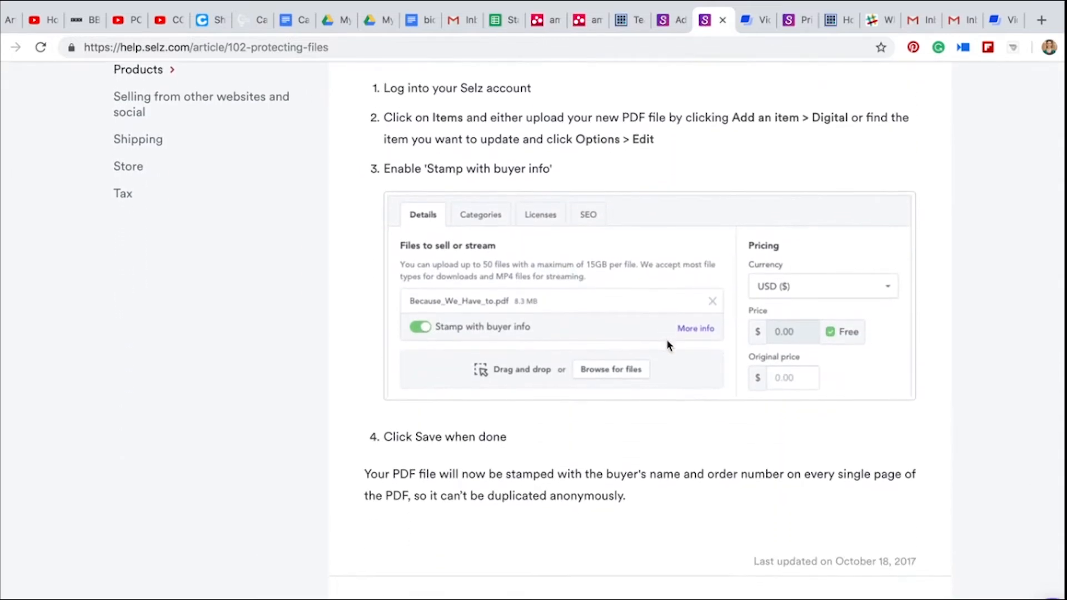
{"action": "scroll", "coordinate": [666, 339], "scroll_direction": "down", "scroll_amount": 4}
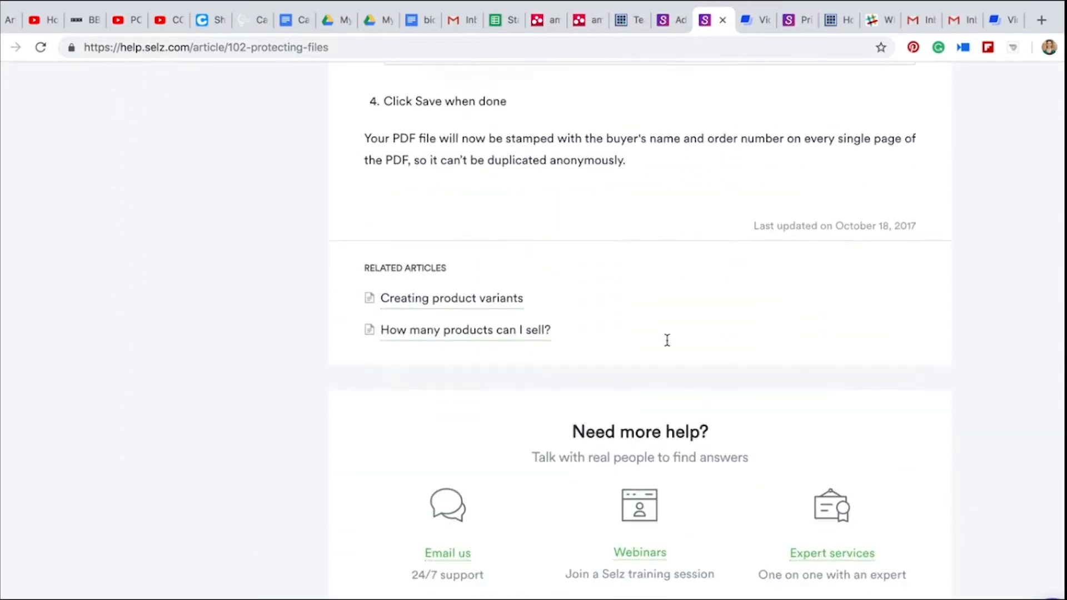
{"action": "scroll", "coordinate": [666, 339], "scroll_direction": "up", "scroll_amount": 8}
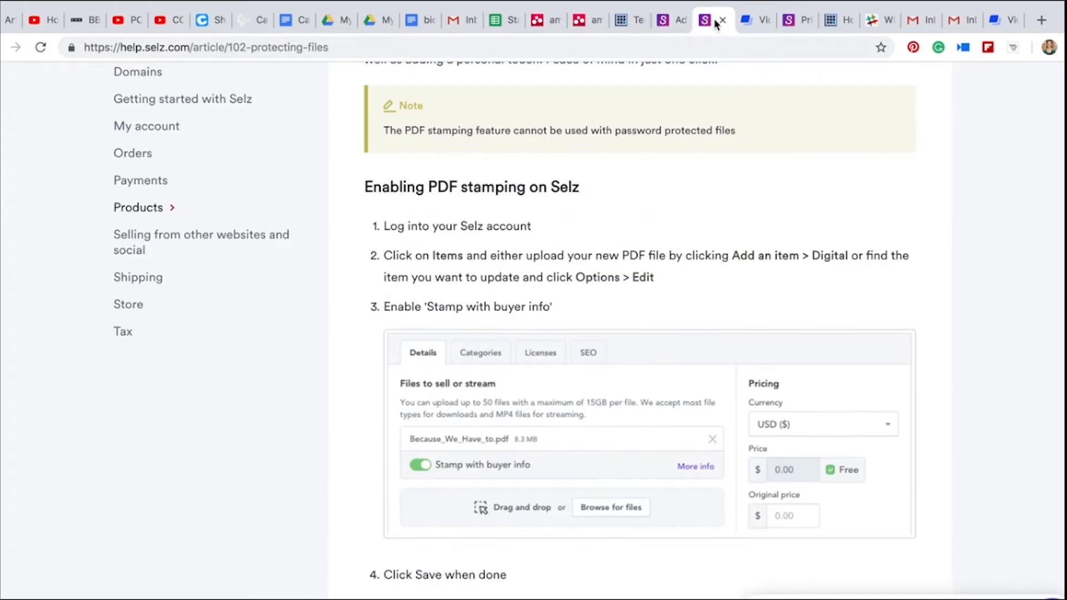
{"action": "left_click", "coordinate": [723, 20]}
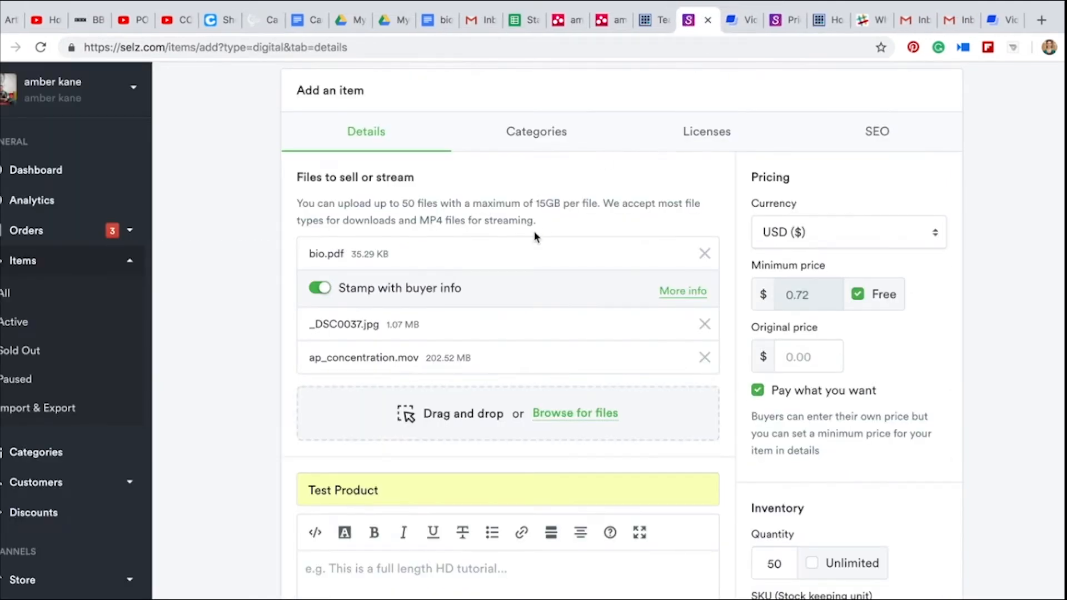
Save the new item and go to the list of all store items
{"action": "scroll", "coordinate": [535, 238], "scroll_direction": "down", "scroll_amount": 5}
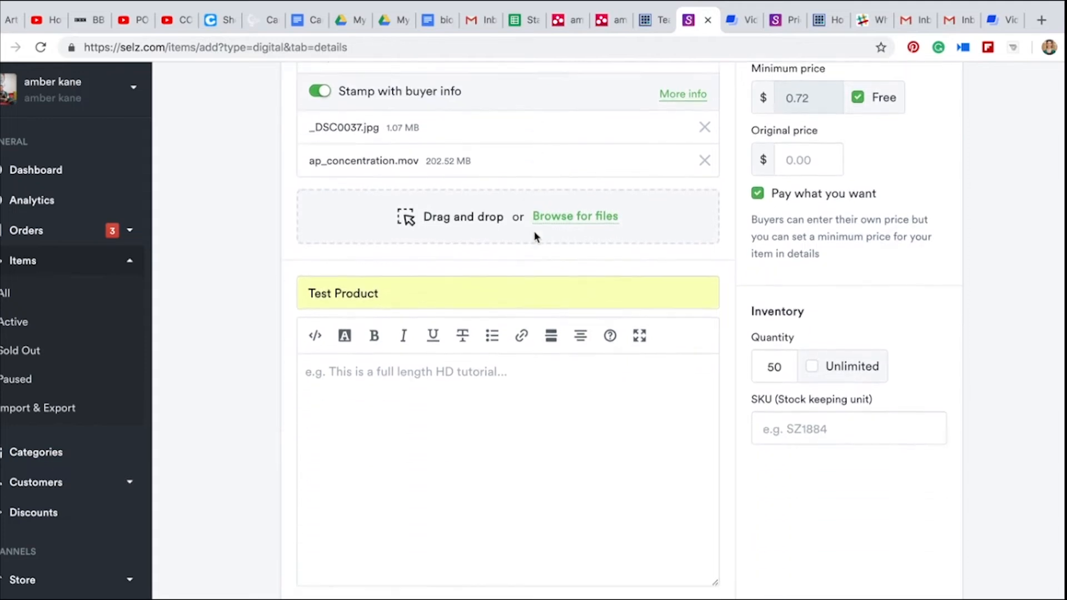
{"action": "scroll", "coordinate": [535, 237], "scroll_direction": "down", "scroll_amount": 9}
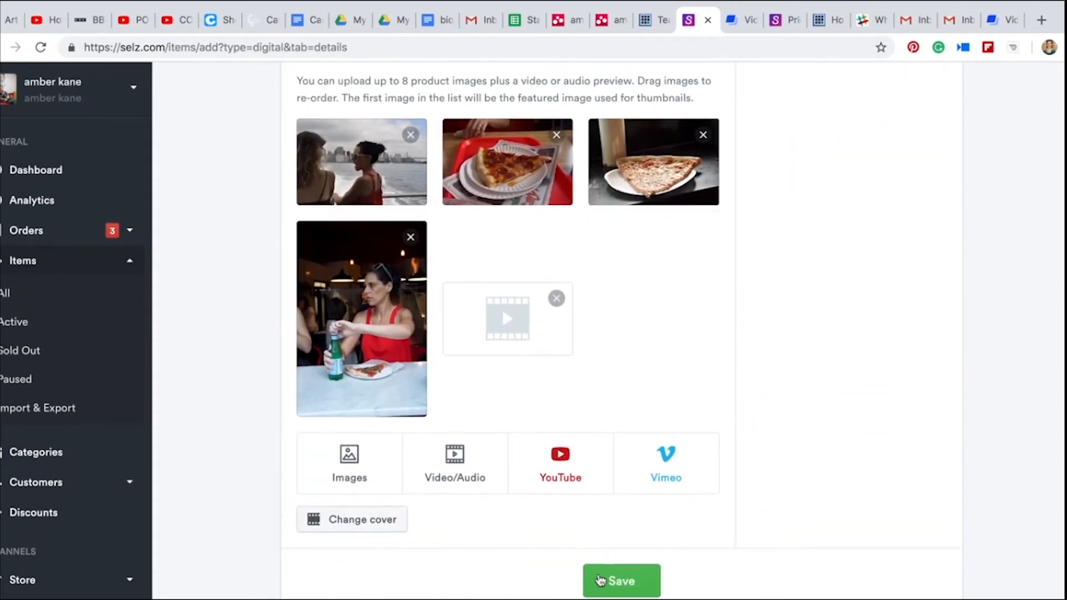
{"action": "left_click", "coordinate": [601, 583]}
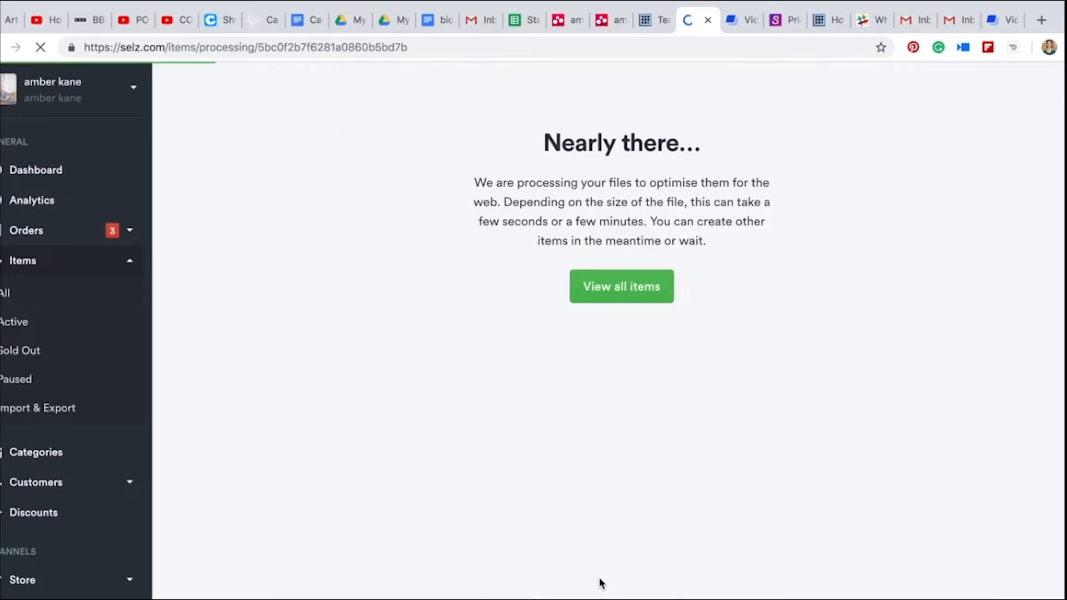
{"action": "left_click", "coordinate": [610, 291]}
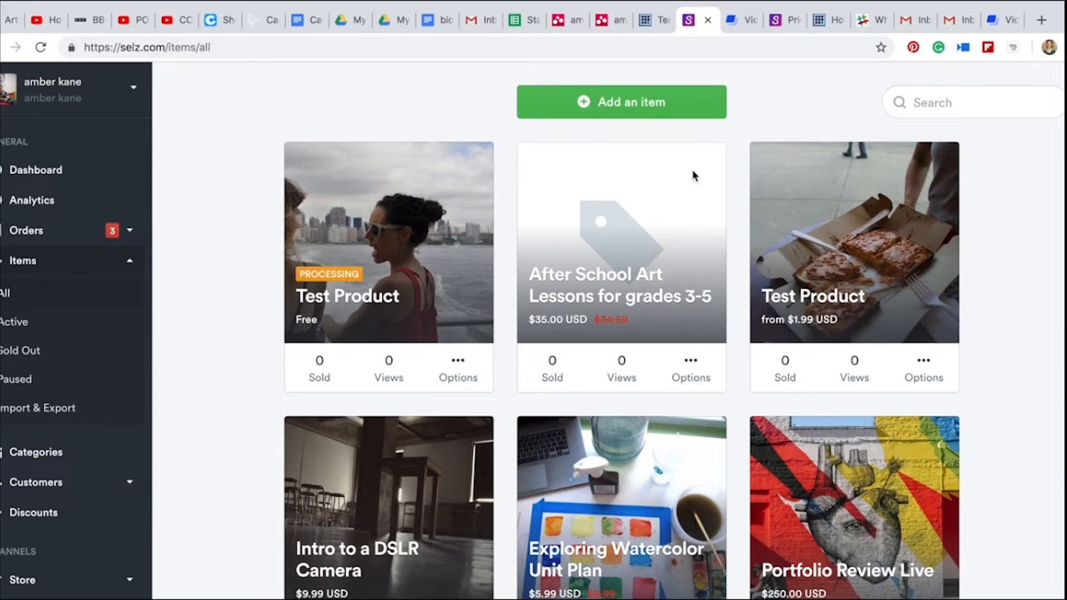
Switch to the blog post How to Have Your Students Self-Assess and examine its embedded Grading Bundle product
{"action": "left_click", "coordinate": [833, 11]}
{"action": "scroll", "coordinate": [643, 317], "scroll_direction": "up", "scroll_amount": 15}
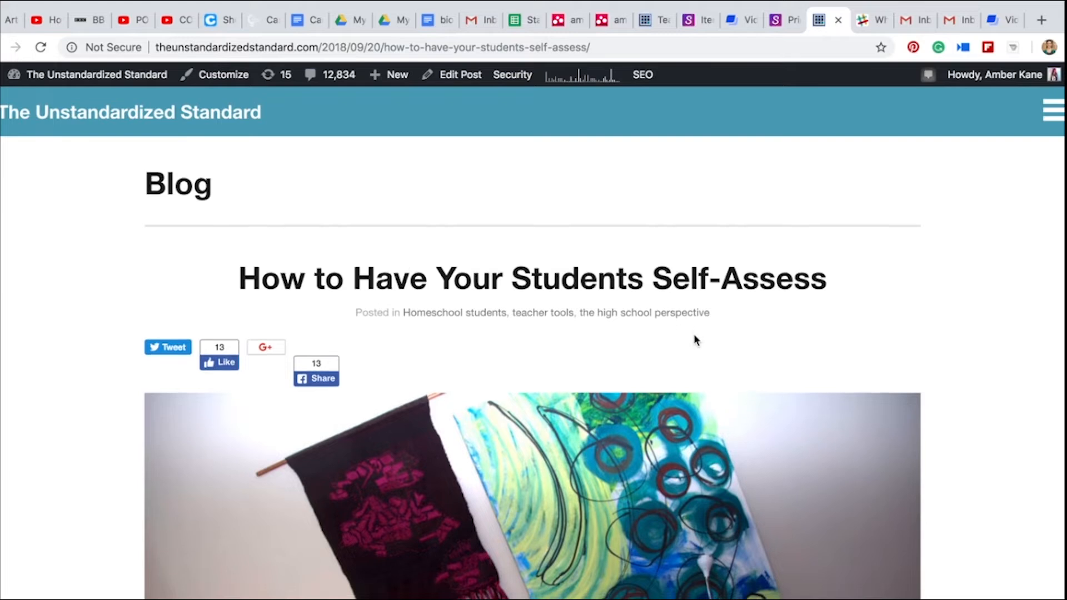
{"action": "scroll", "coordinate": [694, 336], "scroll_direction": "down", "scroll_amount": 3}
{"action": "scroll", "coordinate": [695, 336], "scroll_direction": "up", "scroll_amount": 2}
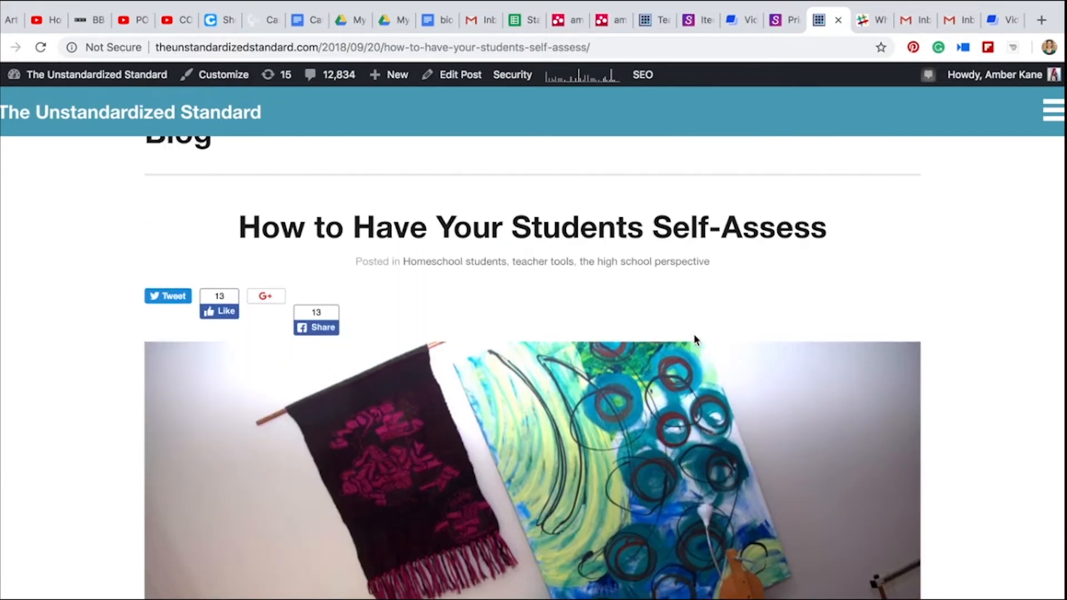
{"action": "scroll", "coordinate": [695, 335], "scroll_direction": "down", "scroll_amount": 10}
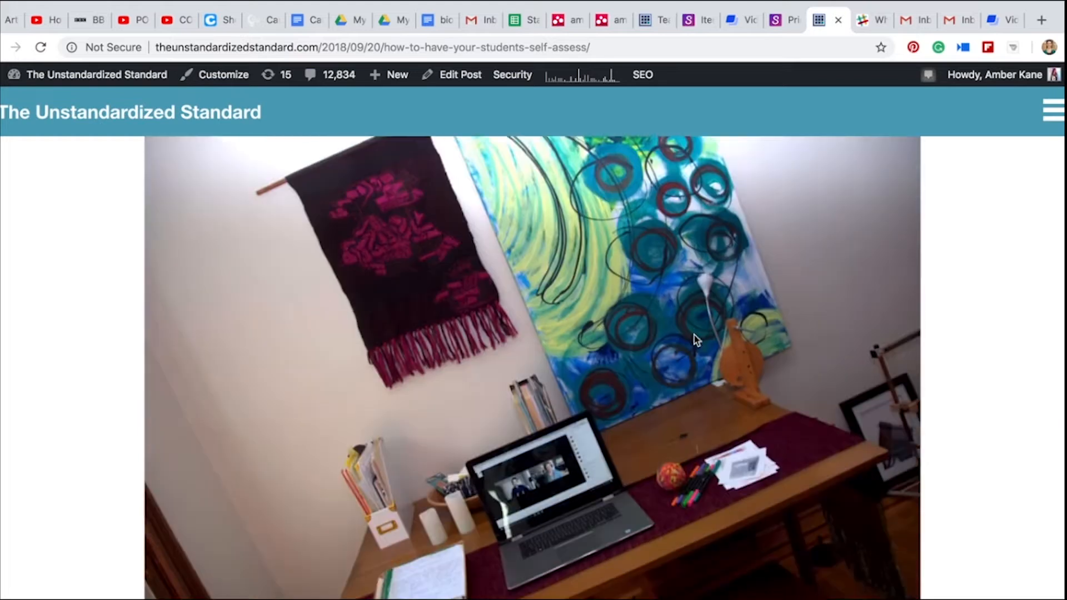
{"action": "scroll", "coordinate": [321, 432], "scroll_direction": "down", "scroll_amount": 5}
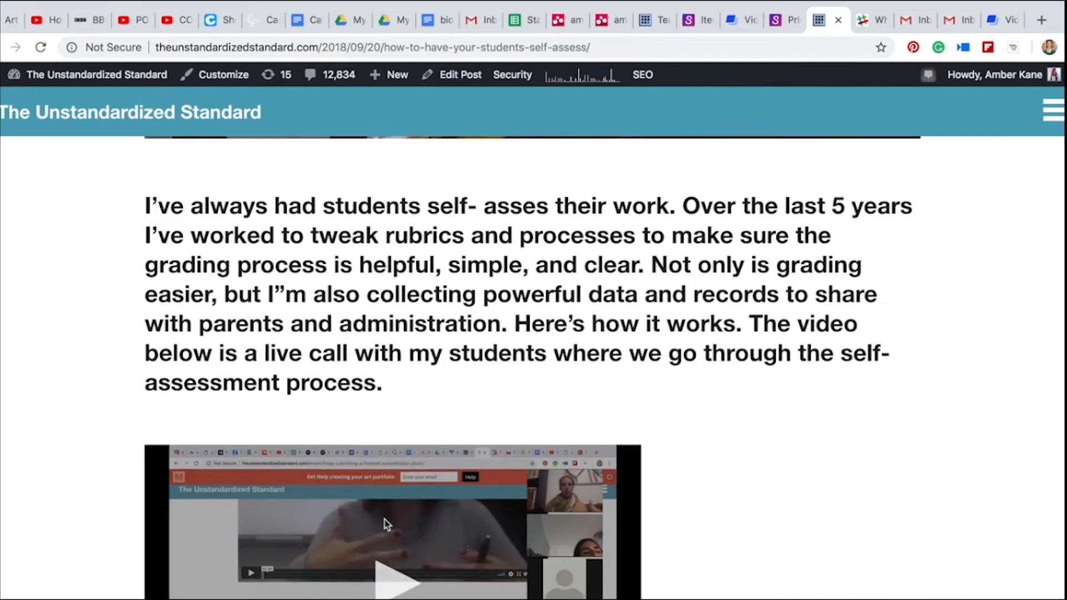
{"action": "scroll", "coordinate": [336, 551], "scroll_direction": "down", "scroll_amount": 3}
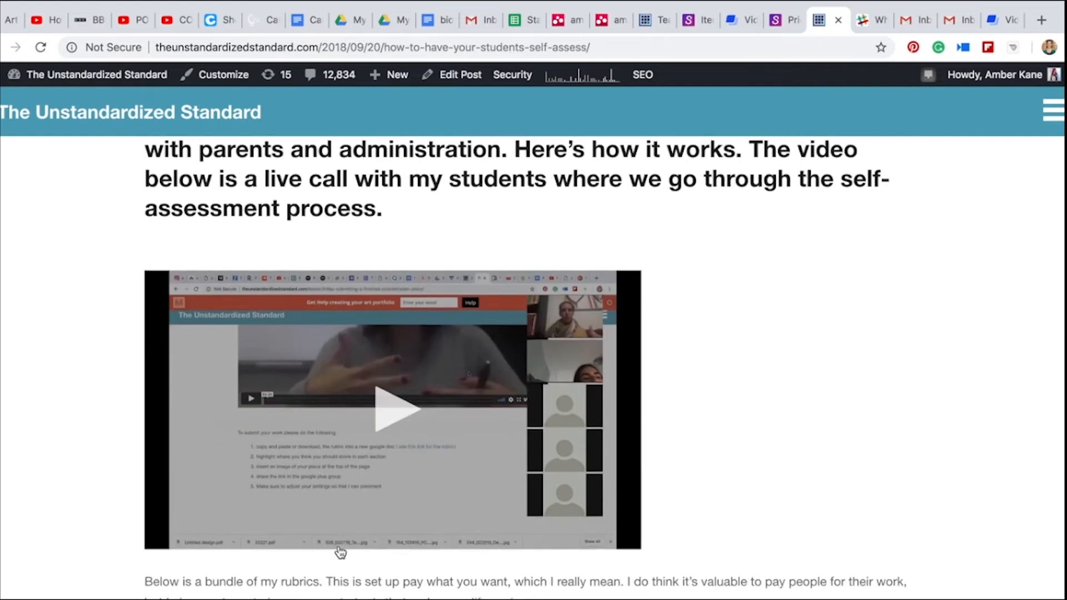
{"action": "scroll", "coordinate": [340, 552], "scroll_direction": "down", "scroll_amount": 6}
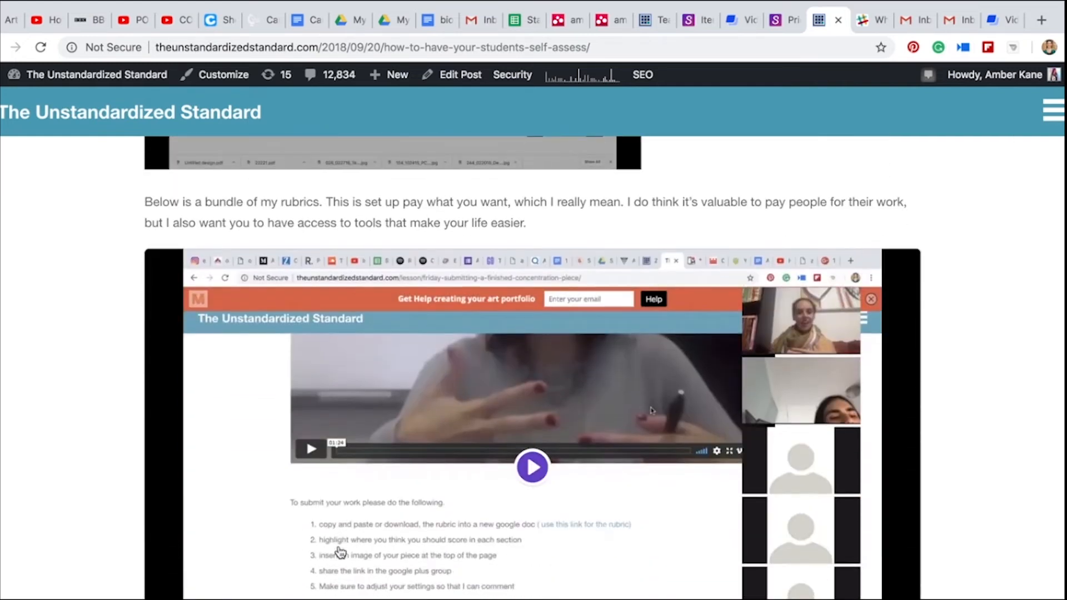
{"action": "scroll", "coordinate": [340, 553], "scroll_direction": "down", "scroll_amount": 3}
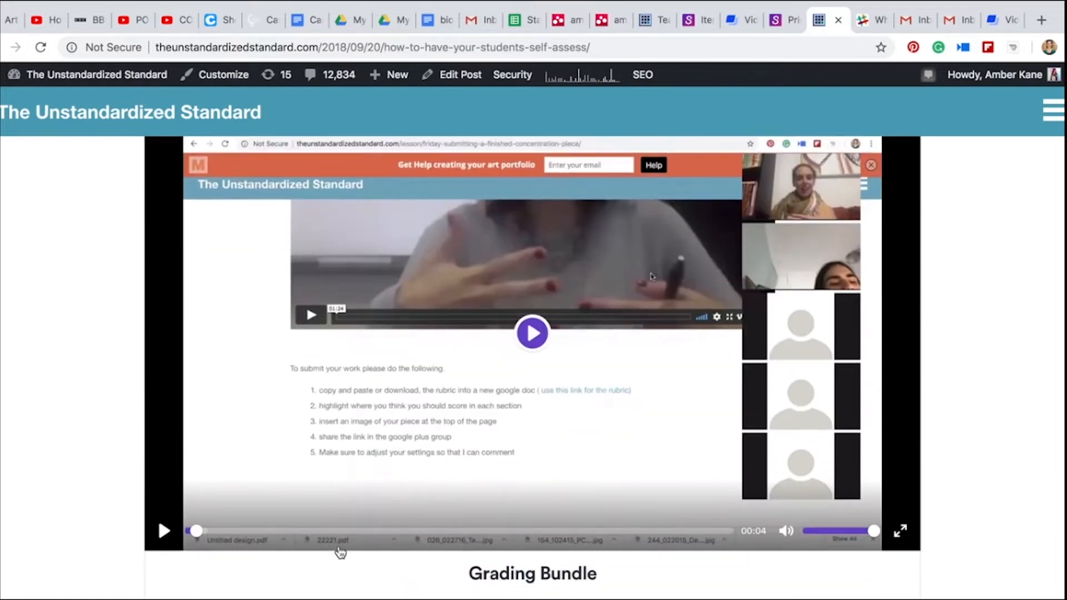
{"action": "scroll", "coordinate": [508, 532], "scroll_direction": "down", "scroll_amount": 2}
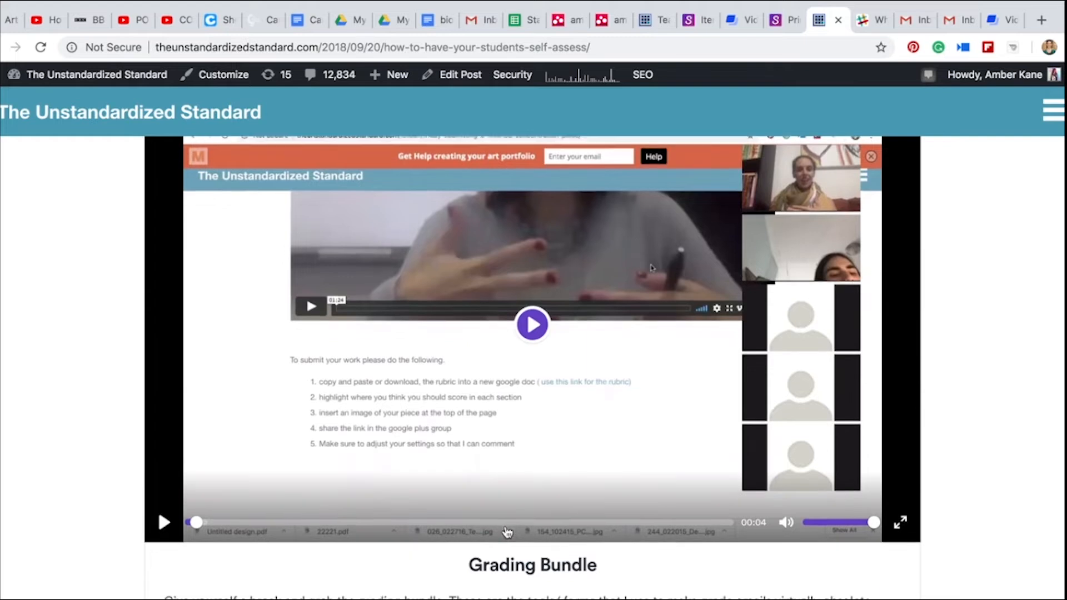
{"action": "scroll", "coordinate": [507, 533], "scroll_direction": "down", "scroll_amount": 1}
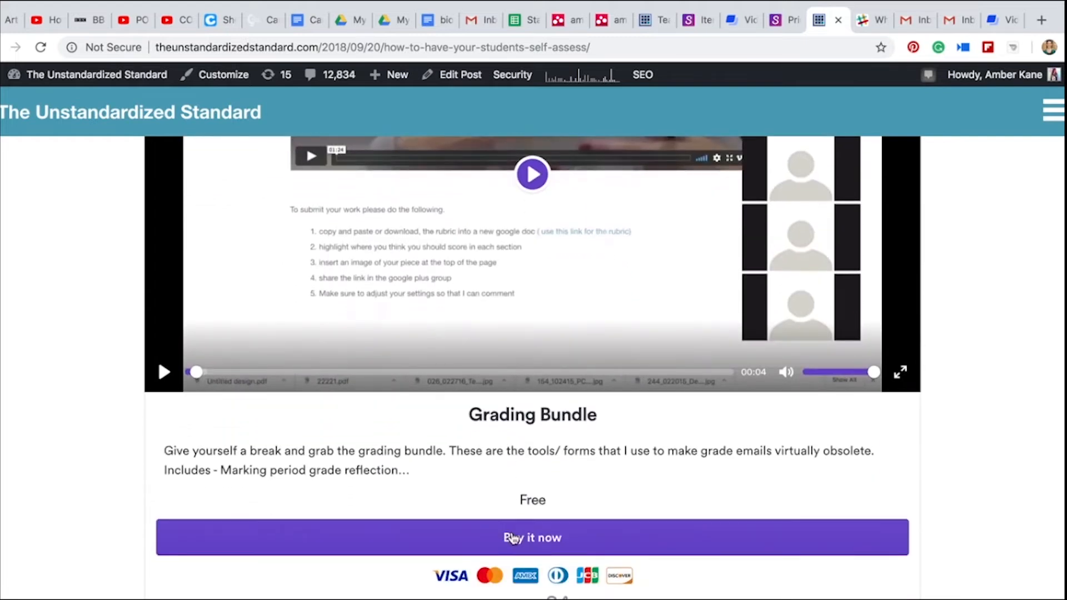
Start buying the Grading Bundle from the blog post and review its description and payment options
{"action": "left_click", "coordinate": [514, 538]}
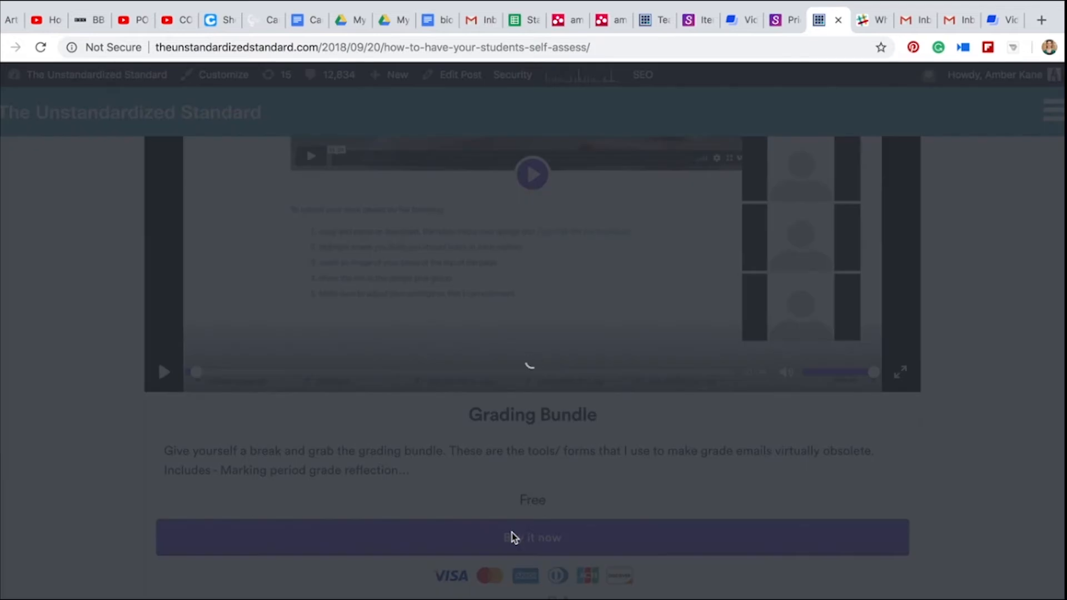
{"action": "scroll", "coordinate": [512, 537], "scroll_direction": "down", "scroll_amount": 4}
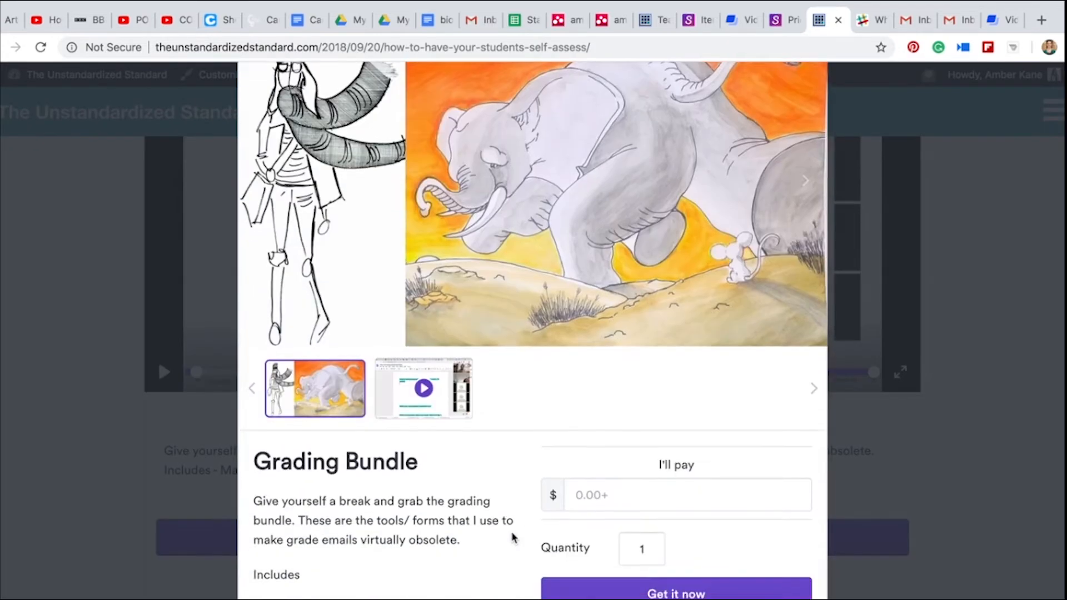
{"action": "scroll", "coordinate": [513, 537], "scroll_direction": "up", "scroll_amount": 3}
{"action": "scroll", "coordinate": [512, 537], "scroll_direction": "down", "scroll_amount": 1}
{"action": "scroll", "coordinate": [512, 537], "scroll_direction": "down", "scroll_amount": 5}
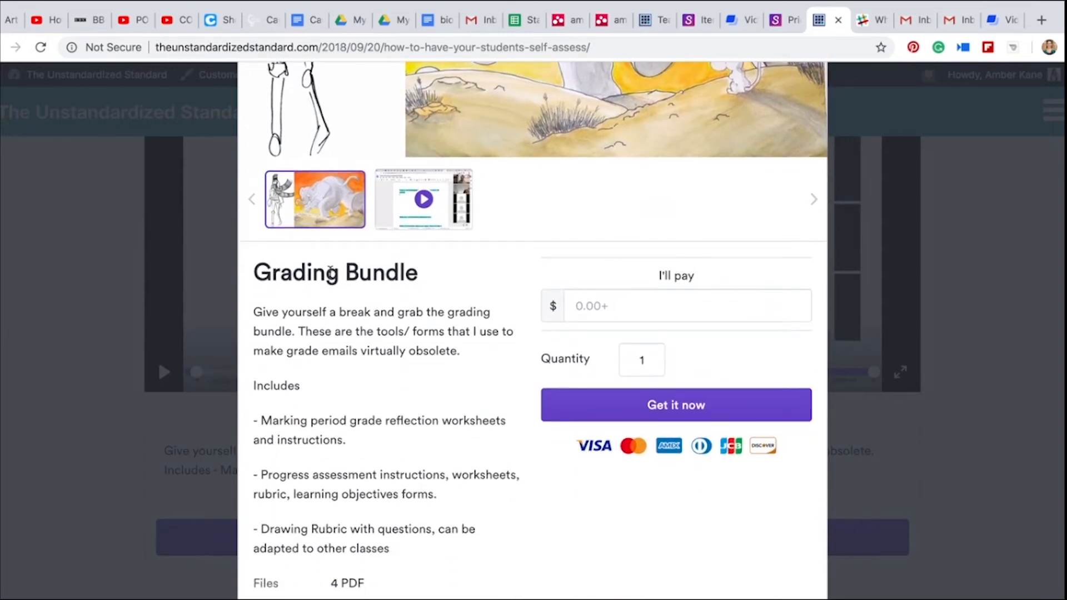
Proceed to checkout for the Grading Bundle with a payment amount of 0.00 after trying 2.00
{"action": "left_click", "coordinate": [573, 304]}
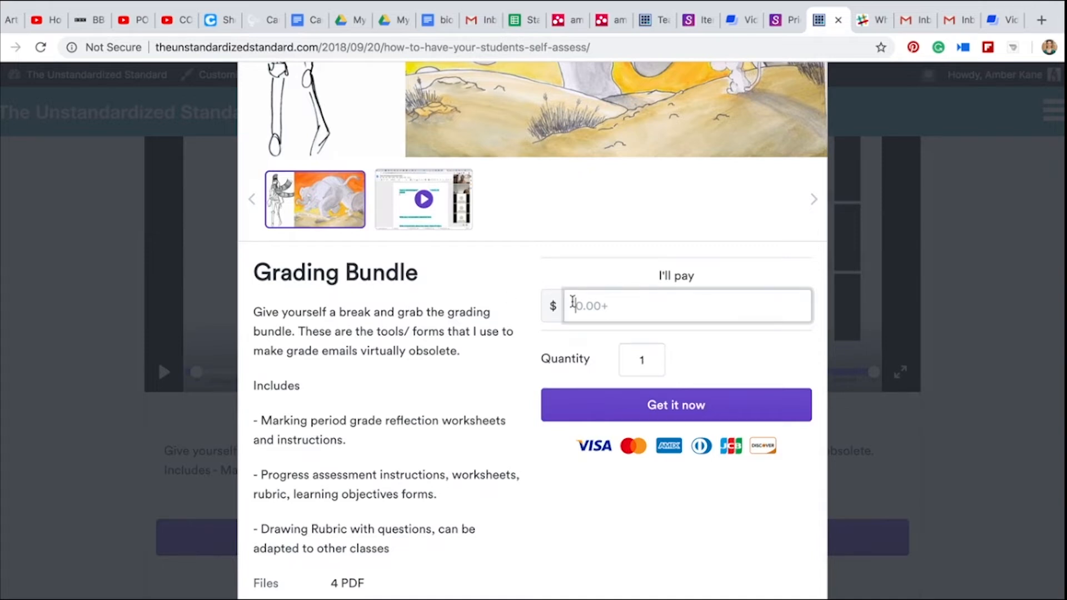
{"action": "type", "text": "2.00"}
{"action": "key", "text": "BackSpace"}
{"action": "key", "text": "BackSpace"}
{"action": "key", "text": "BackSpace"}
{"action": "key", "text": "BackSpace"}
{"action": "left_click", "coordinate": [632, 418]}
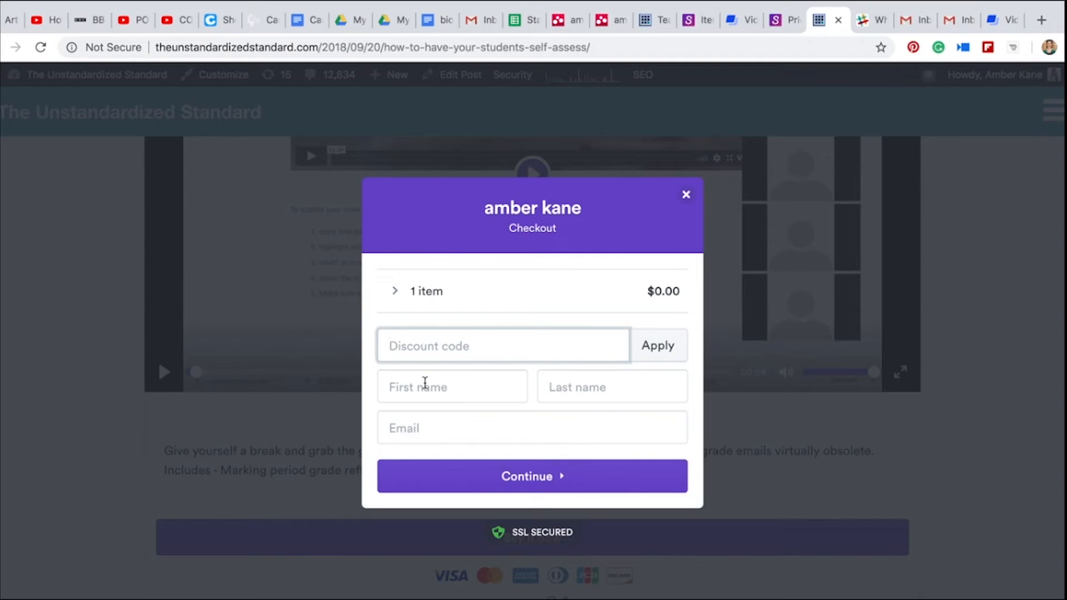
Close the Grading Bundle checkout and go from the blog post to the site's administration area
{"action": "left_click", "coordinate": [687, 196]}
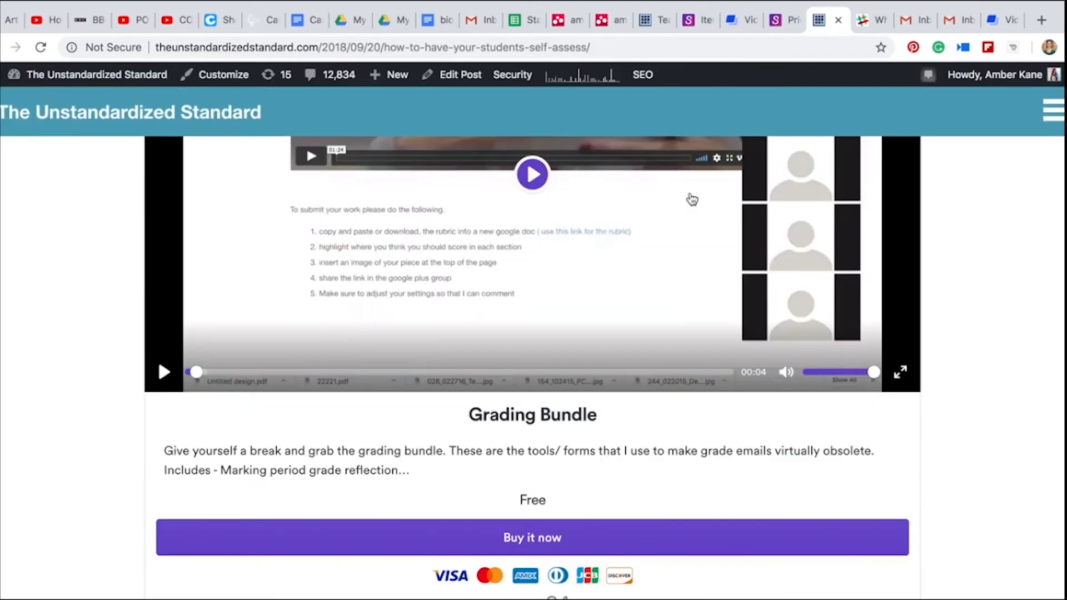
{"action": "scroll", "coordinate": [692, 199], "scroll_direction": "up", "scroll_amount": 15}
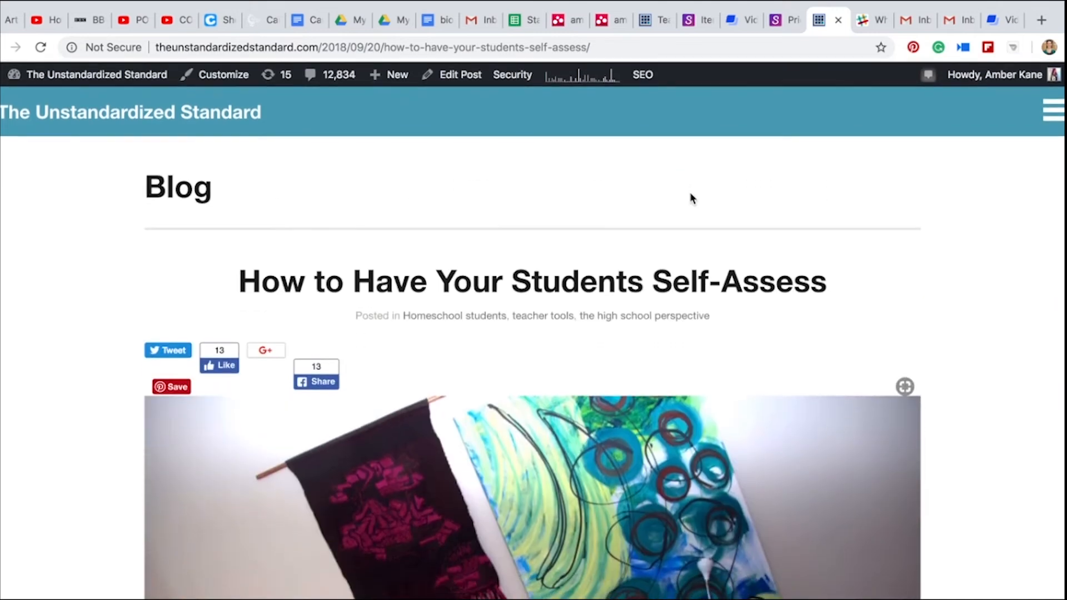
{"action": "mouse_move", "coordinate": [67, 74]}
{"action": "left_click", "coordinate": [51, 102]}
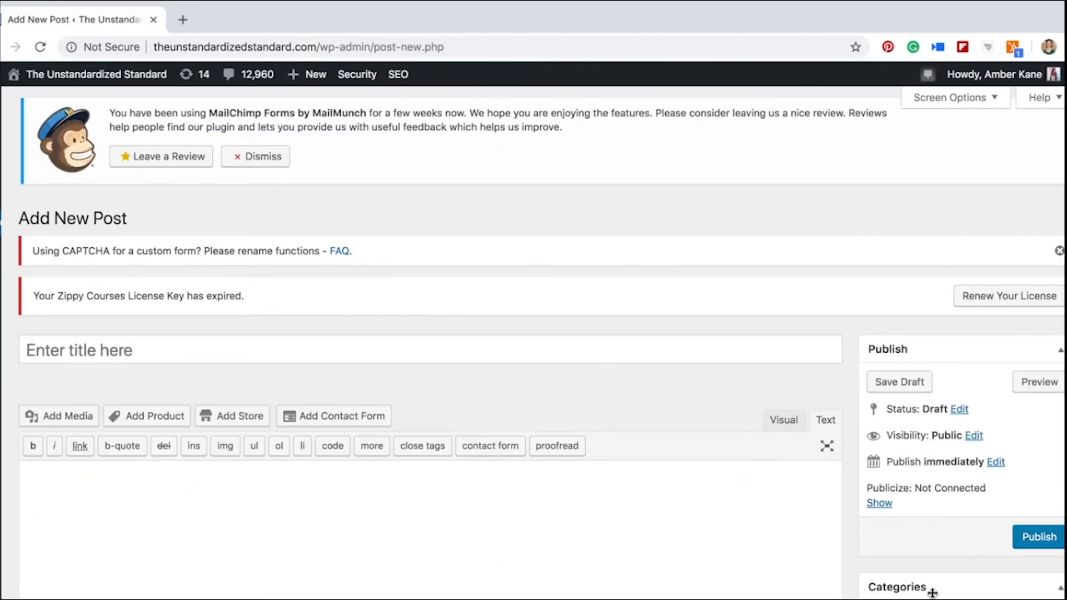
Switch the body editor of the new, untitled blog post to visual editing
{"action": "mouse_move", "coordinate": [3, 262]}
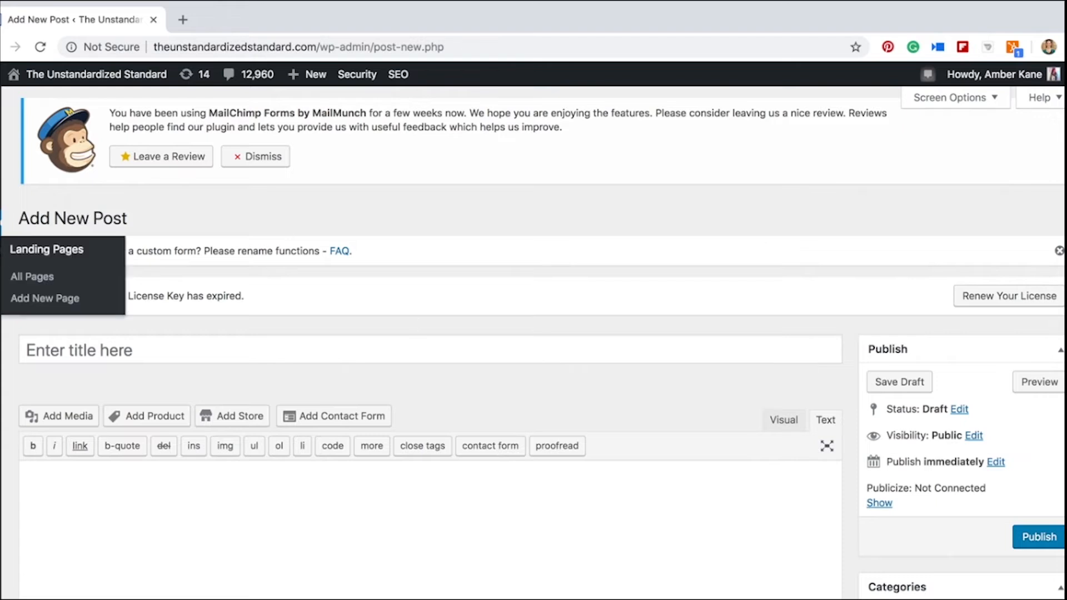
{"action": "mouse_move", "coordinate": [308, 75]}
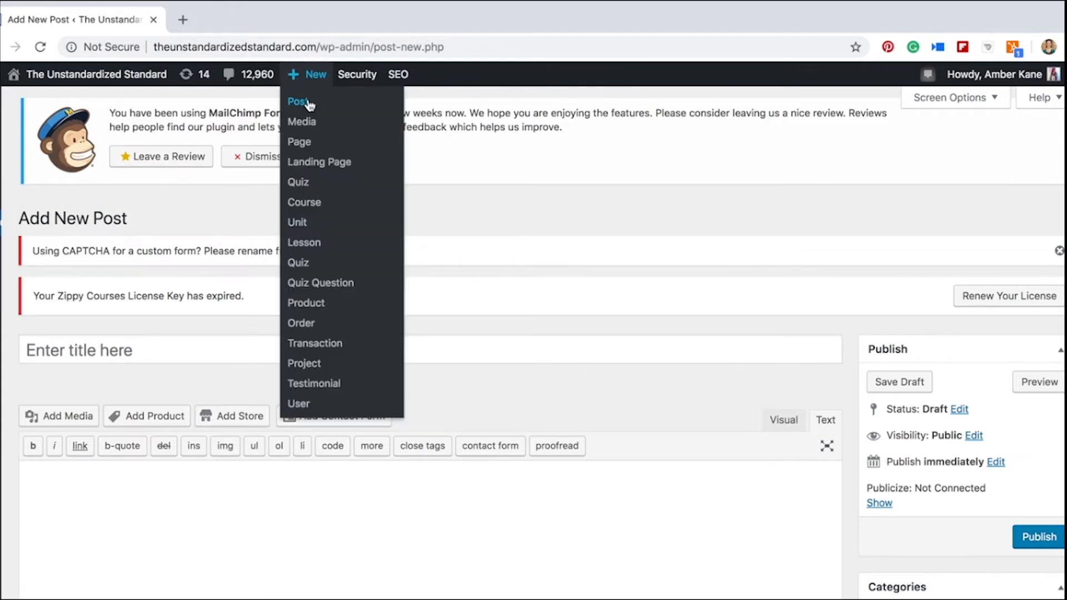
{"action": "left_click", "coordinate": [789, 422]}
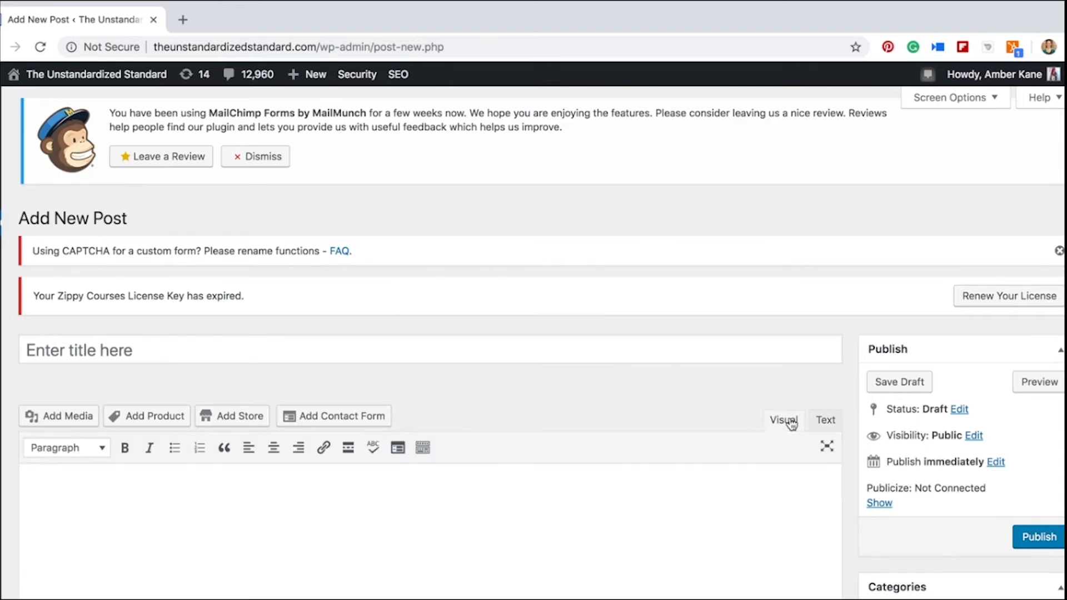
{"action": "scroll", "coordinate": [739, 522], "scroll_direction": "down", "scroll_amount": 3}
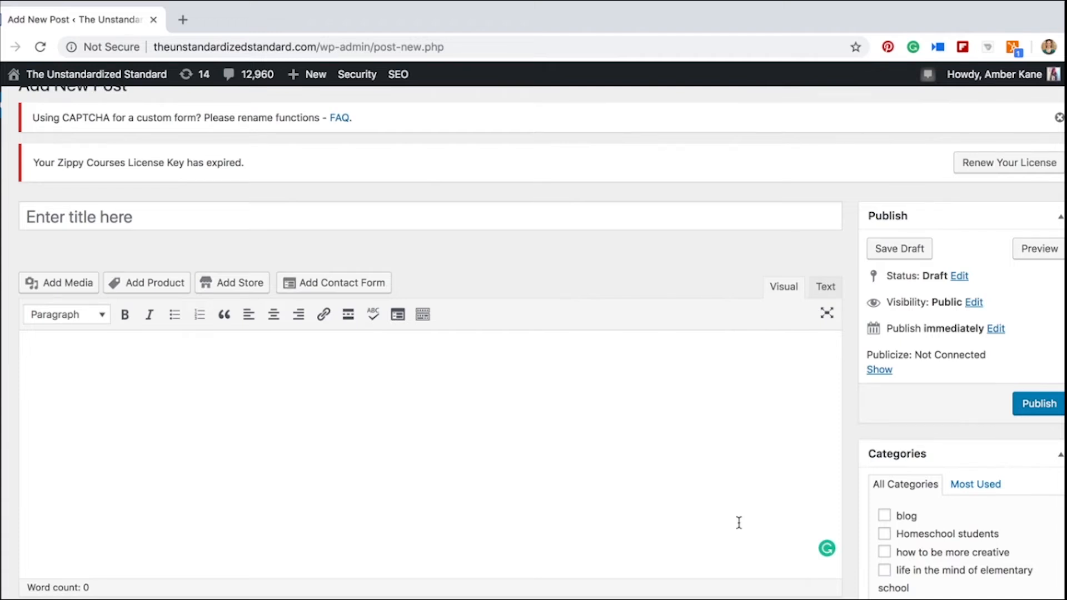
{"action": "mouse_move", "coordinate": [2, 541]}
{"action": "left_click", "coordinate": [155, 284]}
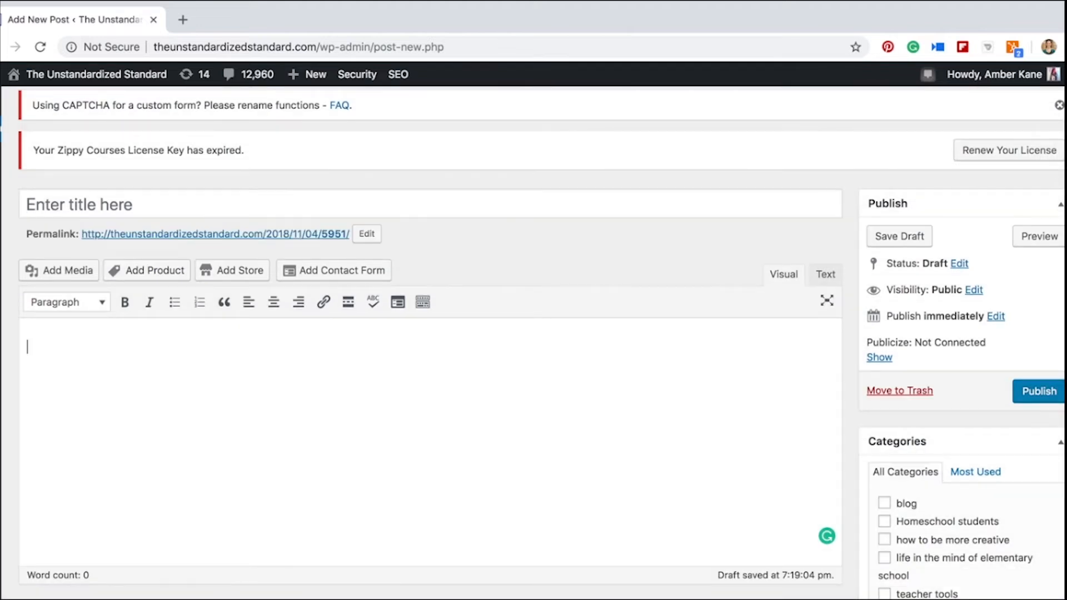
Write "Here is one of my favorite ways to teach AP drawing." in the post body and start a new line
{"action": "type", "text": "Here is one of my"}
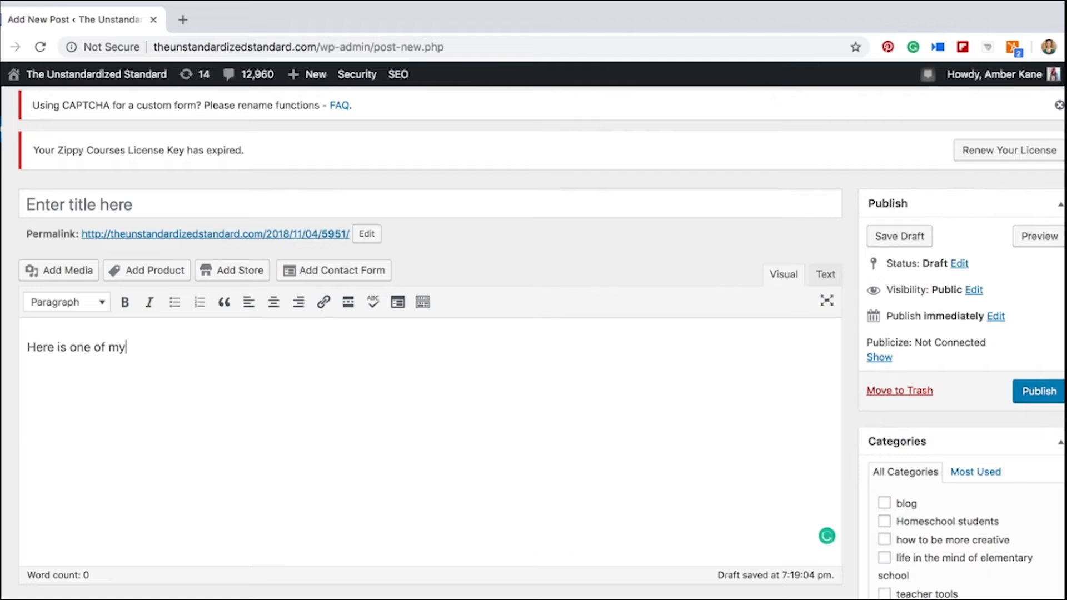
{"action": "type", "text": " favorite way sto"}
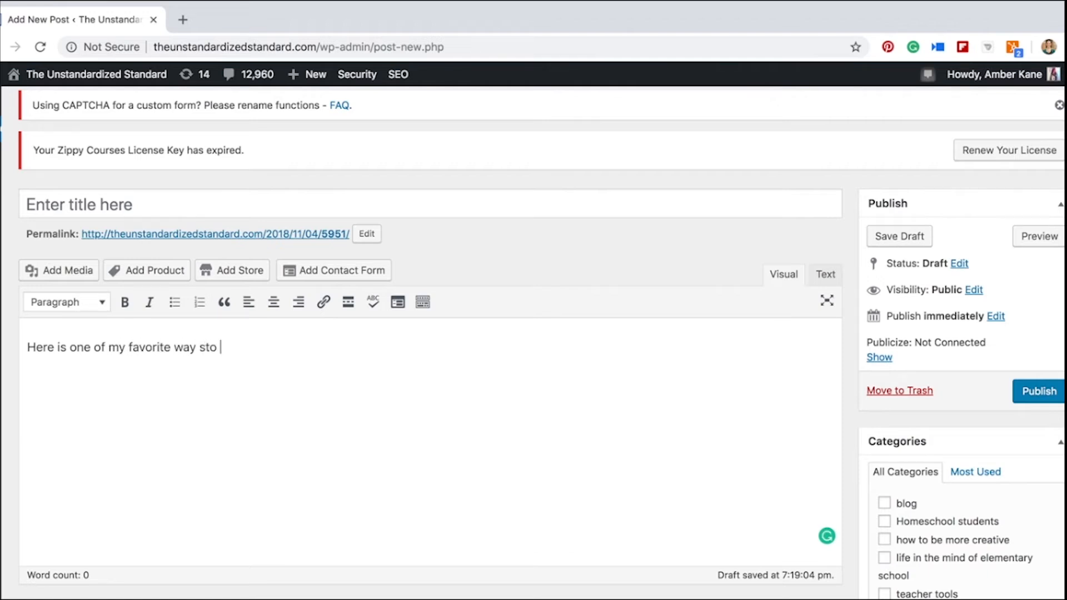
{"action": "key", "text": "BackSpace"}
{"action": "key", "text": "BackSpace"}
{"action": "key", "text": "BackSpace"}
{"action": "key", "text": "BackSpace"}
{"action": "key", "text": "BackSpace"}
{"action": "type", "text": "s to teach AP drawing."}
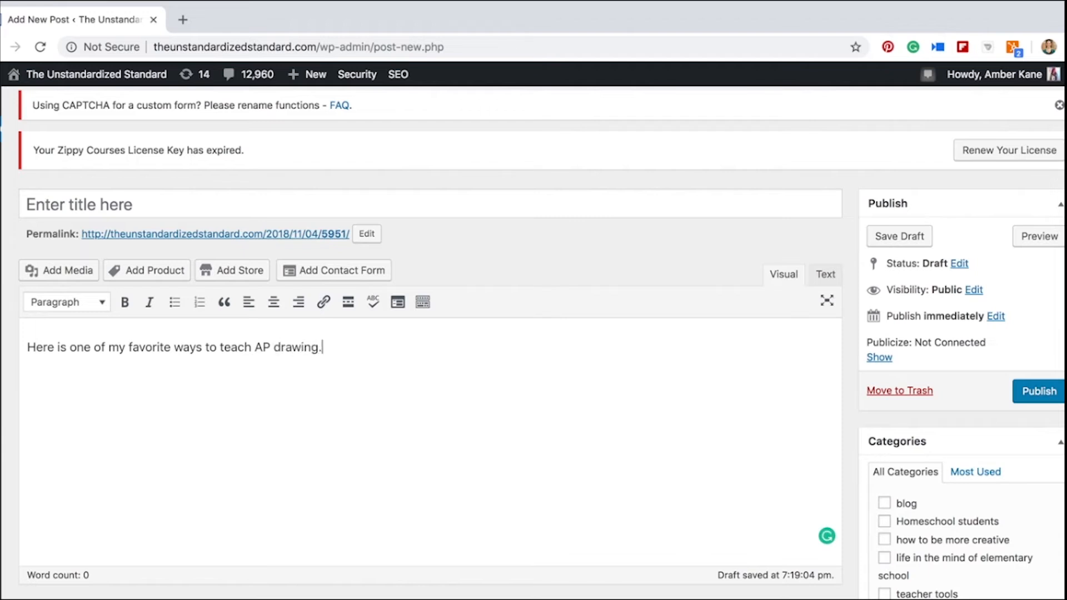
{"action": "key", "text": "Return"}
Insert the media library photo of the sketchbook with the gray grid drawing and orange-yellow paper weaving below the sentence
{"action": "left_click", "coordinate": [57, 271]}
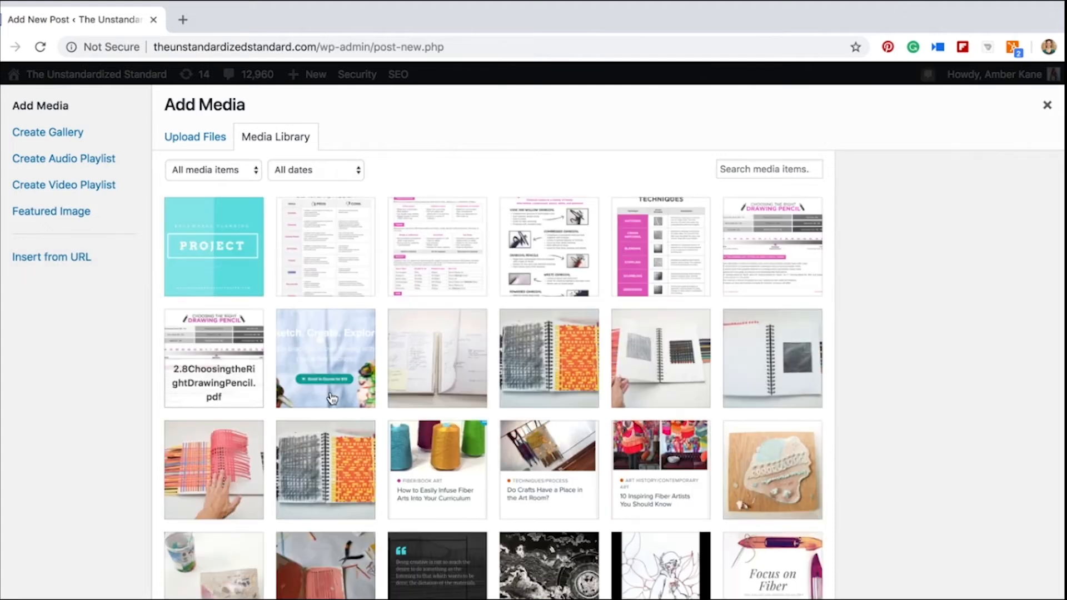
{"action": "left_click", "coordinate": [327, 466]}
{"action": "left_click", "coordinate": [1028, 598]}
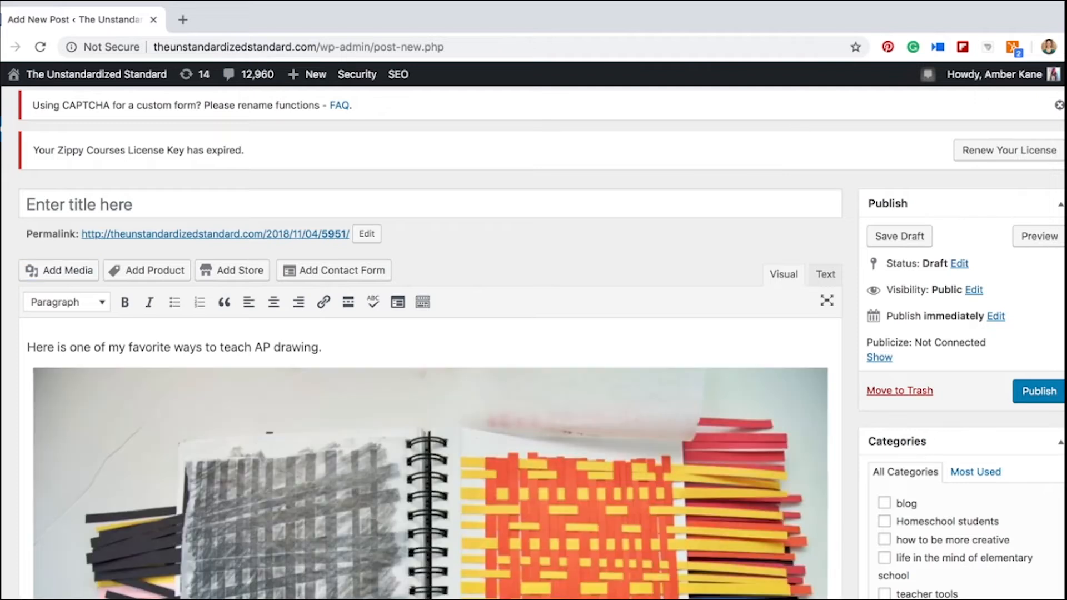
{"action": "scroll", "coordinate": [534, 345], "scroll_direction": "down", "scroll_amount": 5}
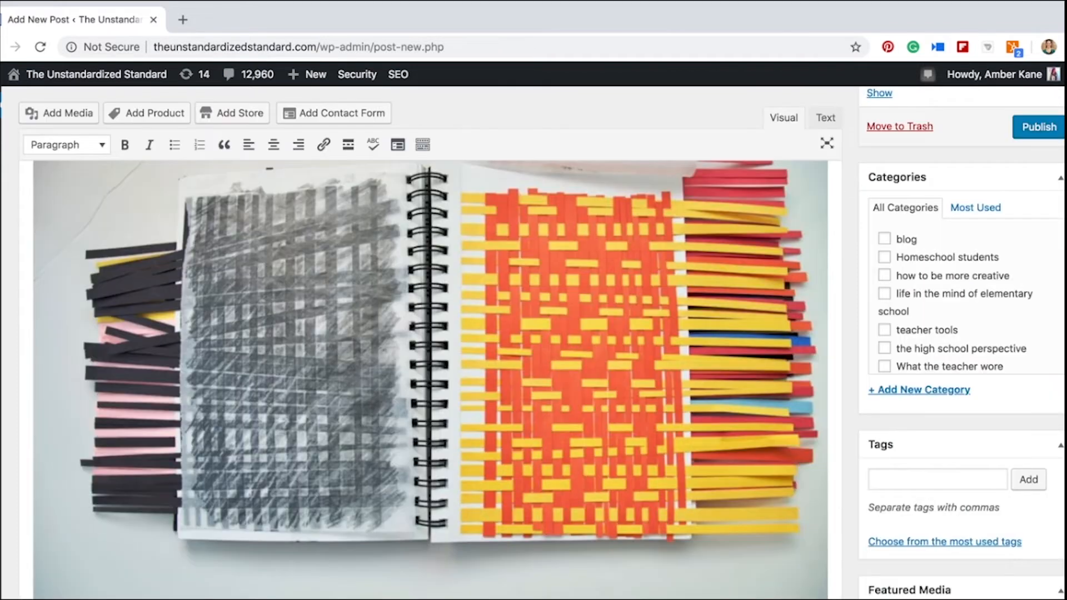
{"action": "scroll", "coordinate": [685, 487], "scroll_direction": "up", "scroll_amount": 3}
{"action": "scroll", "coordinate": [684, 486], "scroll_direction": "down", "scroll_amount": 3}
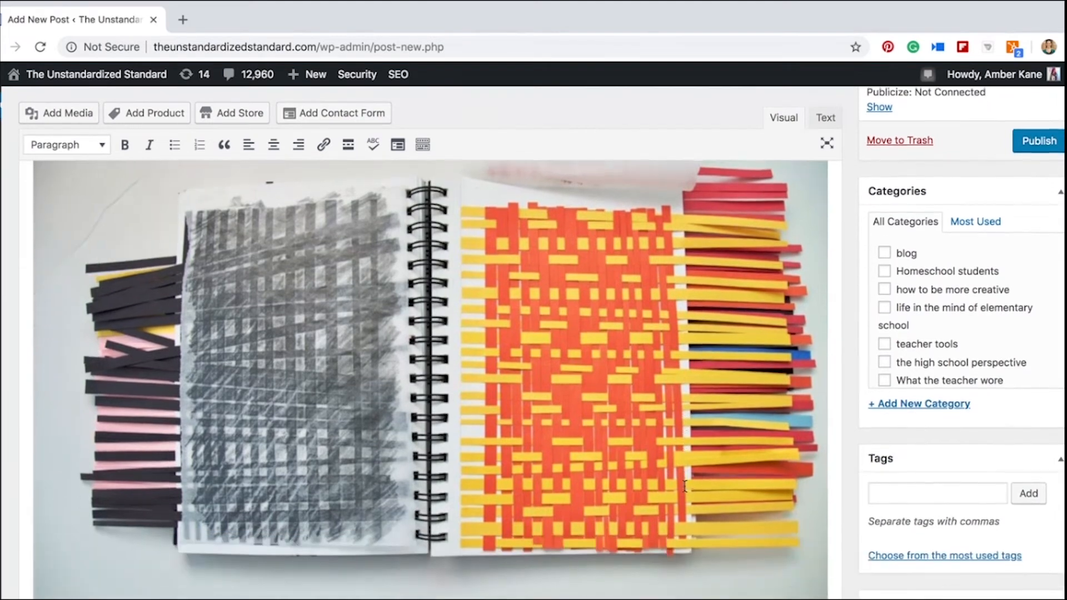
{"action": "scroll", "coordinate": [685, 487], "scroll_direction": "up", "scroll_amount": 3}
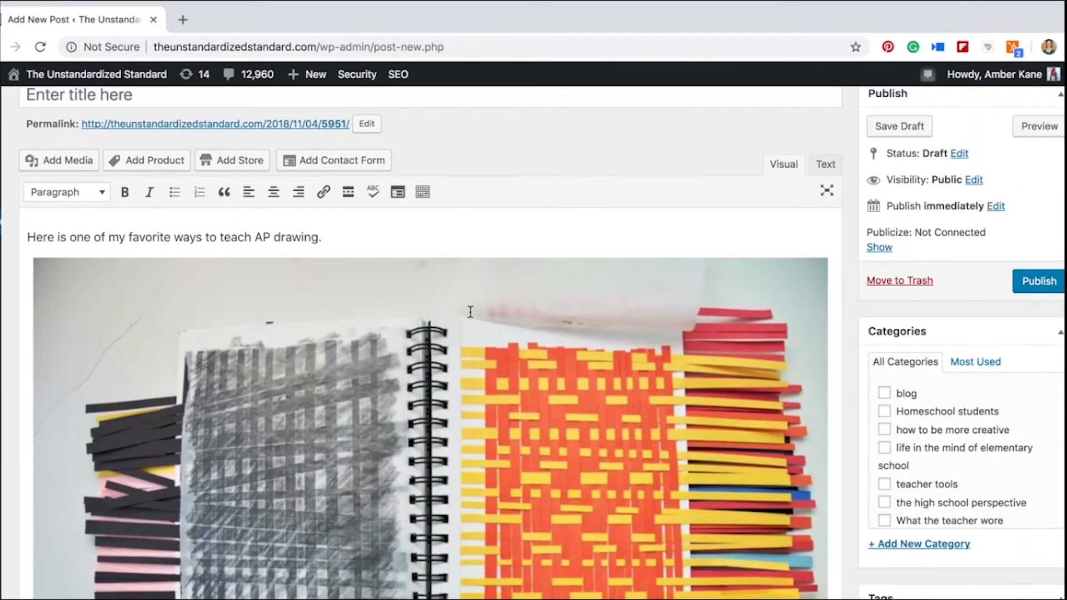
Embed the AP Drawing Bundle product below the photo as an Add to cart button with the price on the right
{"action": "left_click", "coordinate": [164, 163]}
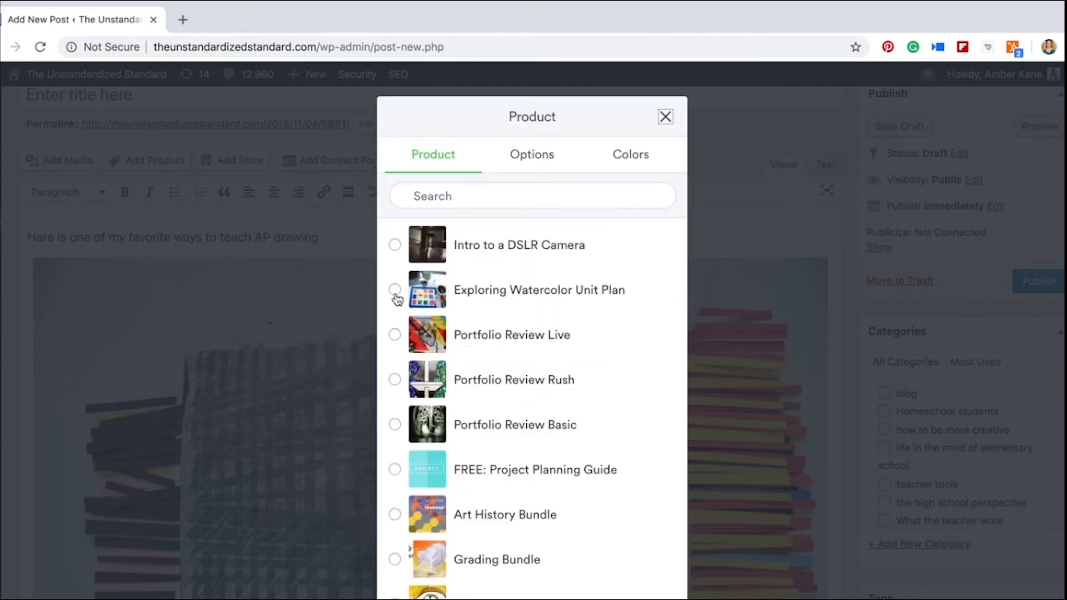
{"action": "scroll", "coordinate": [536, 373], "scroll_direction": "down", "scroll_amount": 2}
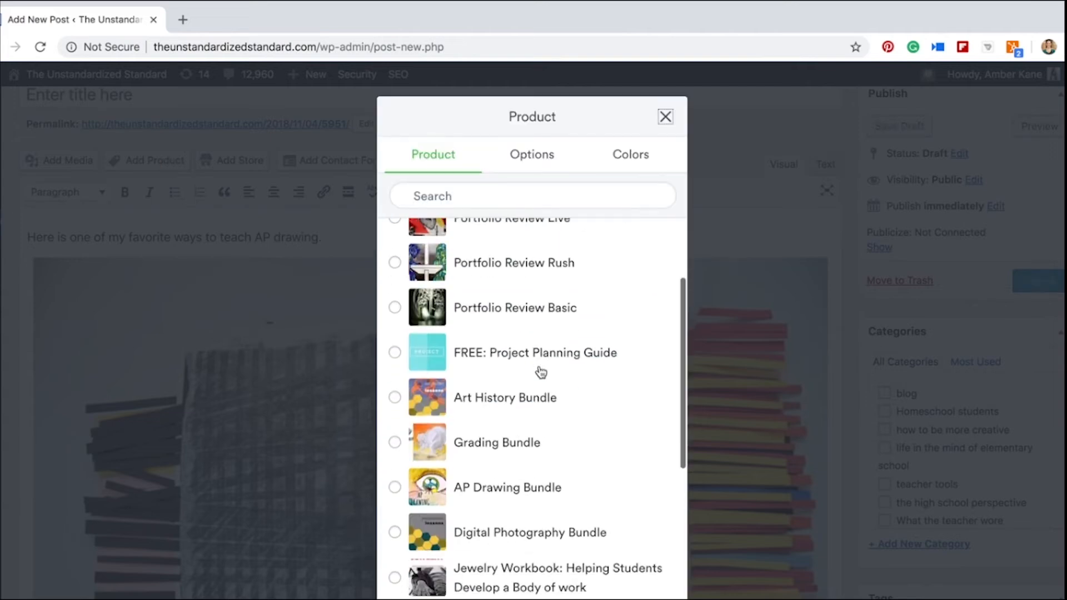
{"action": "left_click", "coordinate": [396, 488]}
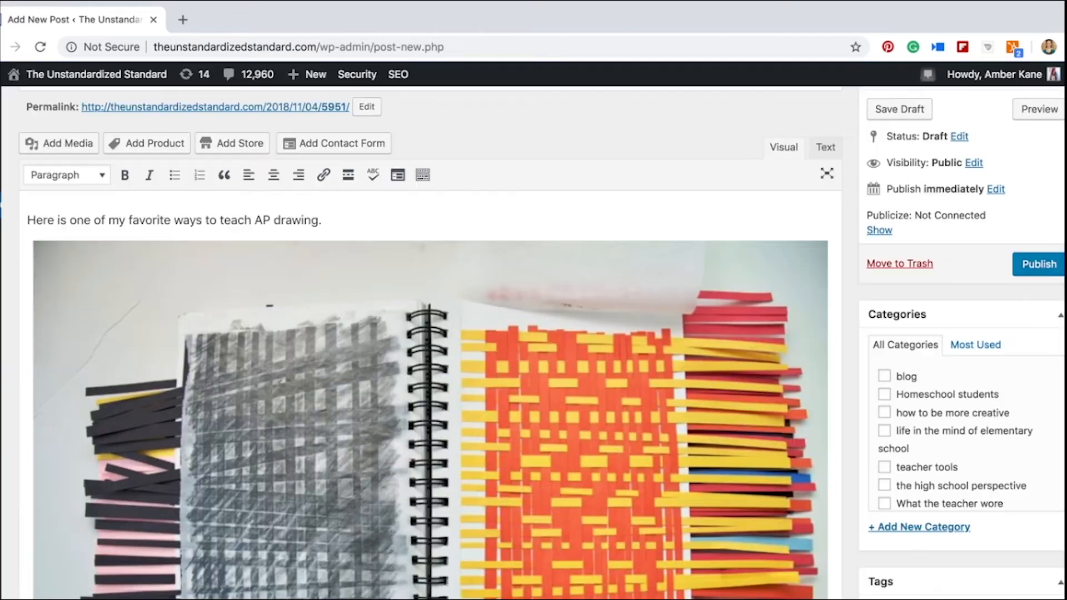
{"action": "scroll", "coordinate": [431, 378], "scroll_direction": "down", "scroll_amount": 5}
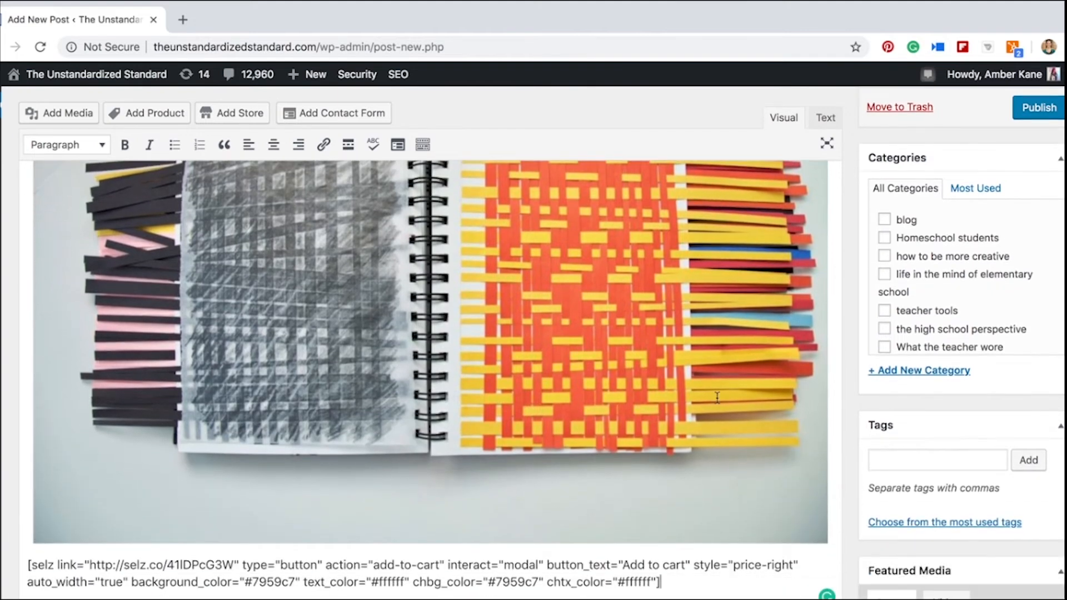
Preview the post and examine the embedded product button below the photo
{"action": "scroll", "coordinate": [943, 245], "scroll_direction": "up", "scroll_amount": 10}
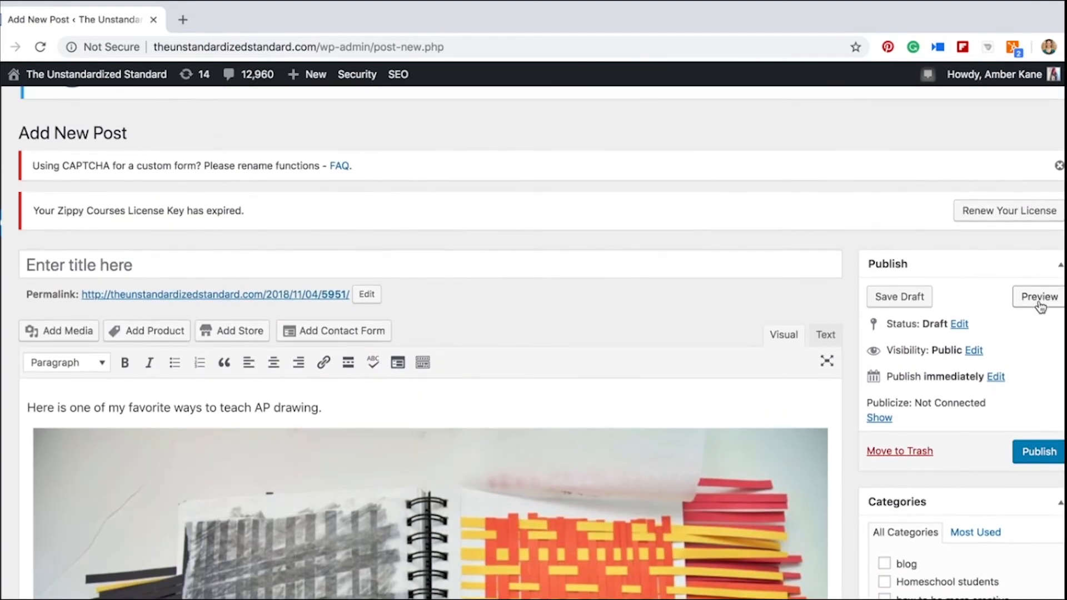
{"action": "left_click", "coordinate": [1040, 303]}
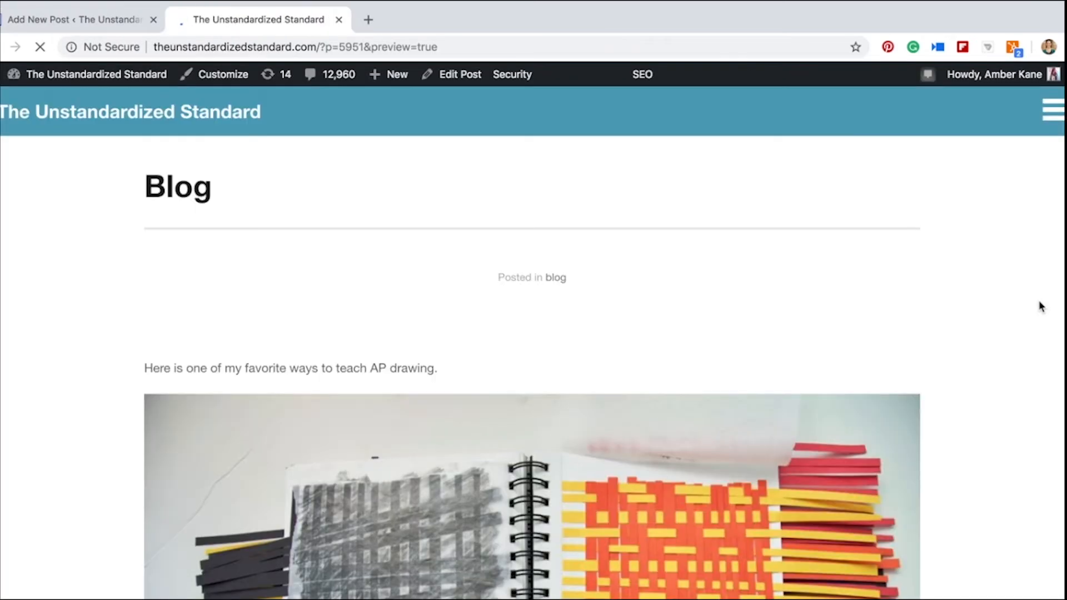
{"action": "scroll", "coordinate": [872, 353], "scroll_direction": "down", "scroll_amount": 10}
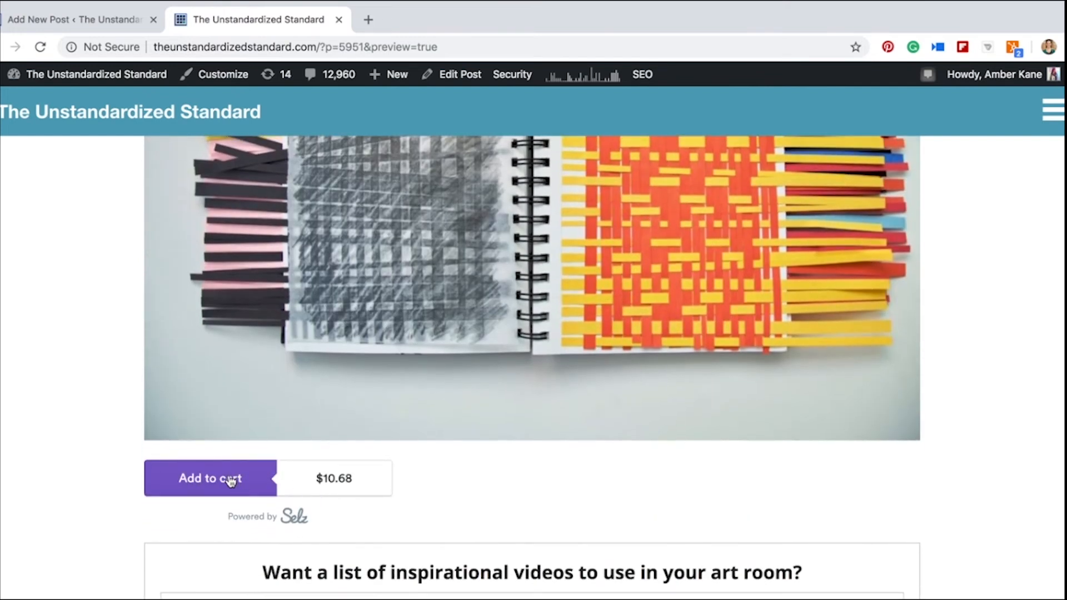
Return to the post editor and delete the Selz product shortcode below the photo
{"action": "left_click", "coordinate": [75, 16]}
{"action": "scroll", "coordinate": [299, 357], "scroll_direction": "down", "scroll_amount": 8}
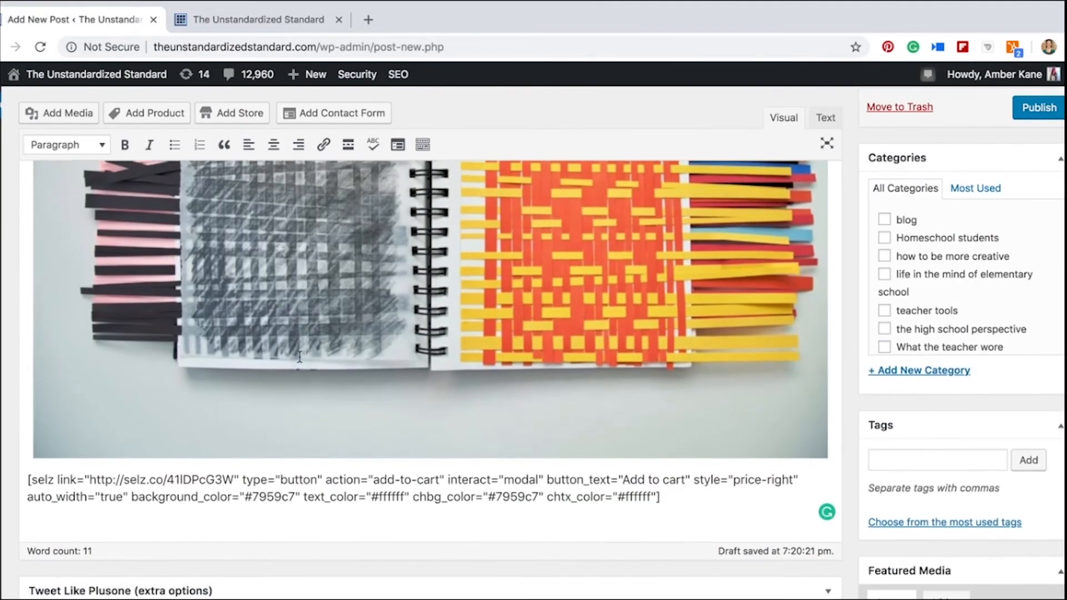
{"action": "scroll", "coordinate": [300, 357], "scroll_direction": "up", "scroll_amount": 3}
{"action": "scroll", "coordinate": [299, 357], "scroll_direction": "down", "scroll_amount": 3}
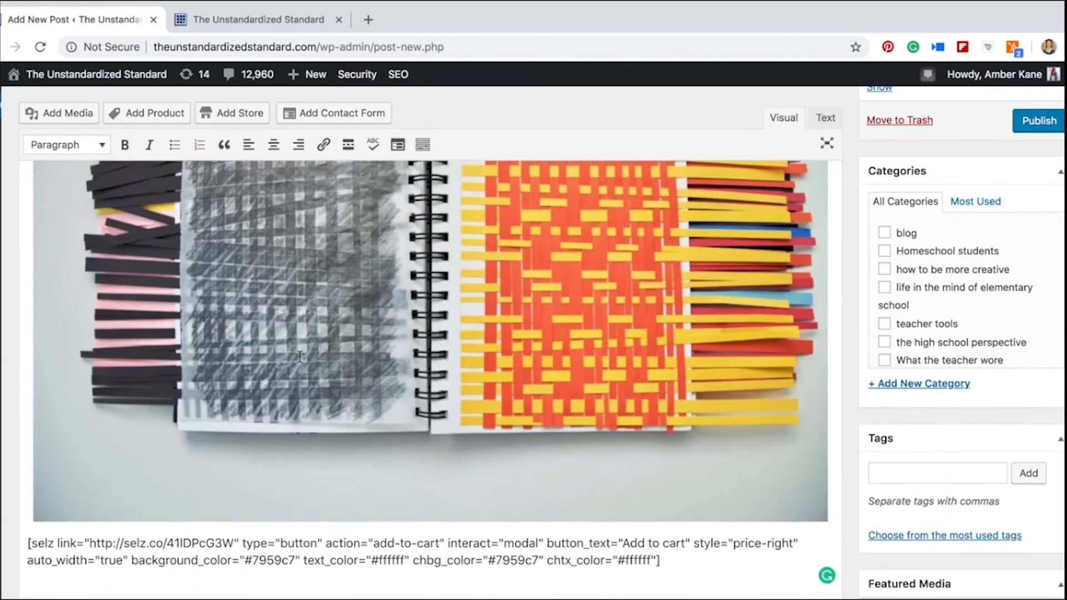
{"action": "left_click", "coordinate": [709, 569]}
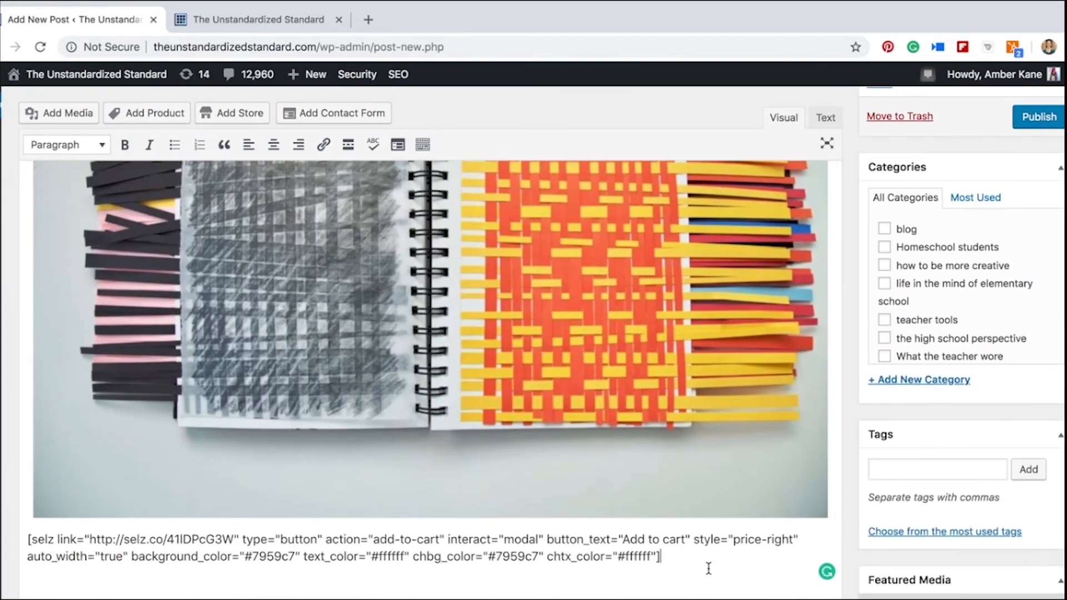
{"action": "left_click_drag", "start_coordinate": [691, 560], "coordinate": [28, 539]}
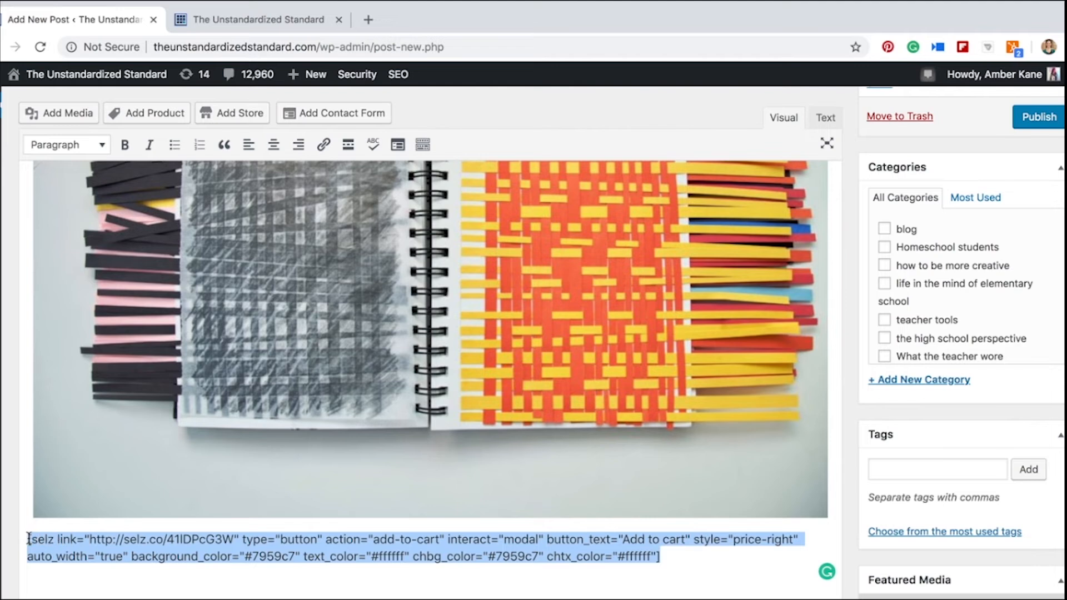
{"action": "key", "text": "BackSpace"}
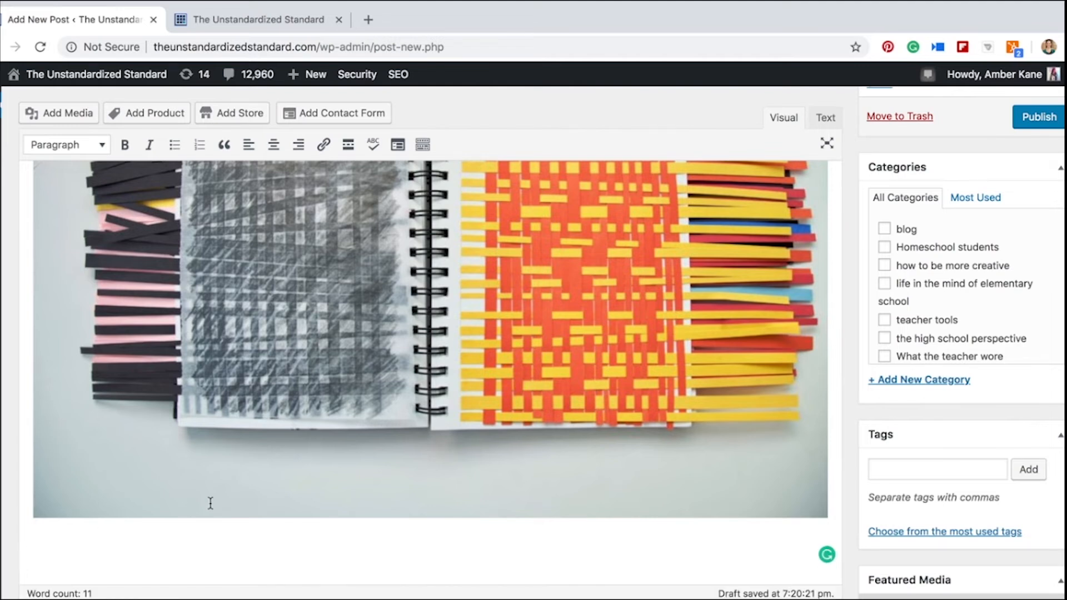
Start another product embed in the post, setting its type to Widget and keeping Add to cart as its action
{"action": "scroll", "coordinate": [211, 503], "scroll_direction": "up", "scroll_amount": 5}
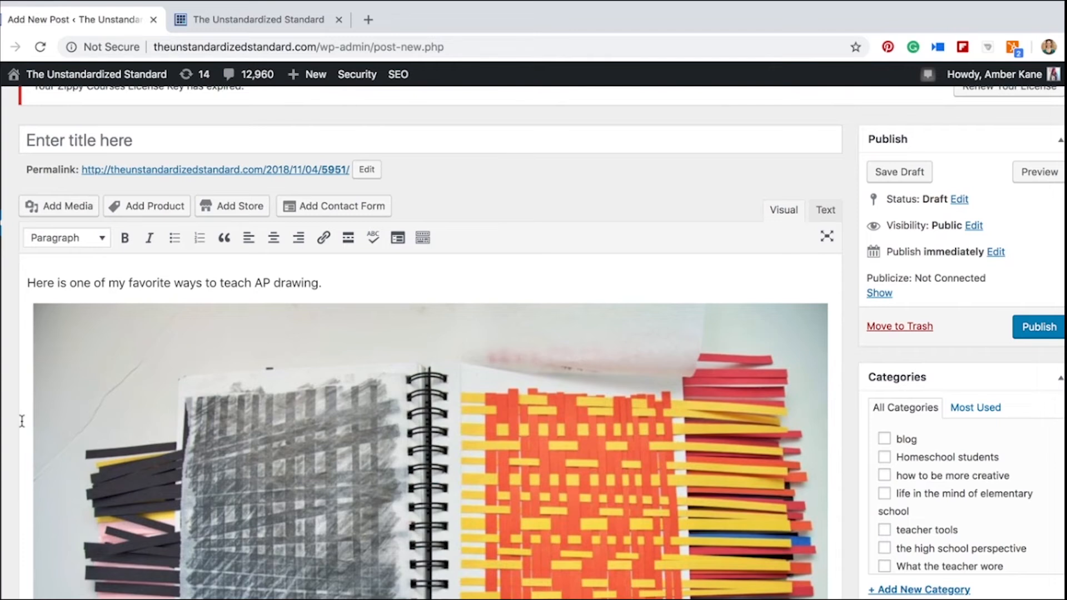
{"action": "left_click", "coordinate": [151, 214]}
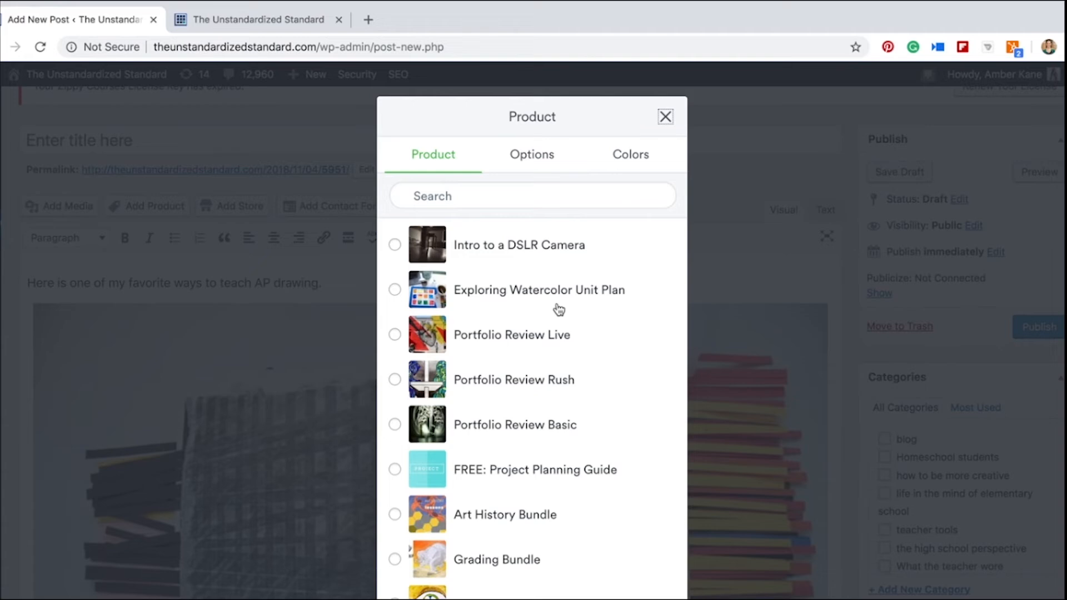
{"action": "left_click", "coordinate": [534, 166]}
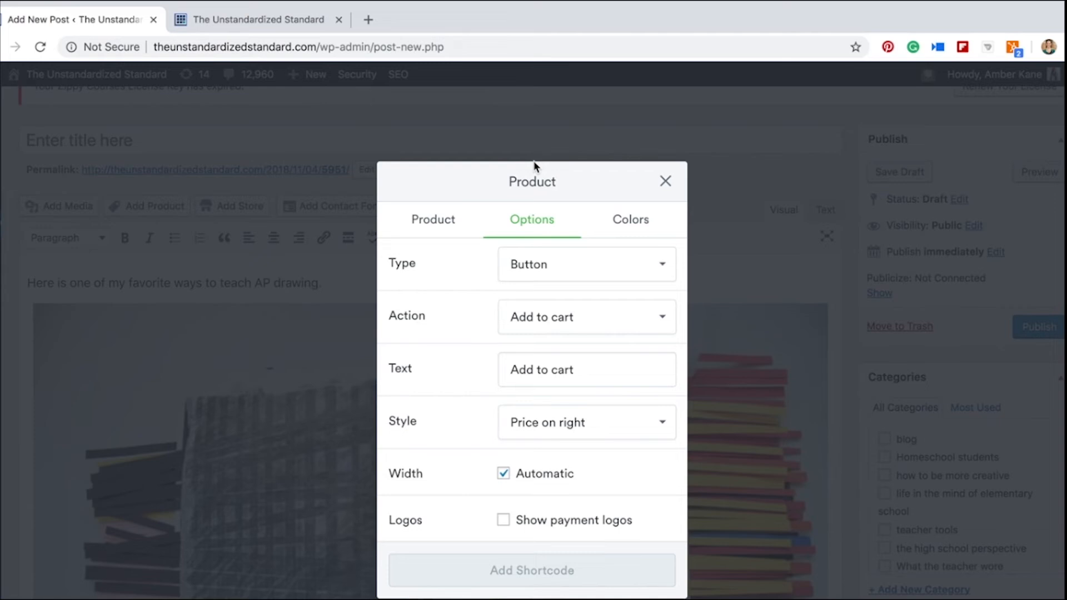
{"action": "left_click", "coordinate": [569, 263]}
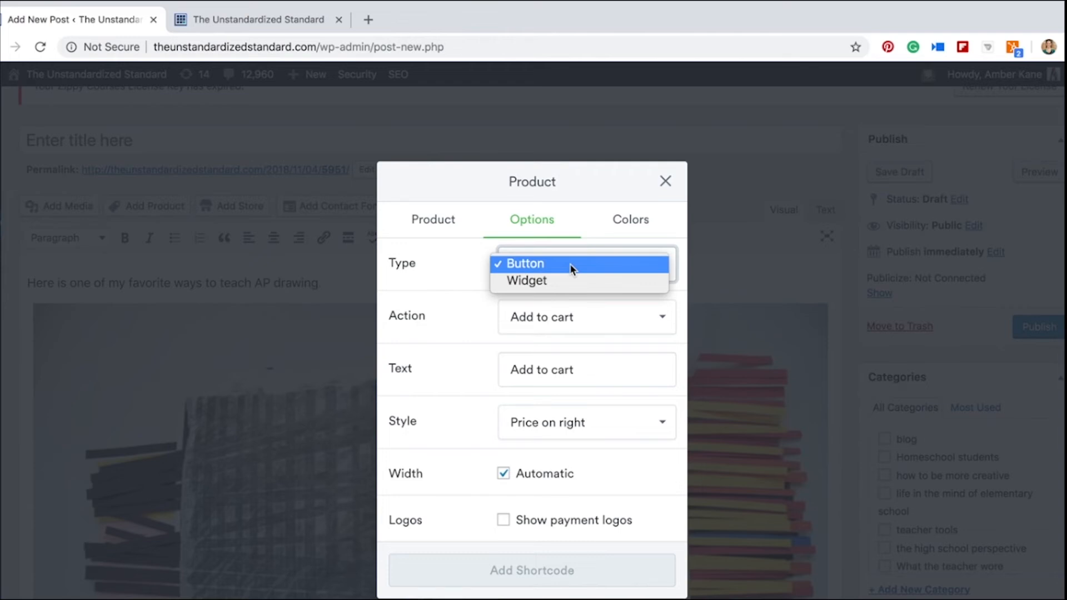
{"action": "left_click", "coordinate": [568, 285]}
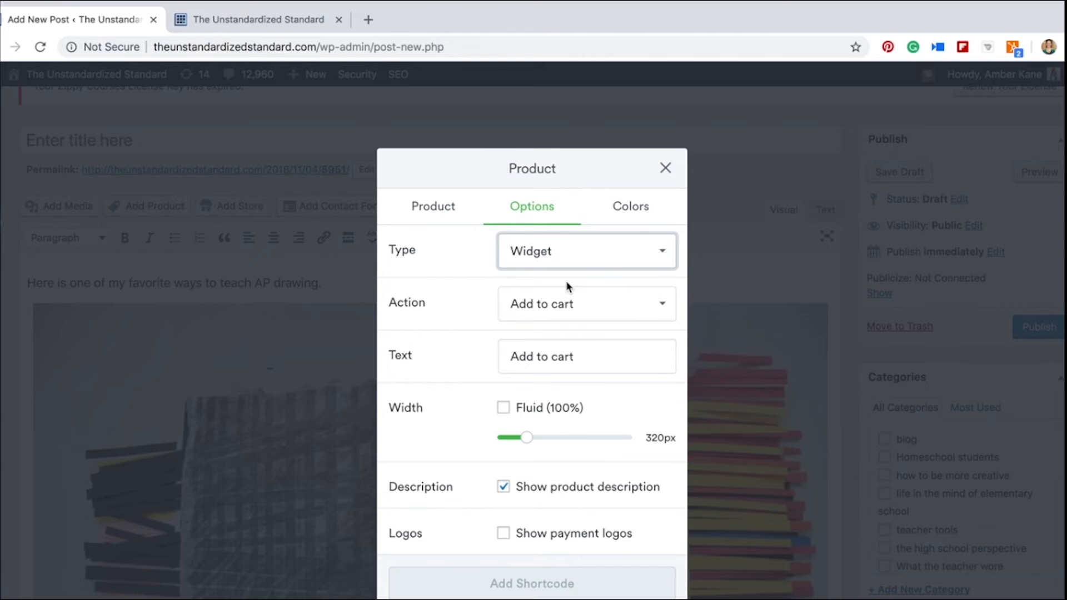
{"action": "left_click", "coordinate": [580, 309]}
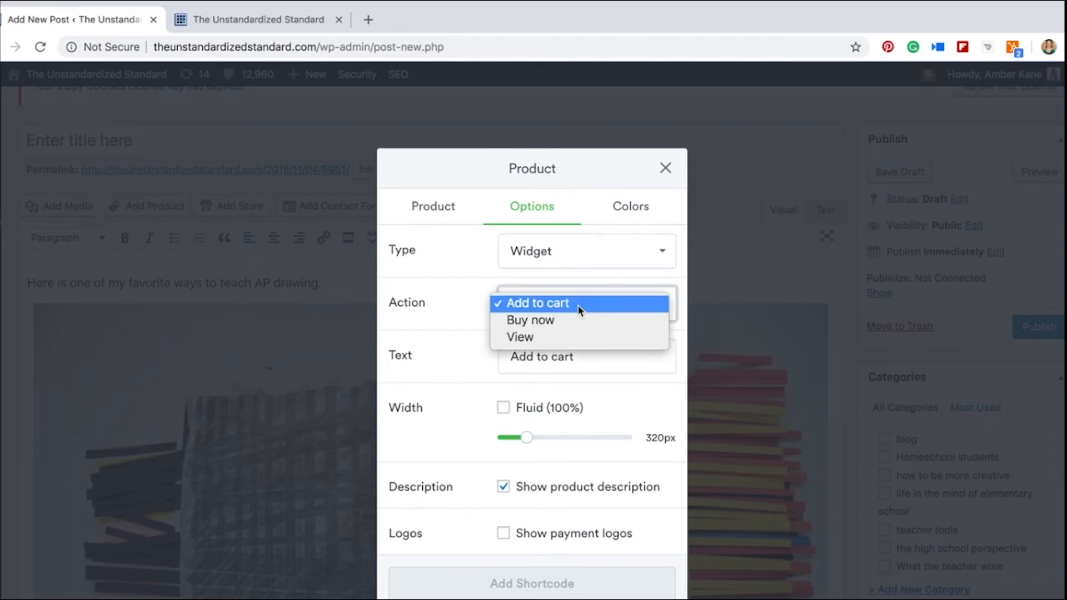
{"action": "left_click", "coordinate": [579, 306]}
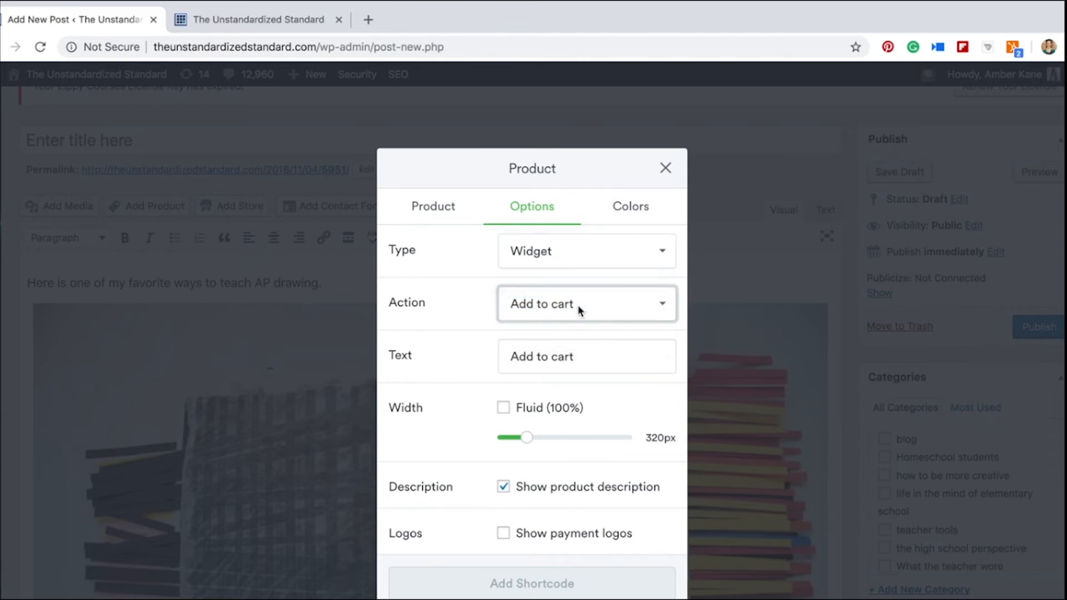
Insert the AP Drawing Bundle below the photo as a fluid (100%) width Add to cart widget with its product description shown
{"action": "scroll", "coordinate": [579, 351], "scroll_direction": "down", "scroll_amount": 1}
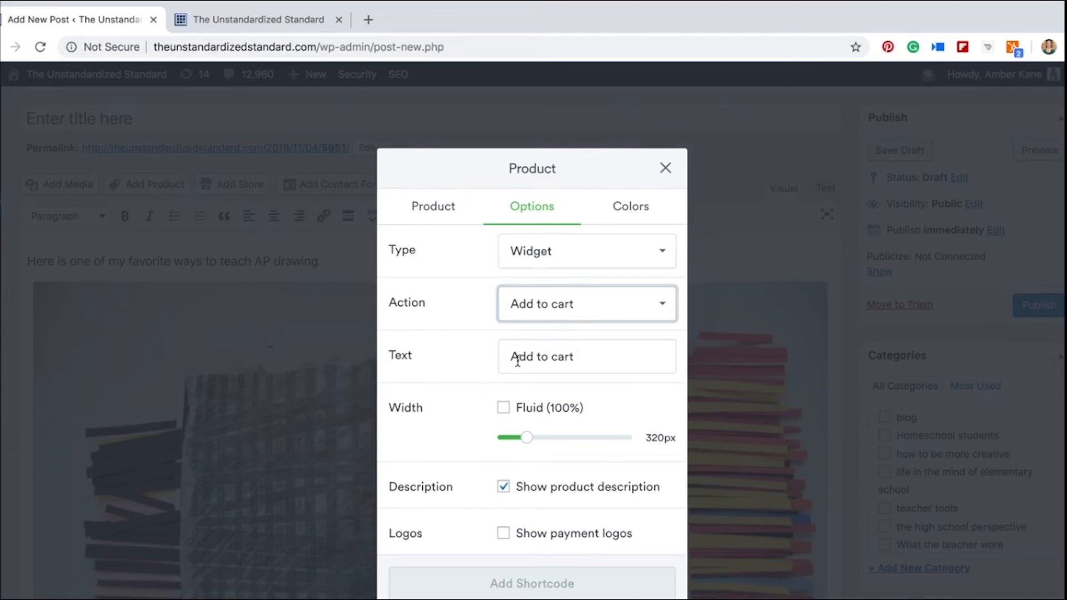
{"action": "left_click", "coordinate": [504, 409]}
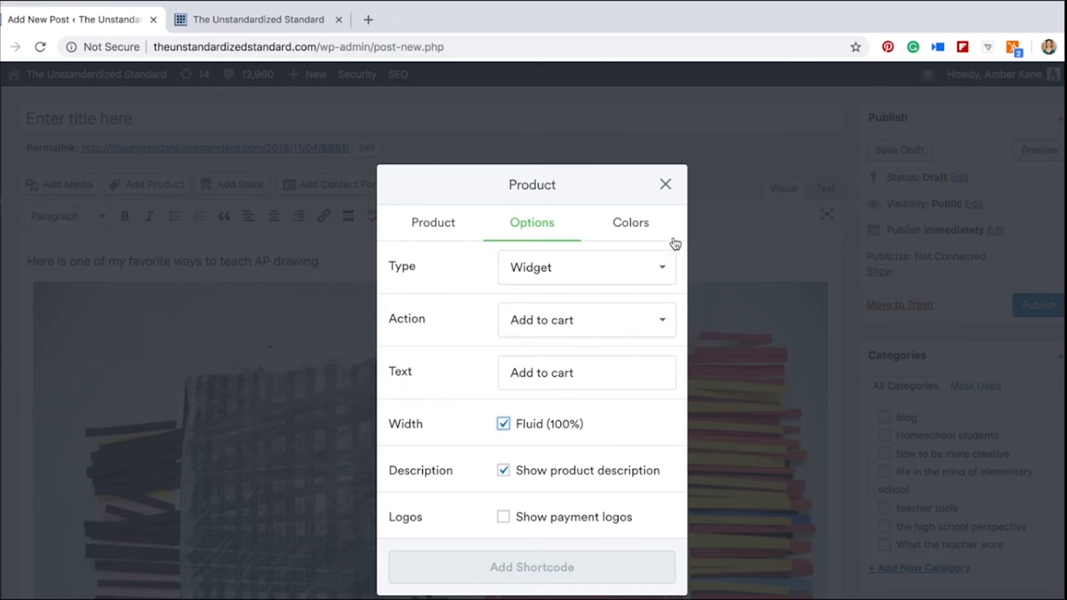
{"action": "left_click", "coordinate": [643, 222]}
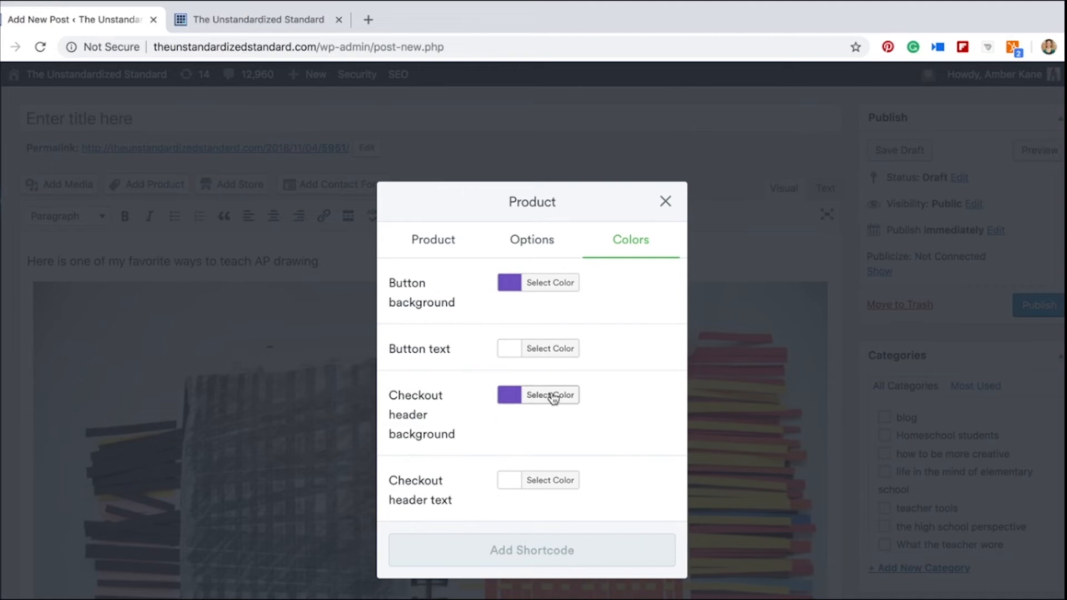
{"action": "left_click", "coordinate": [524, 242]}
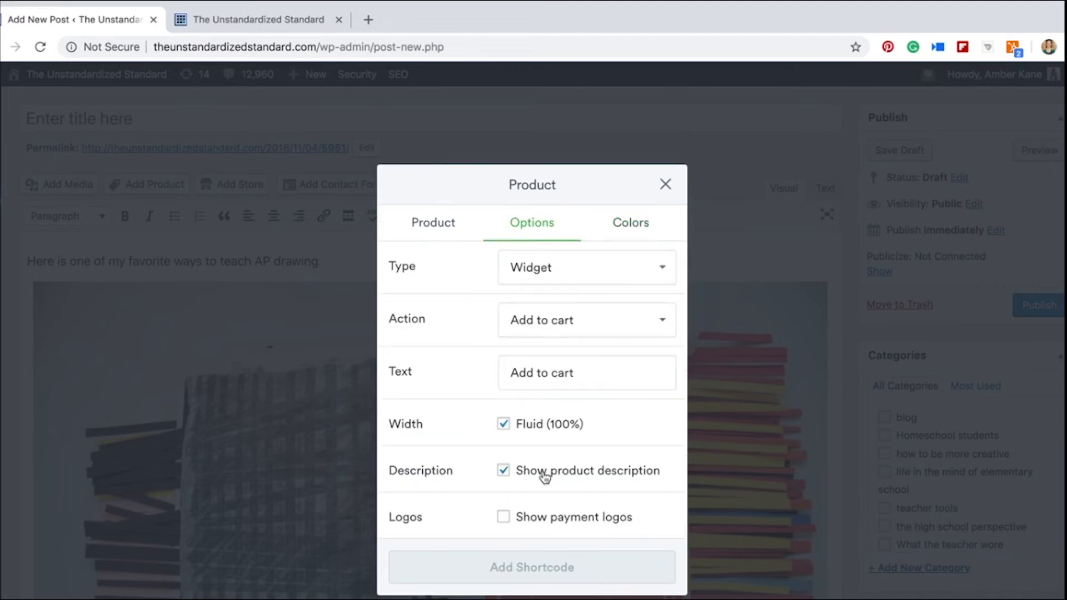
{"action": "left_click", "coordinate": [503, 471]}
{"action": "left_click", "coordinate": [422, 222]}
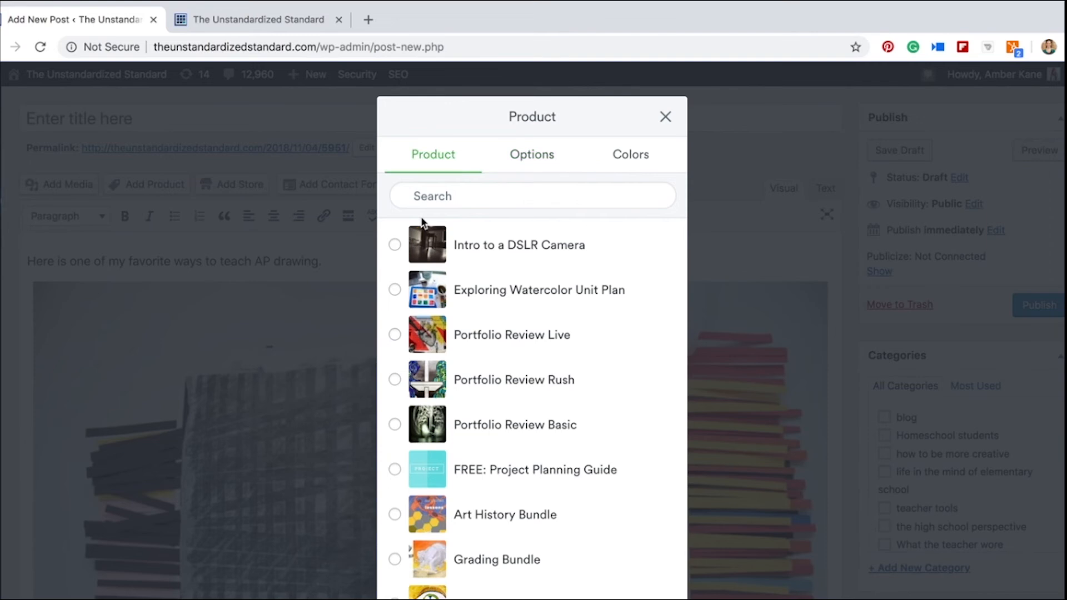
{"action": "scroll", "coordinate": [411, 389], "scroll_direction": "down", "scroll_amount": 2}
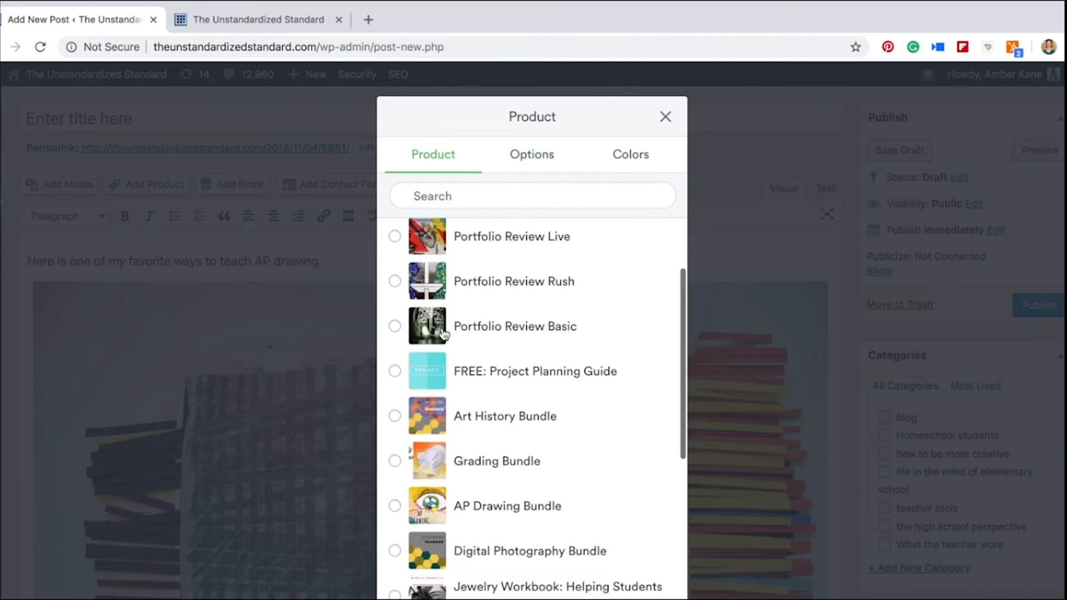
{"action": "left_click", "coordinate": [396, 506]}
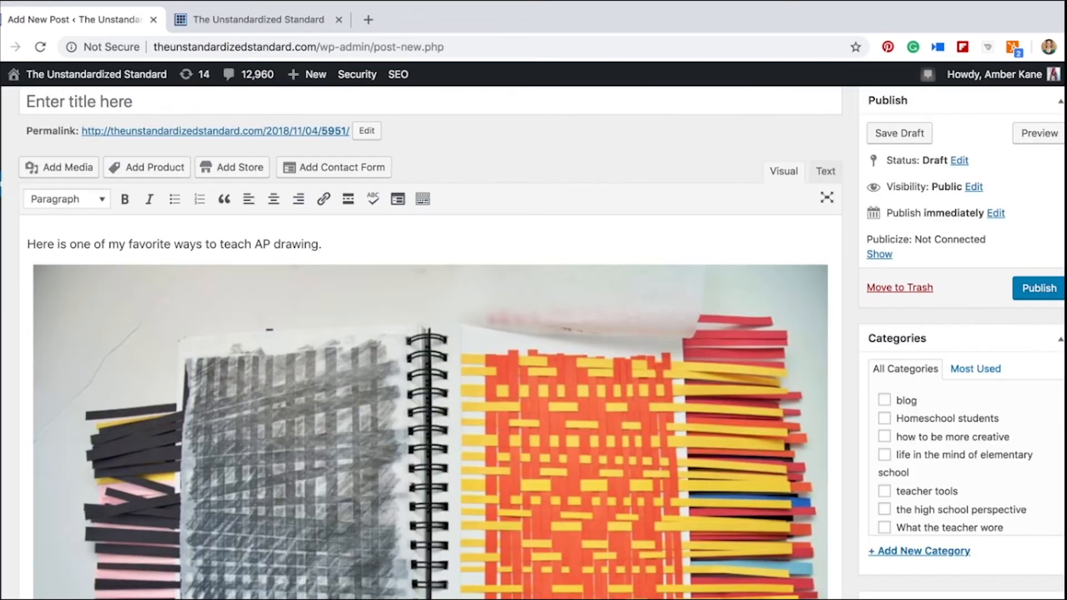
{"action": "scroll", "coordinate": [622, 576], "scroll_direction": "down", "scroll_amount": 3}
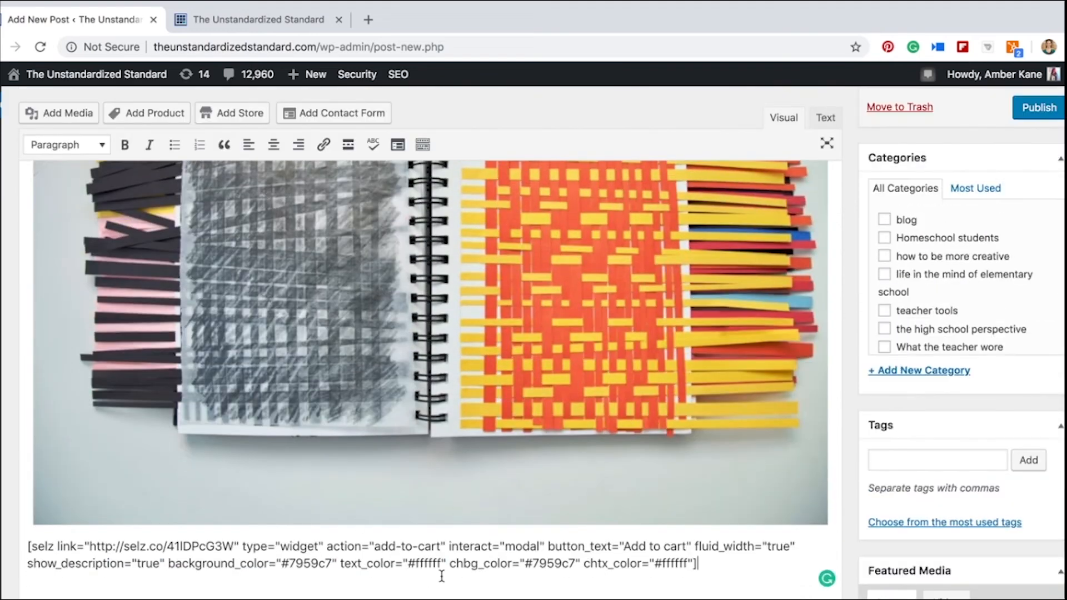
Preview the post and examine the full-width AP Drawing Bundle widget below the photo
{"action": "scroll", "coordinate": [542, 547], "scroll_direction": "up", "scroll_amount": 4}
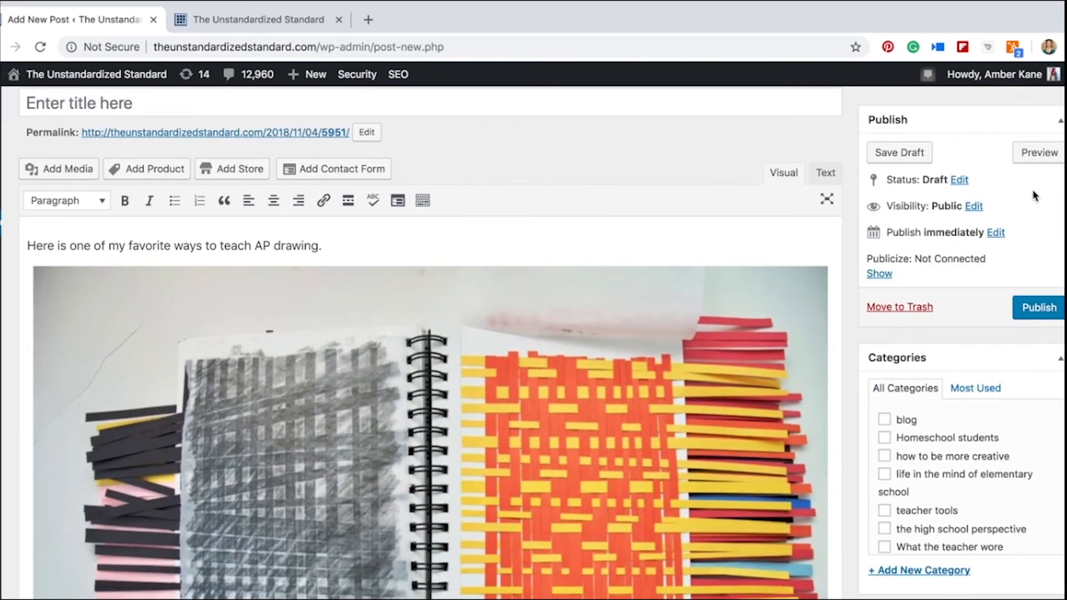
{"action": "left_click", "coordinate": [1036, 156]}
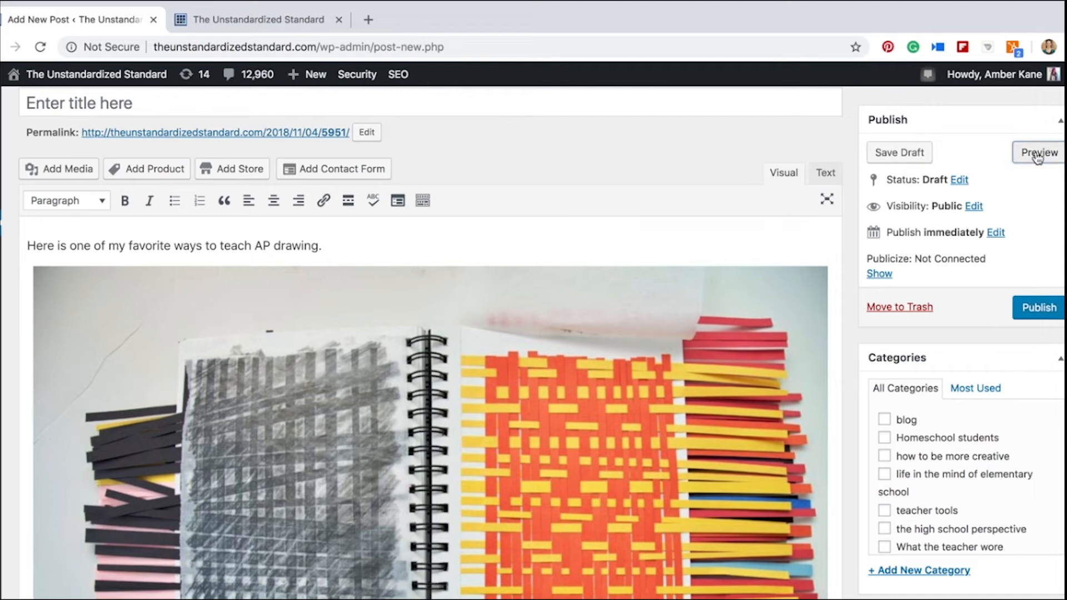
{"action": "left_click", "coordinate": [259, 20]}
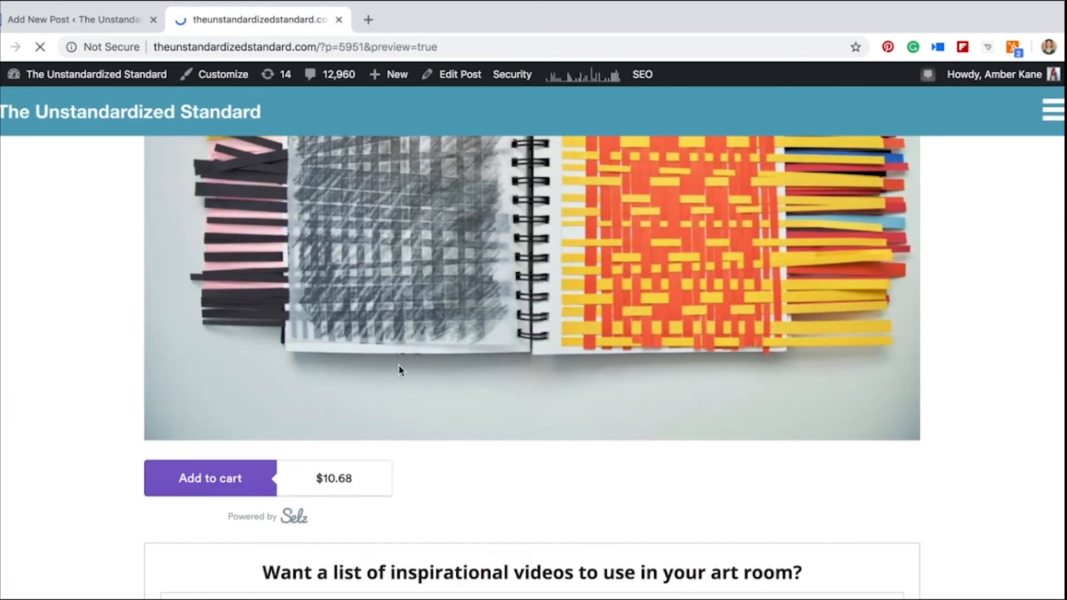
{"action": "scroll", "coordinate": [399, 369], "scroll_direction": "down", "scroll_amount": 15}
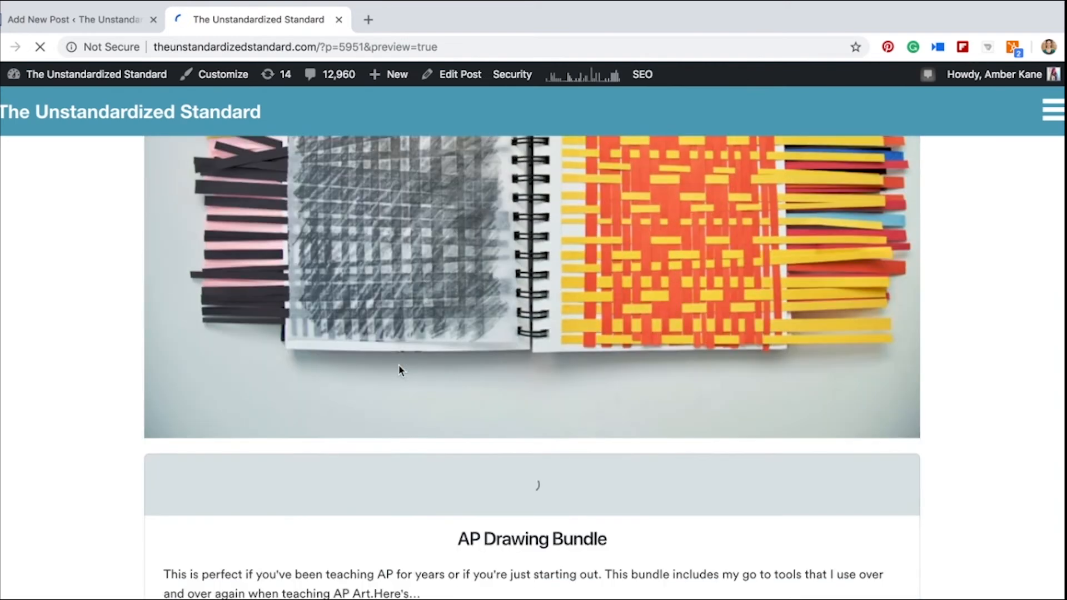
{"action": "scroll", "coordinate": [399, 369], "scroll_direction": "down", "scroll_amount": 10}
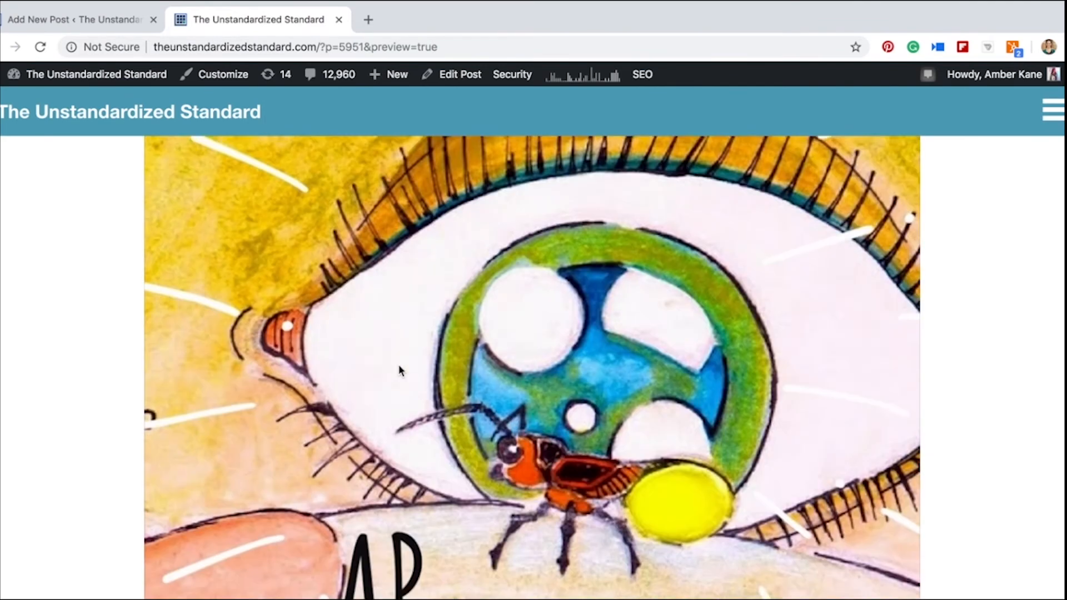
{"action": "scroll", "coordinate": [401, 370], "scroll_direction": "down", "scroll_amount": 3}
{"action": "scroll", "coordinate": [400, 370], "scroll_direction": "down", "scroll_amount": 1}
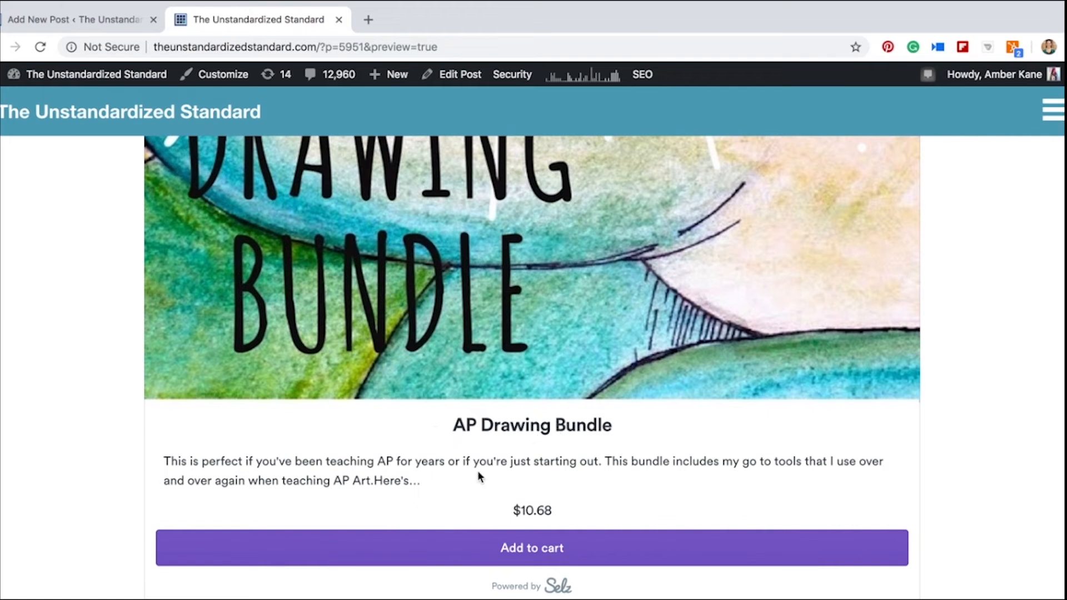
Open the checkout from the widget's Add to cart button, close it, and review the widget under the photo
{"action": "scroll", "coordinate": [478, 470], "scroll_direction": "down", "scroll_amount": 1}
{"action": "left_click", "coordinate": [543, 525]}
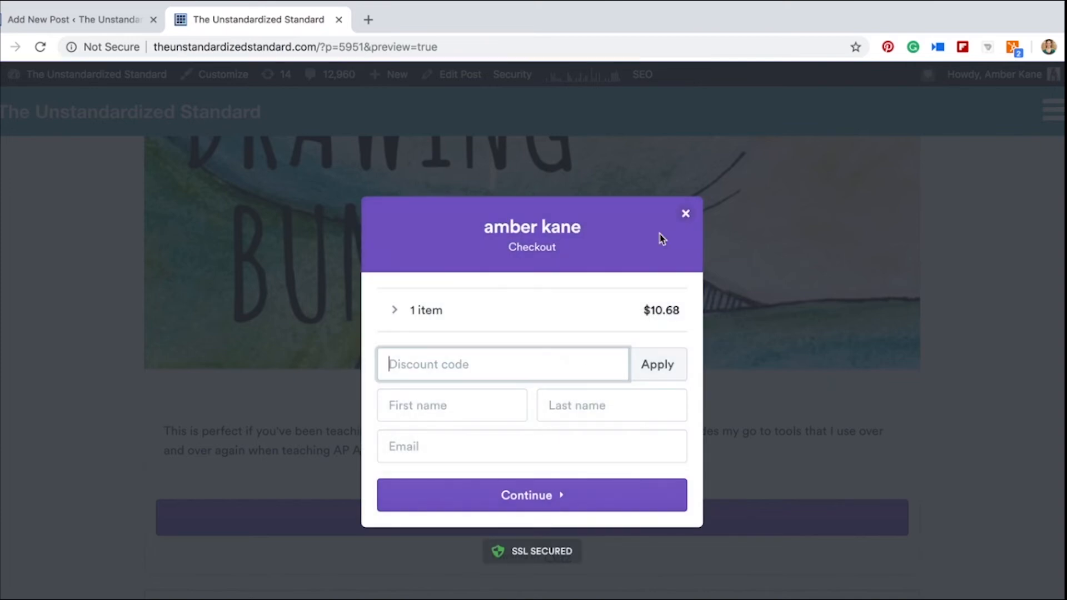
{"action": "left_click", "coordinate": [688, 214]}
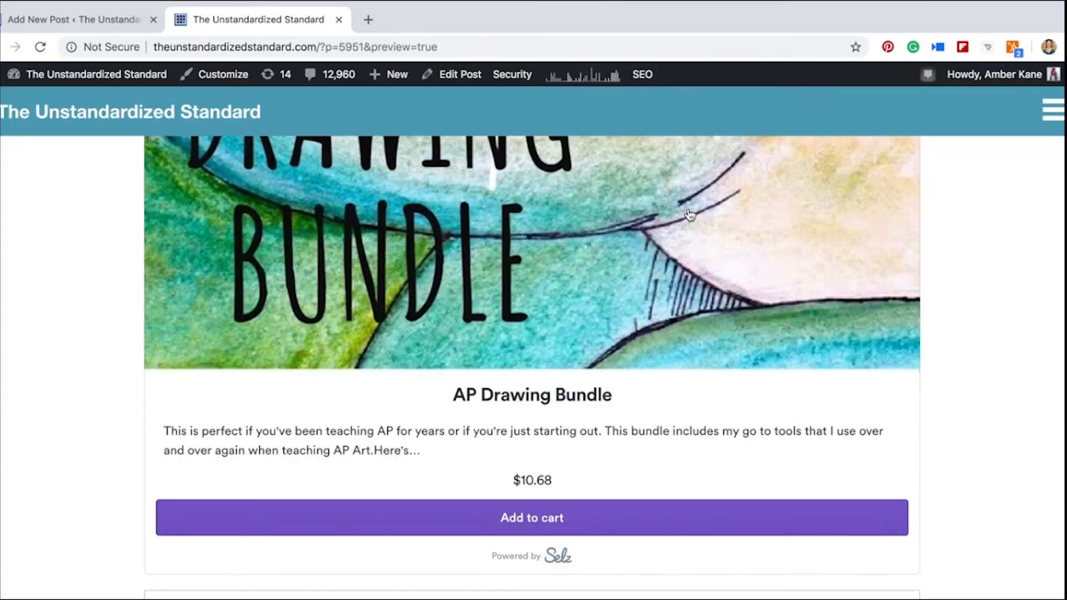
{"action": "scroll", "coordinate": [412, 450], "scroll_direction": "down", "scroll_amount": 3}
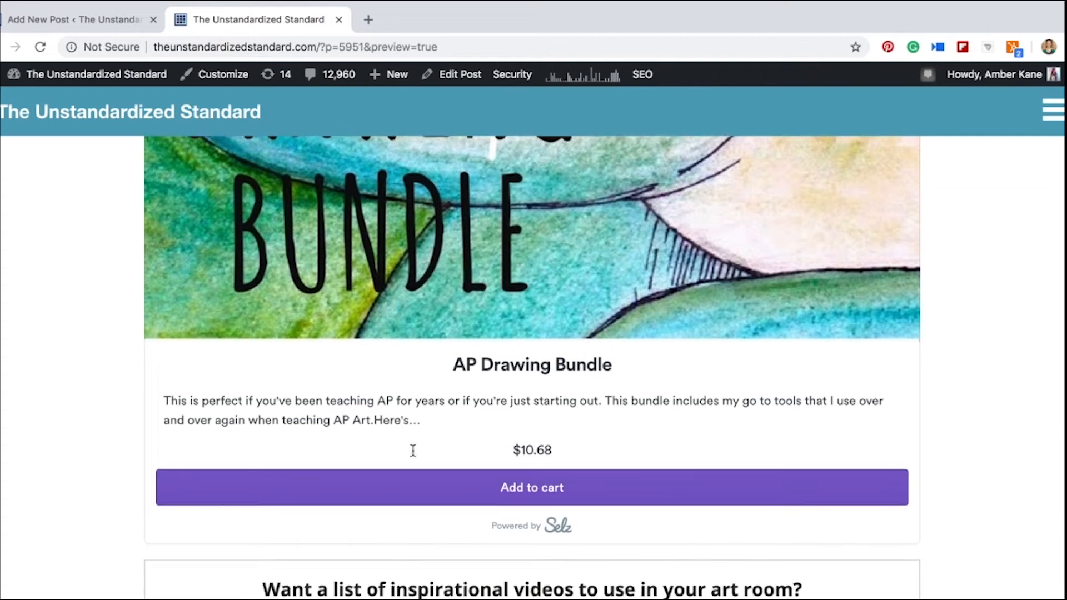
{"action": "scroll", "coordinate": [412, 450], "scroll_direction": "up", "scroll_amount": 7}
{"action": "scroll", "coordinate": [413, 452], "scroll_direction": "up", "scroll_amount": 5}
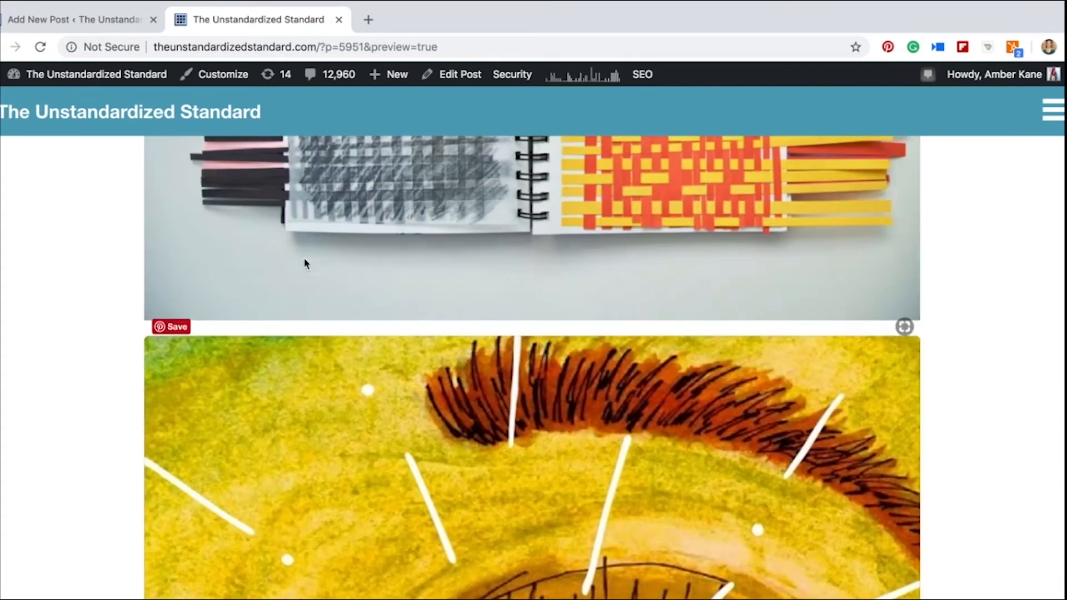
Return to the post editor and remove the AP Drawing Bundle widget shortcode below the photo
{"action": "left_click", "coordinate": [85, 21]}
{"action": "scroll", "coordinate": [340, 384], "scroll_direction": "down", "scroll_amount": 10}
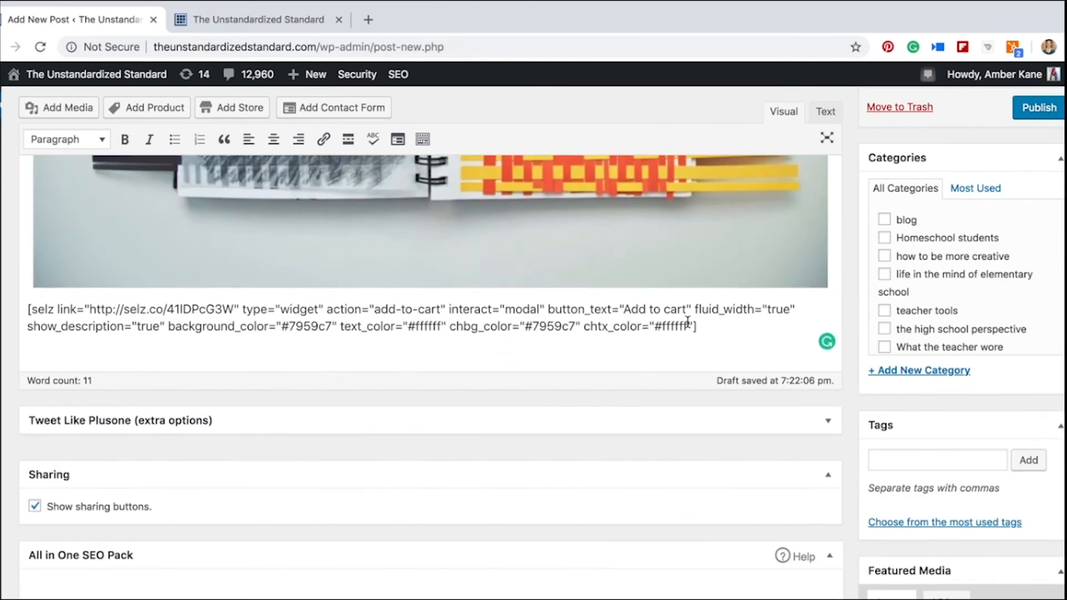
{"action": "left_click_drag", "start_coordinate": [699, 327], "coordinate": [28, 310]}
{"action": "key", "text": "super+x"}
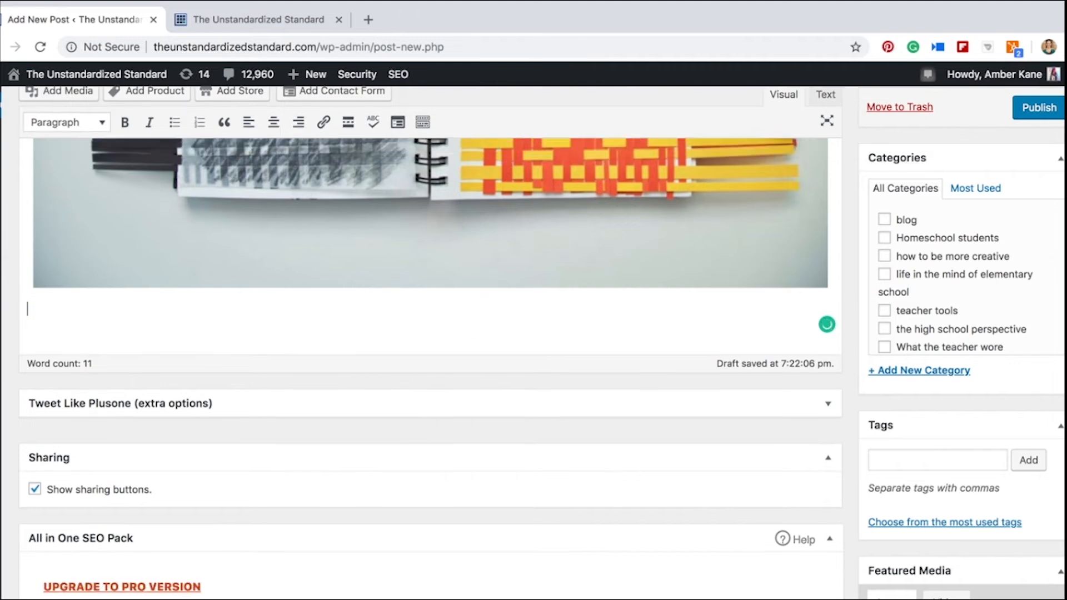
Embed the entire Selz store in the post below the photo, keeping the default colors
{"action": "scroll", "coordinate": [295, 249], "scroll_direction": "up", "scroll_amount": 15}
{"action": "scroll", "coordinate": [295, 249], "scroll_direction": "up", "scroll_amount": 1}
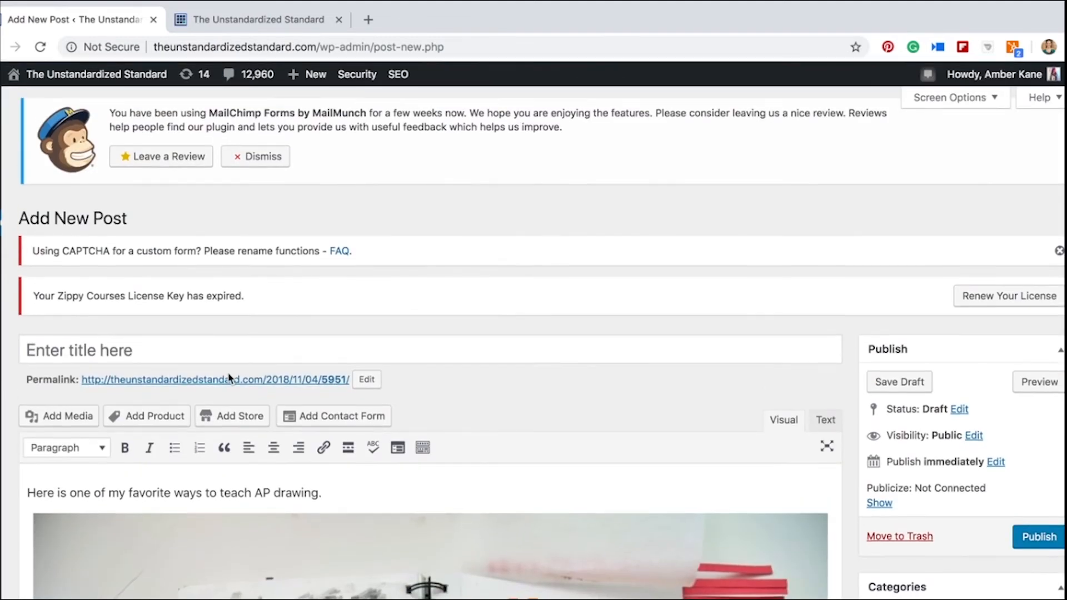
{"action": "left_click", "coordinate": [236, 417]}
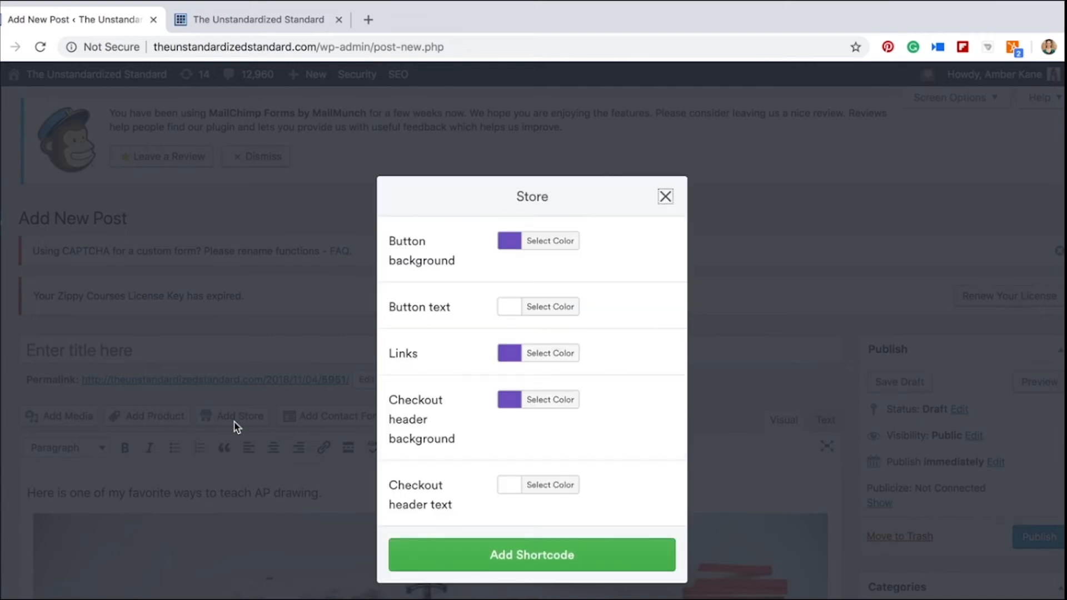
{"action": "scroll", "coordinate": [525, 412], "scroll_direction": "down", "scroll_amount": 2}
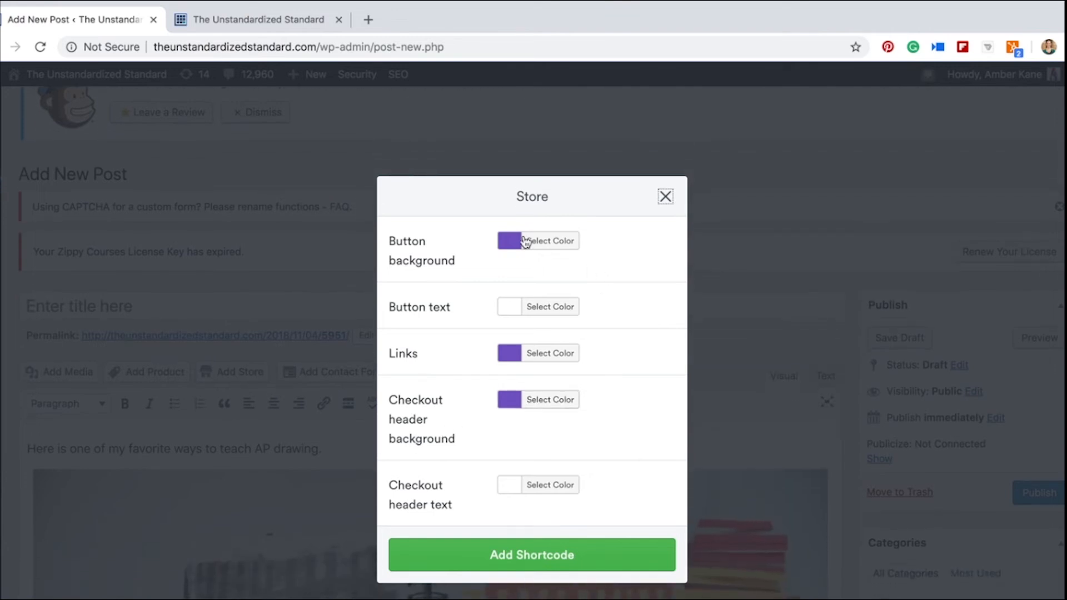
{"action": "left_click", "coordinate": [465, 557]}
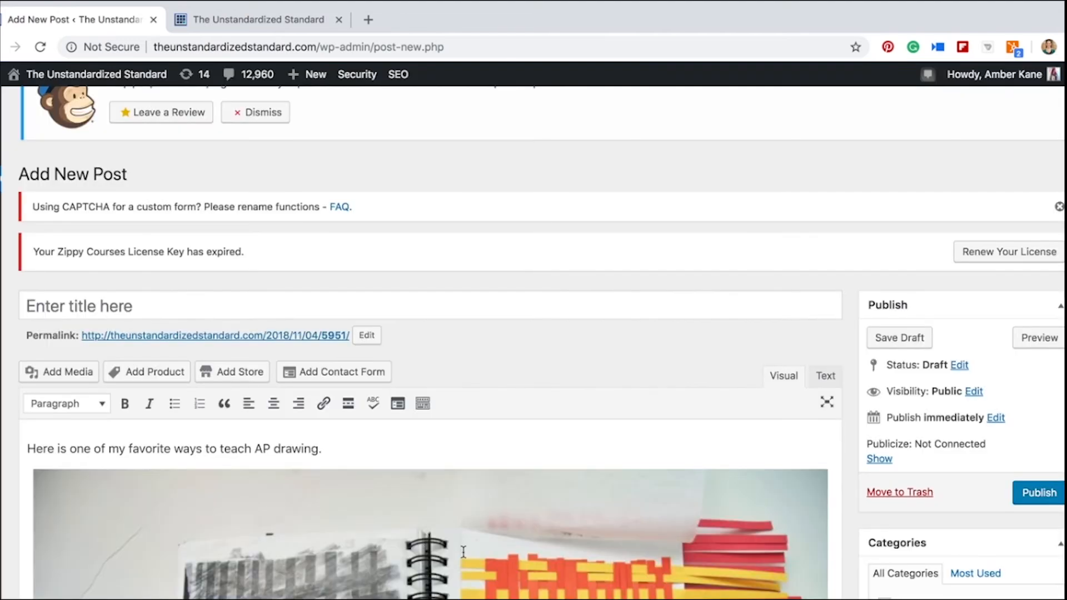
Preview the post and look through the products in the embedded store below the photo
{"action": "left_click", "coordinate": [1043, 347]}
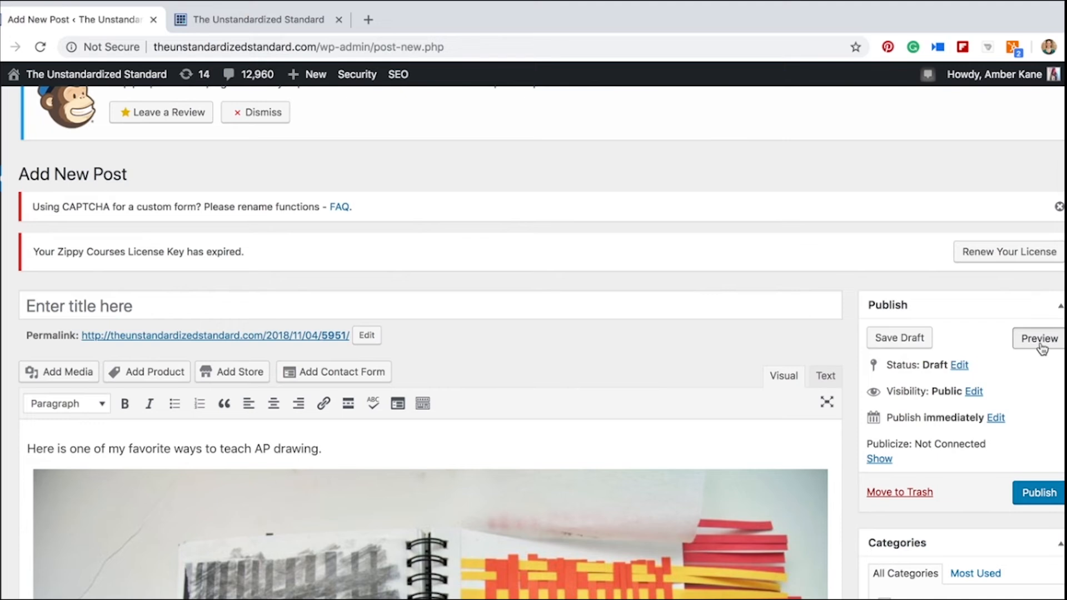
{"action": "left_click", "coordinate": [262, 17]}
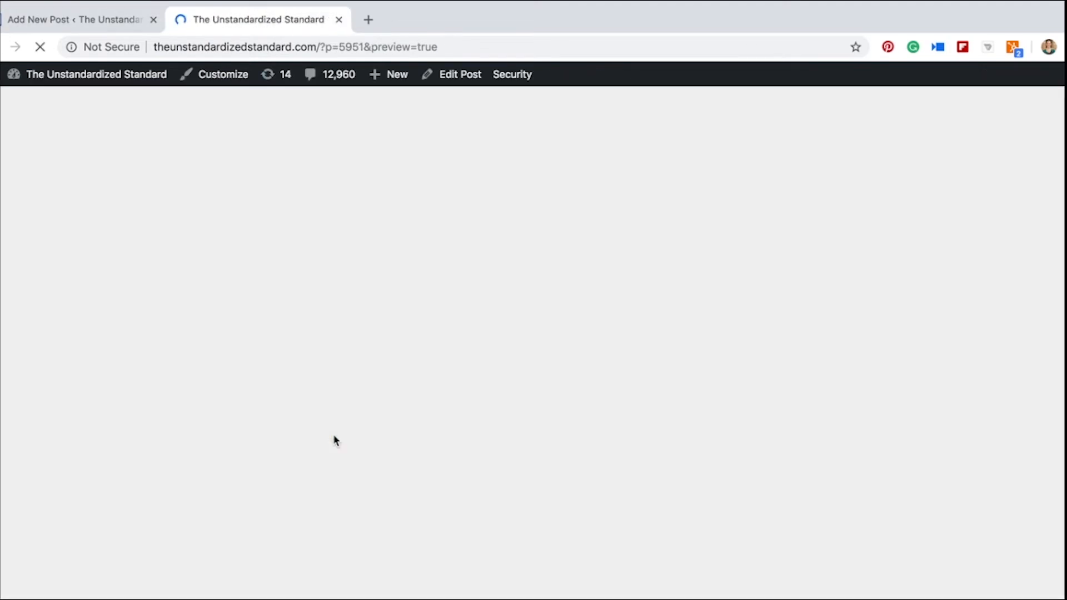
{"action": "scroll", "coordinate": [333, 441], "scroll_direction": "down", "scroll_amount": 8}
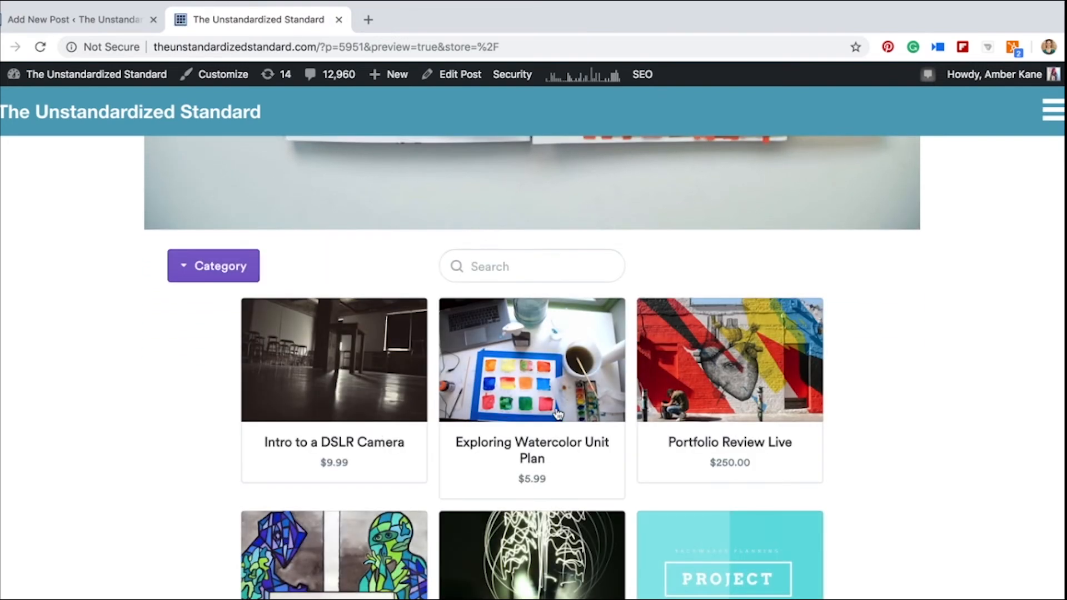
{"action": "scroll", "coordinate": [559, 414], "scroll_direction": "down", "scroll_amount": 2}
{"action": "scroll", "coordinate": [558, 415], "scroll_direction": "down", "scroll_amount": 15}
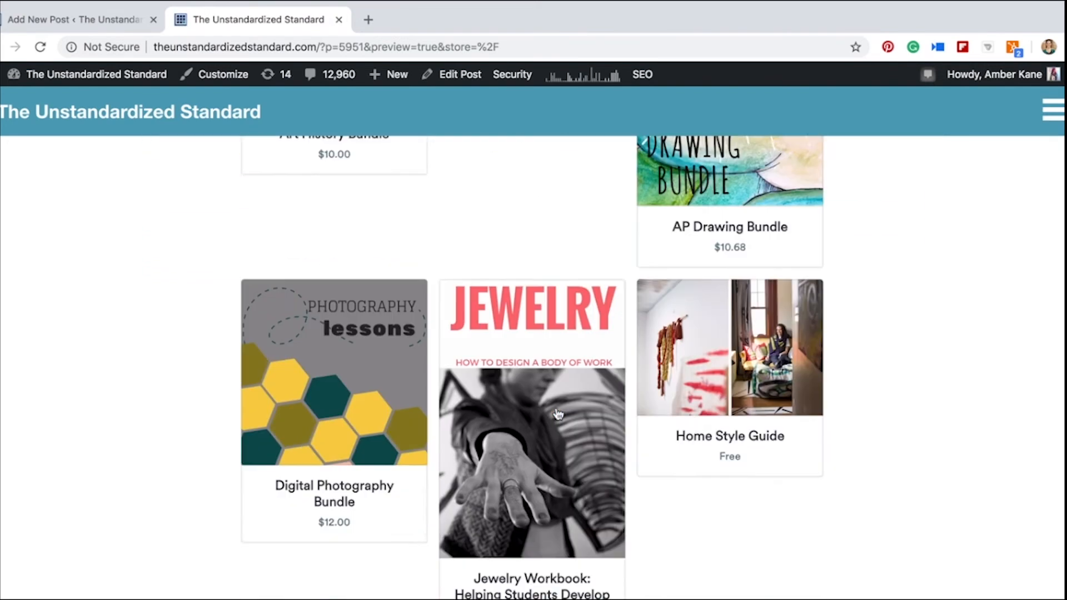
{"action": "scroll", "coordinate": [558, 414], "scroll_direction": "down", "scroll_amount": 5}
{"action": "scroll", "coordinate": [559, 414], "scroll_direction": "up", "scroll_amount": 20}
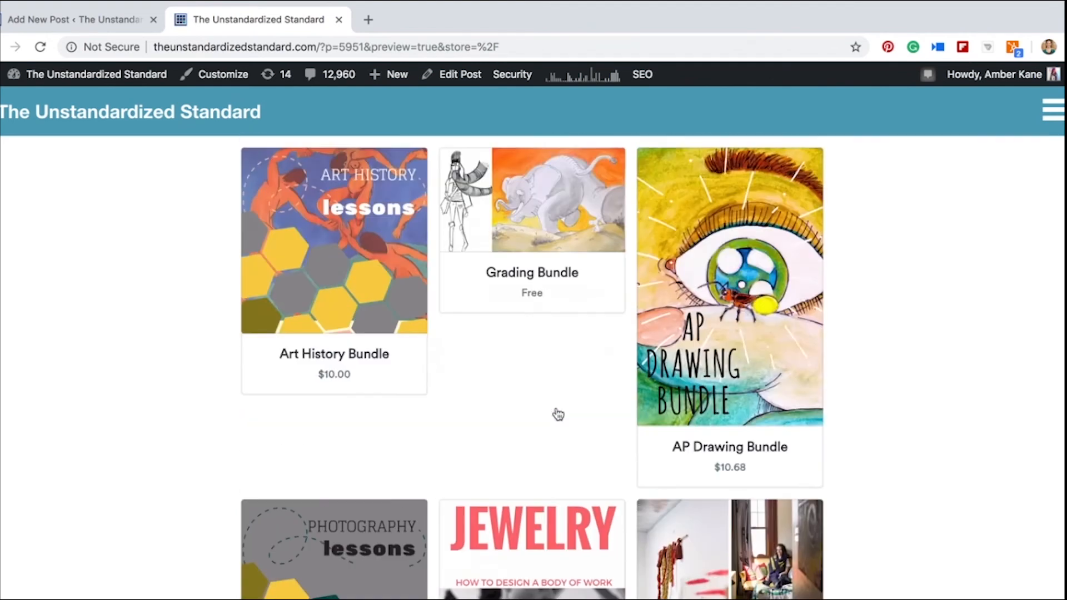
{"action": "scroll", "coordinate": [559, 414], "scroll_direction": "up", "scroll_amount": 3}
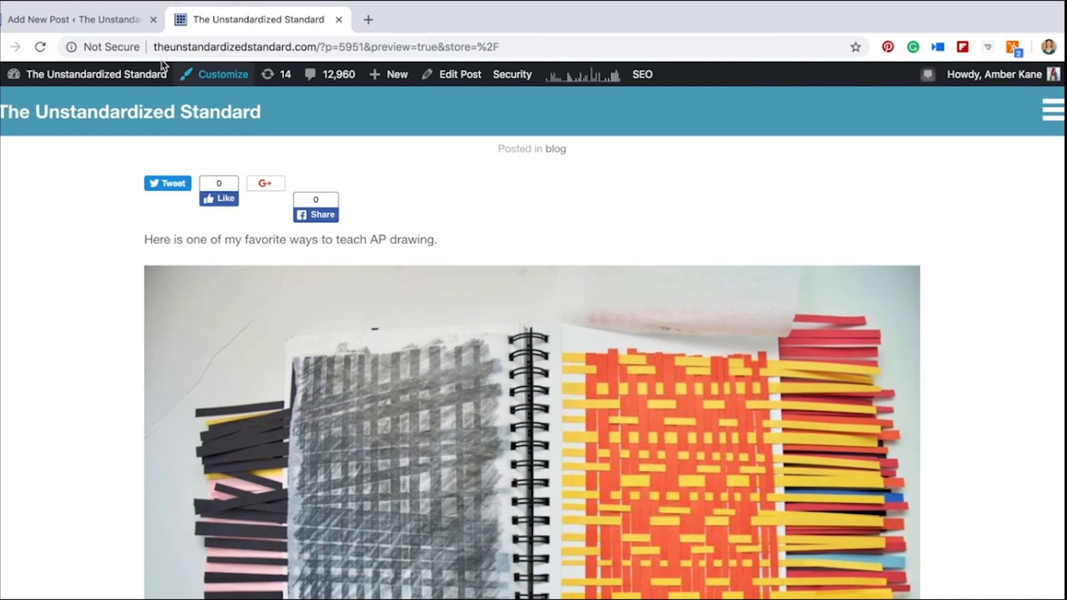
Switch to Selz, go to the full items list, and open the sharing page for the free Test Product
{"action": "left_click", "coordinate": [104, 19]}
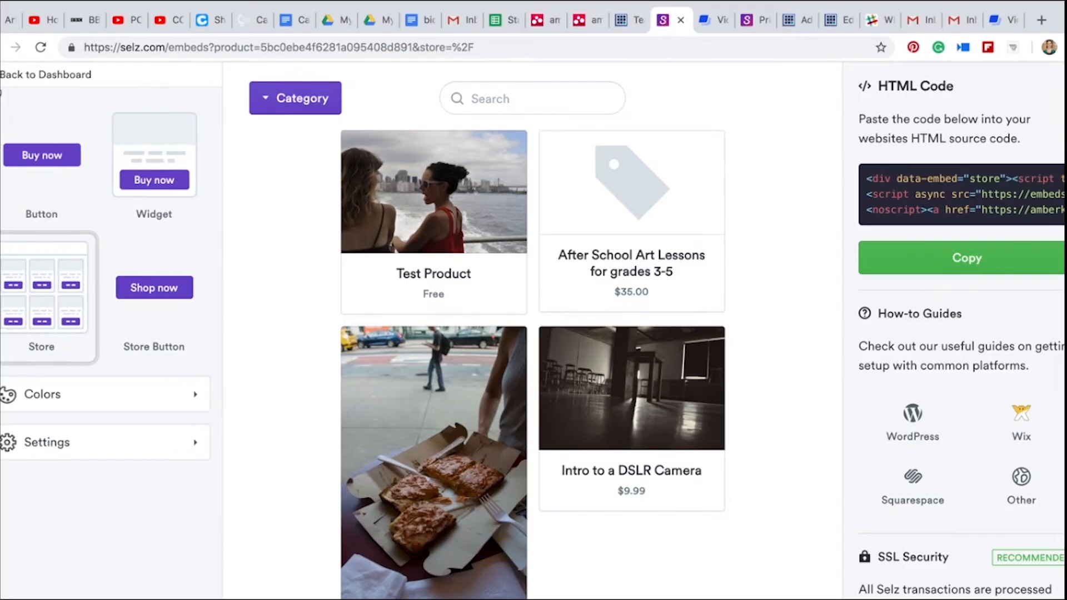
{"action": "left_click", "coordinate": [3, 75]}
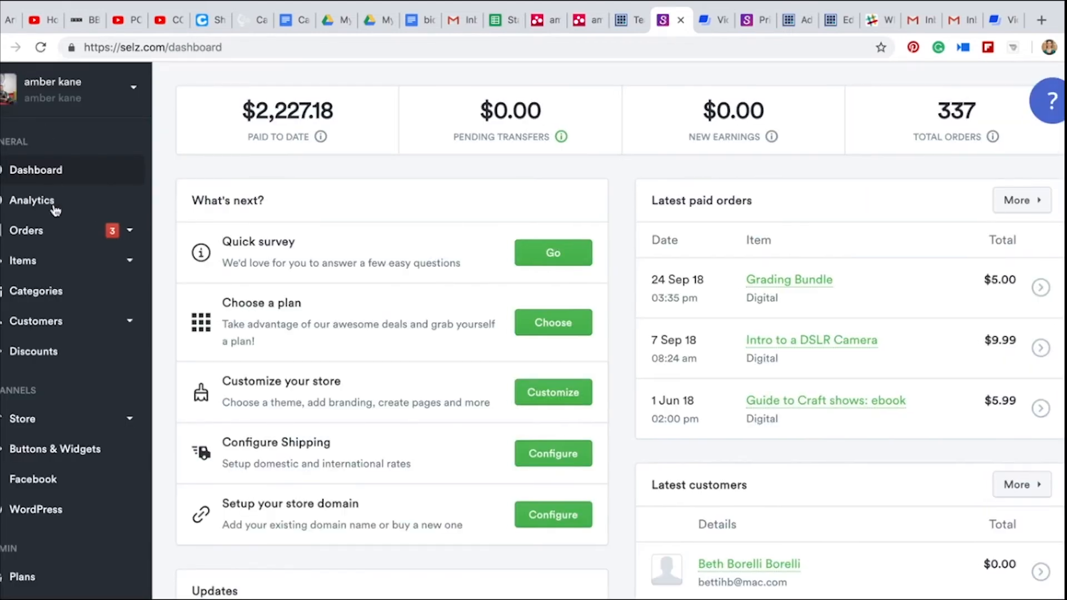
{"action": "left_click", "coordinate": [49, 268]}
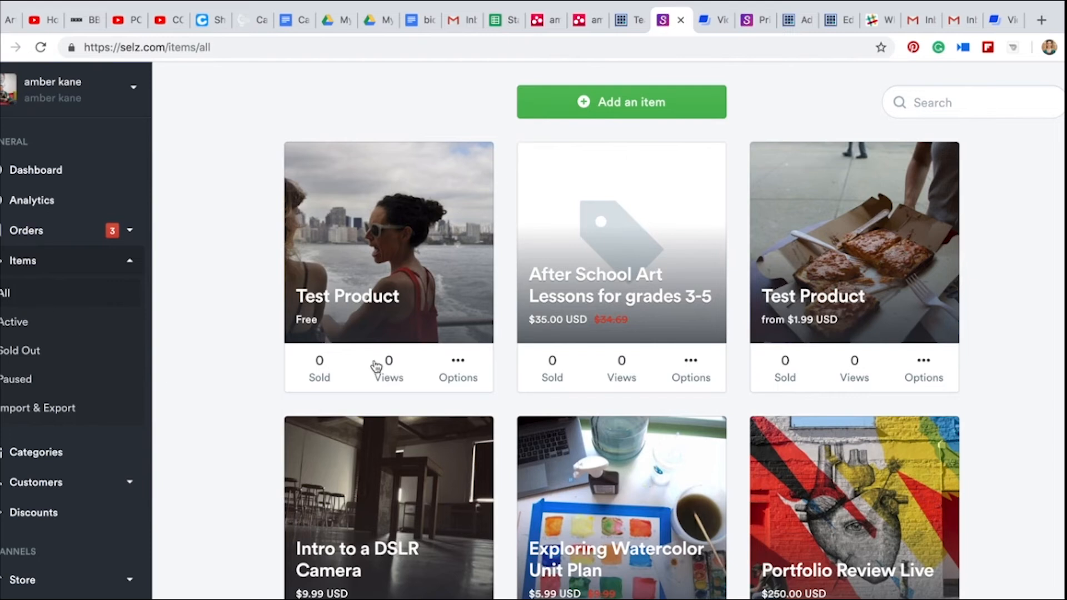
{"action": "left_click", "coordinate": [460, 364]}
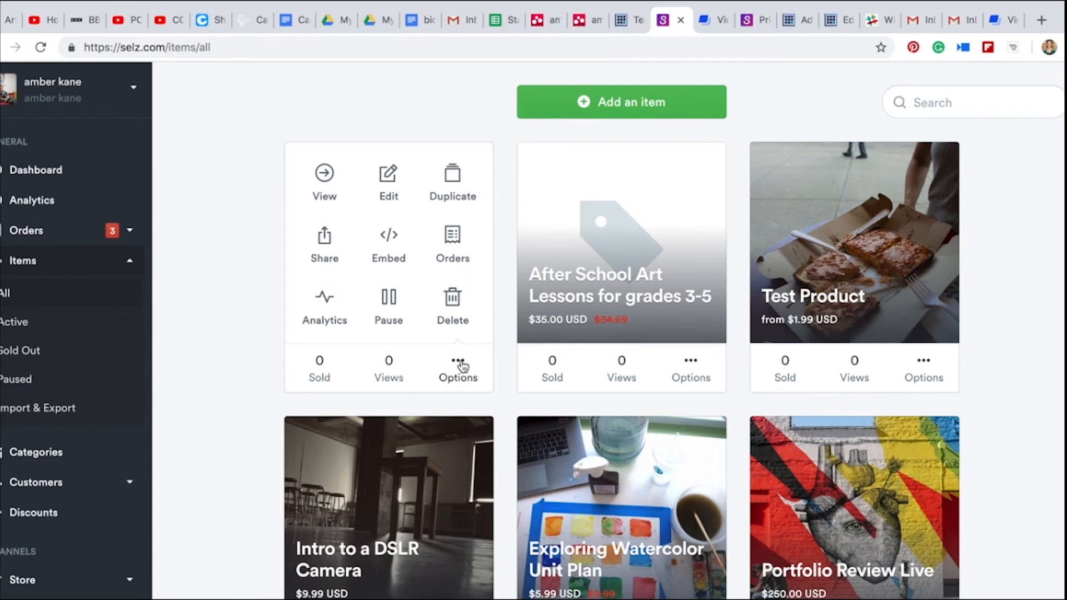
{"action": "left_click", "coordinate": [325, 244]}
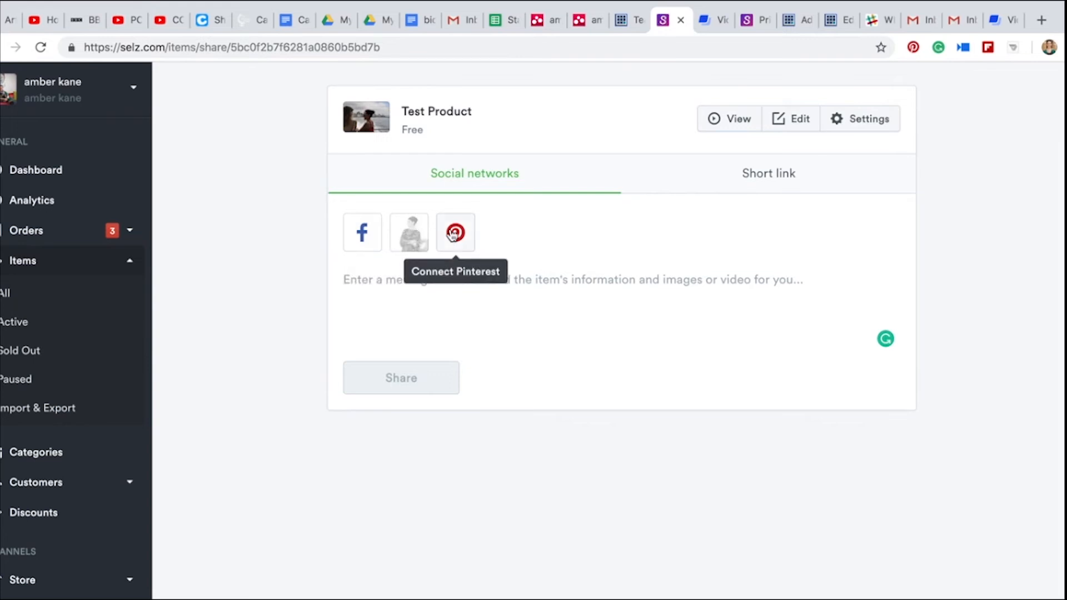
Show the short link for sharing the free Test Product
{"action": "left_click", "coordinate": [770, 175]}
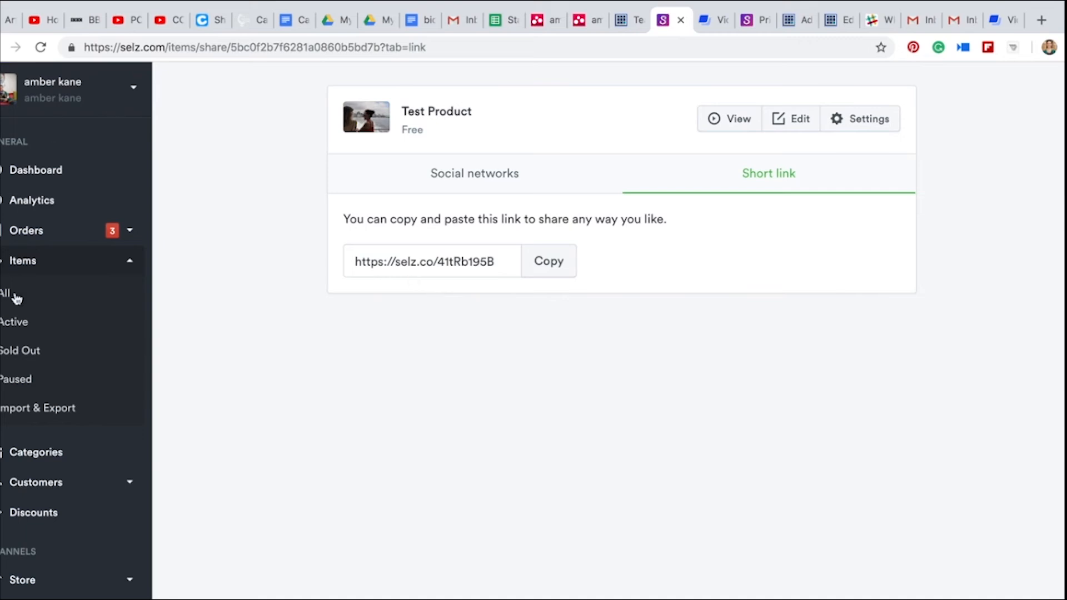
Start a new service item from the full items list and title it "After School Art Lessons for grades 3-5"
{"action": "left_click", "coordinate": [65, 300]}
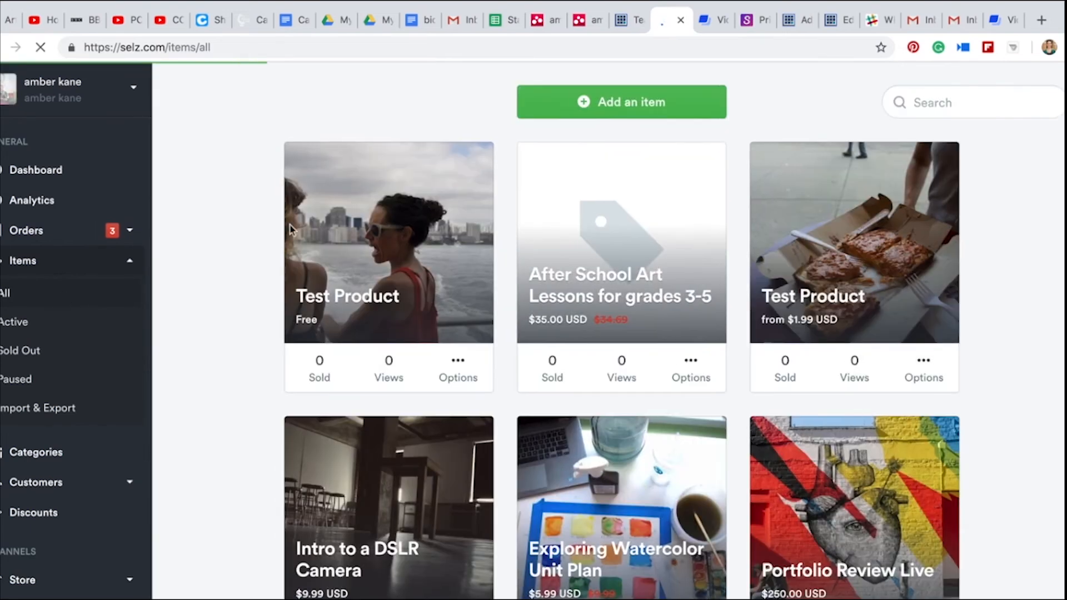
{"action": "left_click", "coordinate": [609, 105]}
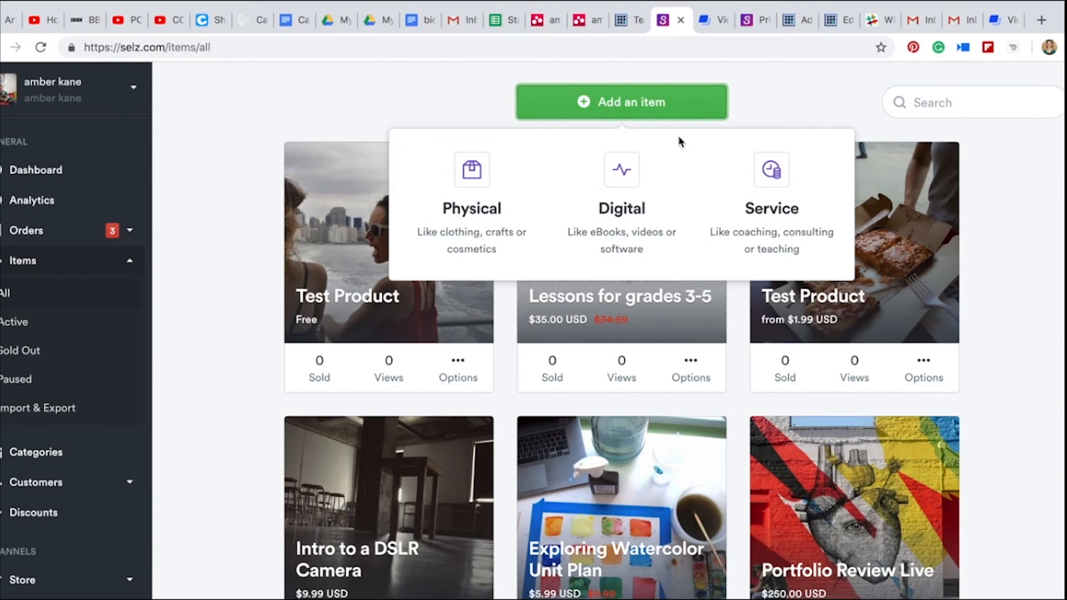
{"action": "left_click", "coordinate": [770, 175]}
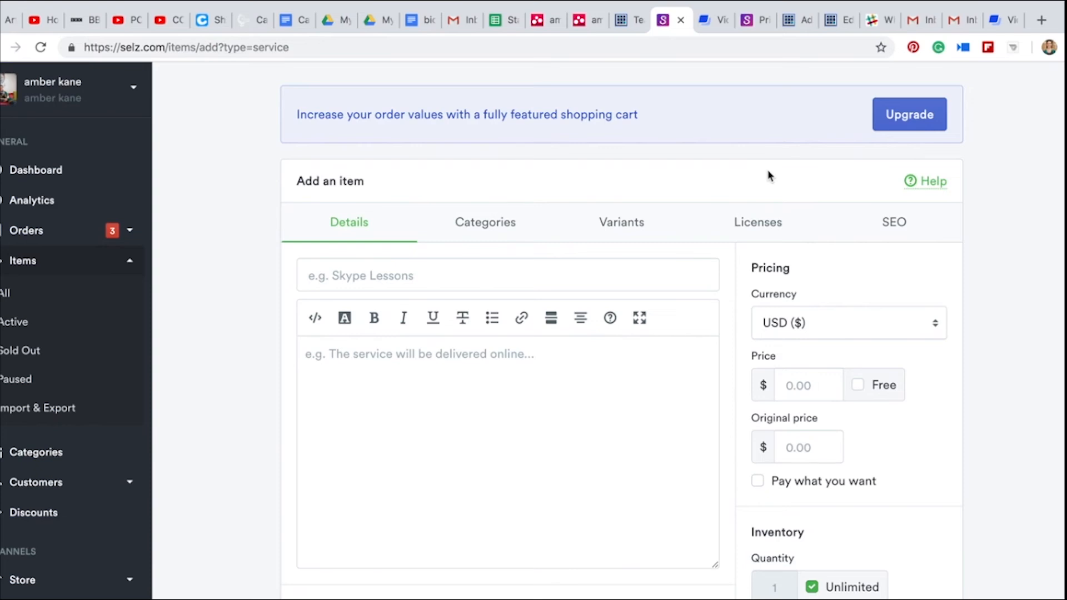
{"action": "left_click", "coordinate": [489, 276]}
{"action": "type", "text": "Are"}
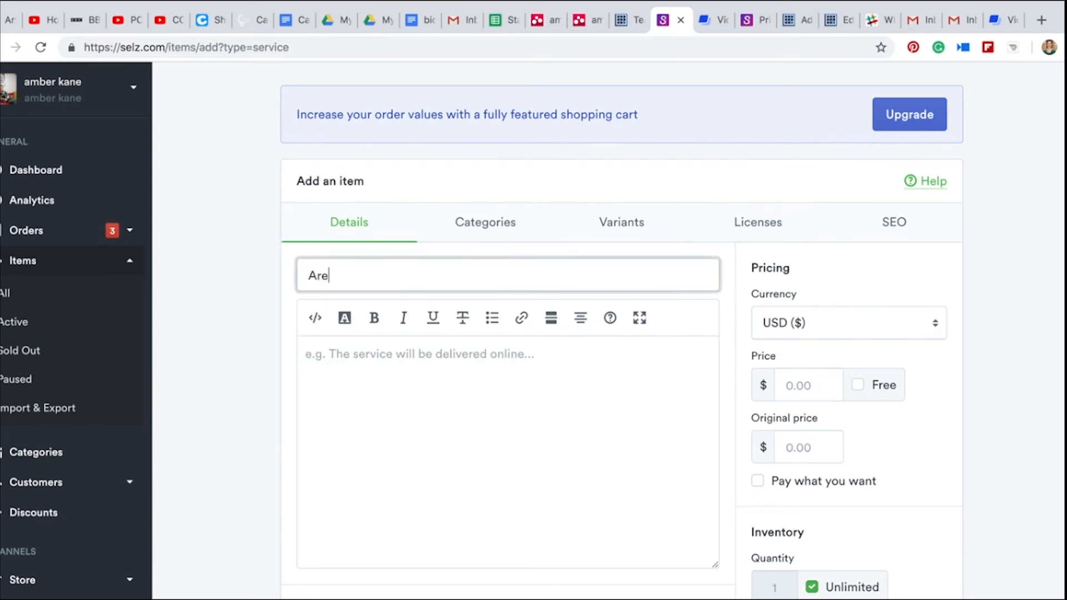
{"action": "key", "text": "BackSpace"}
{"action": "key", "text": "BackSpace"}
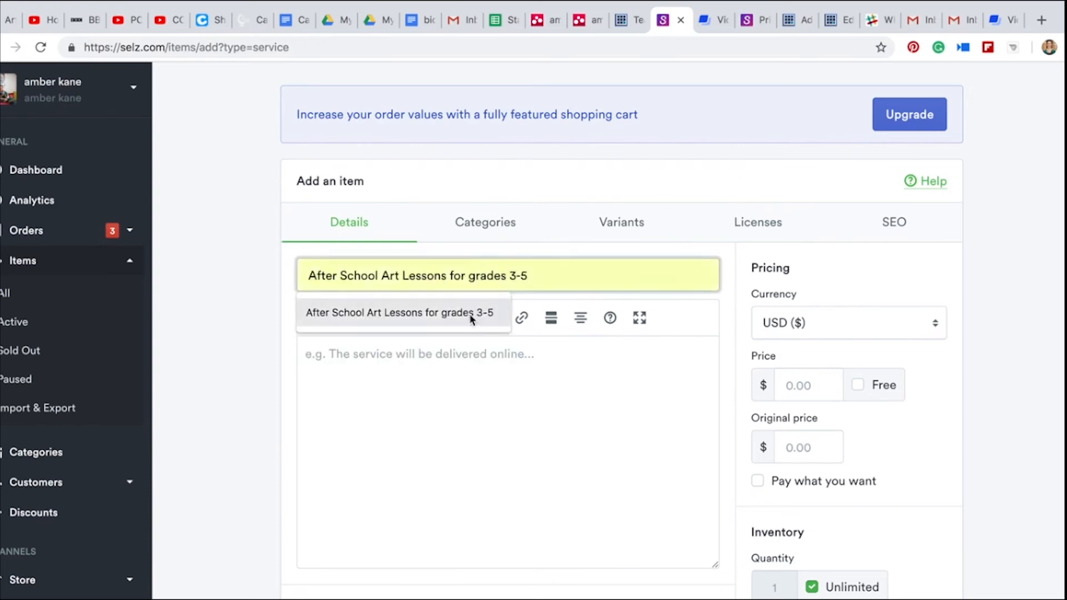
{"action": "left_click", "coordinate": [470, 316]}
{"action": "left_click", "coordinate": [437, 381]}
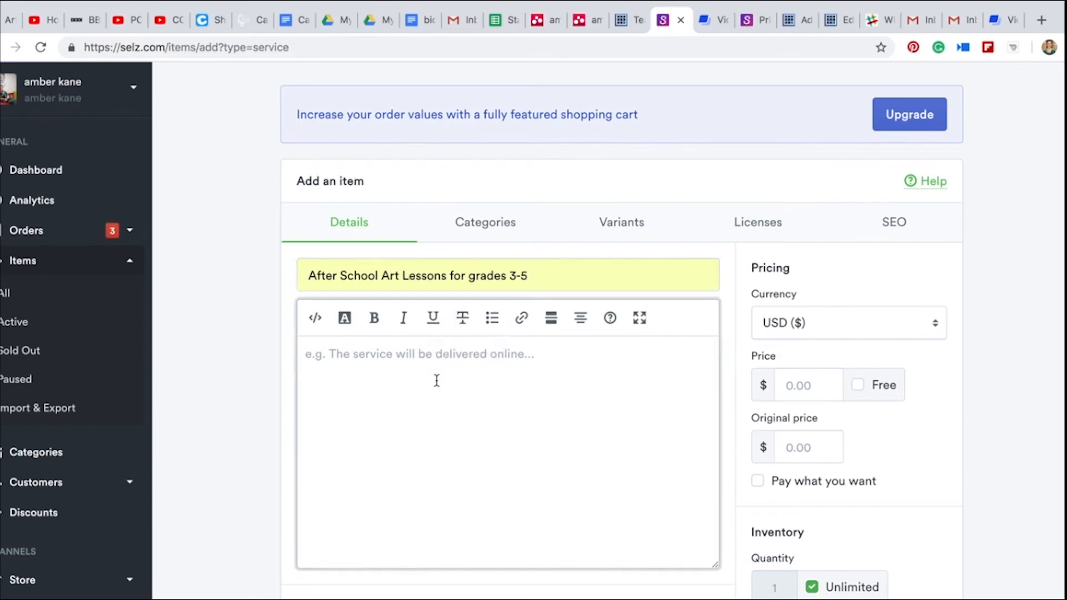
Set the service item's price to $35.00
{"action": "scroll", "coordinate": [437, 381], "scroll_direction": "down", "scroll_amount": 5}
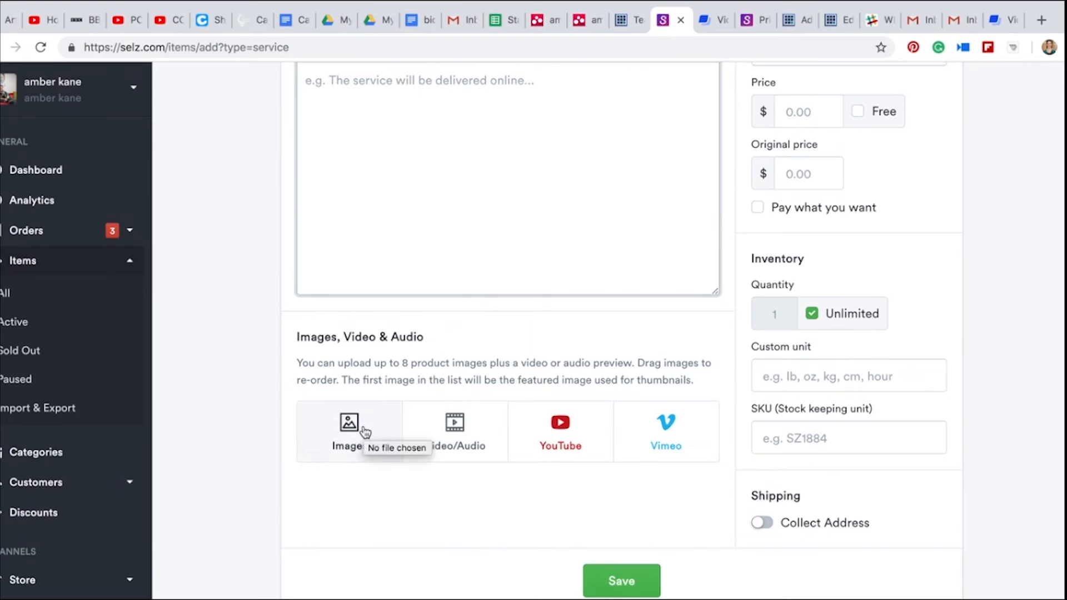
{"action": "scroll", "coordinate": [365, 433], "scroll_direction": "up", "scroll_amount": 3}
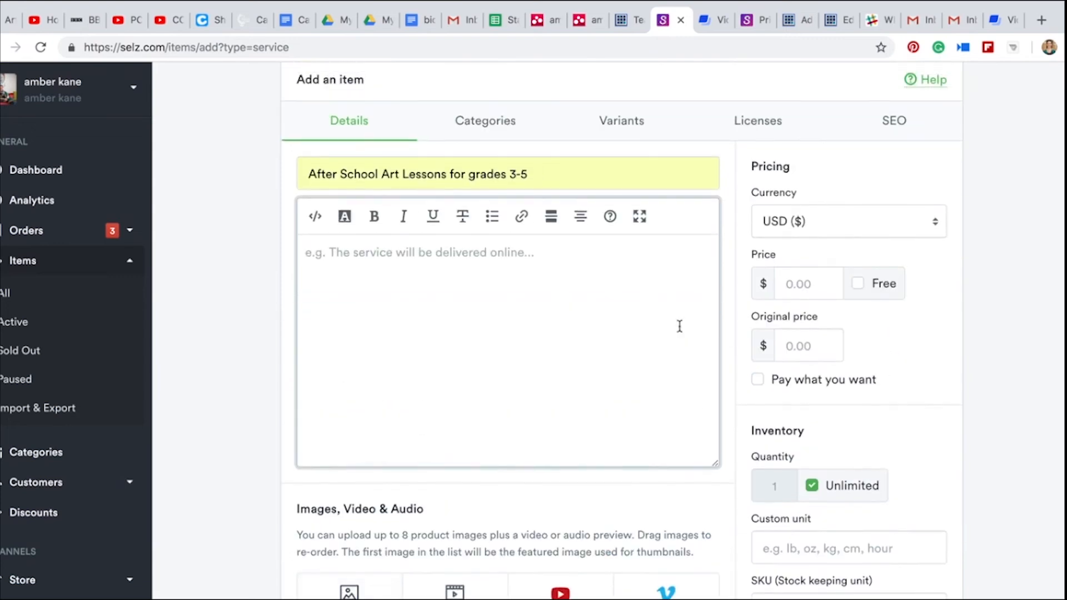
{"action": "left_click", "coordinate": [786, 284]}
{"action": "type", "text": "345"}
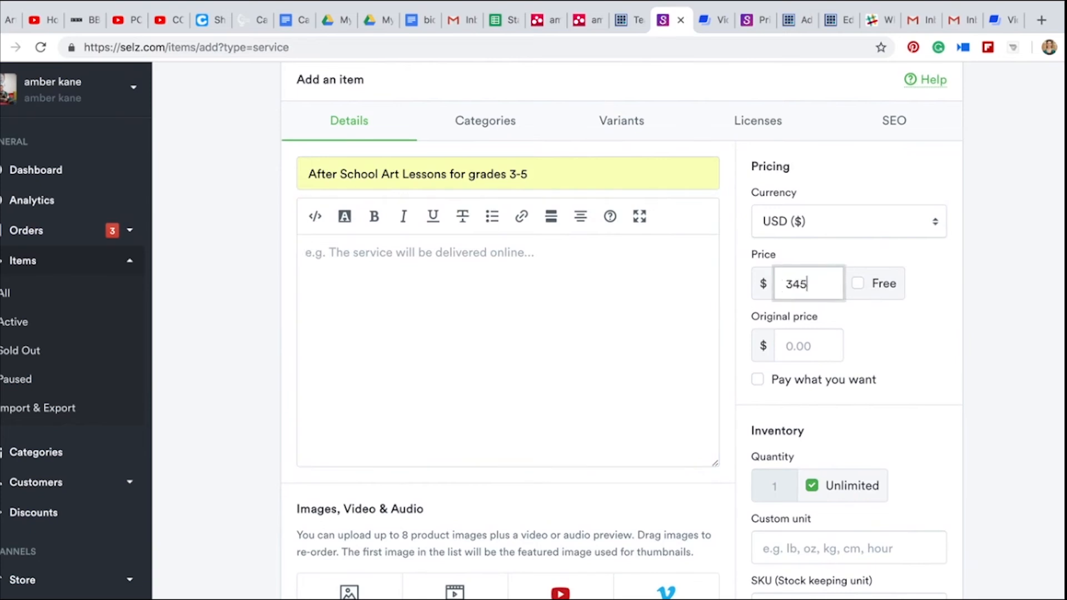
{"action": "key", "text": "BackSpace"}
{"action": "key", "text": "BackSpace"}
{"action": "type", "text": "5.00"}
Extend the item title with the schedule ": Saturdays, Oct 13-Nov 17 9-12"
{"action": "left_click", "coordinate": [597, 184]}
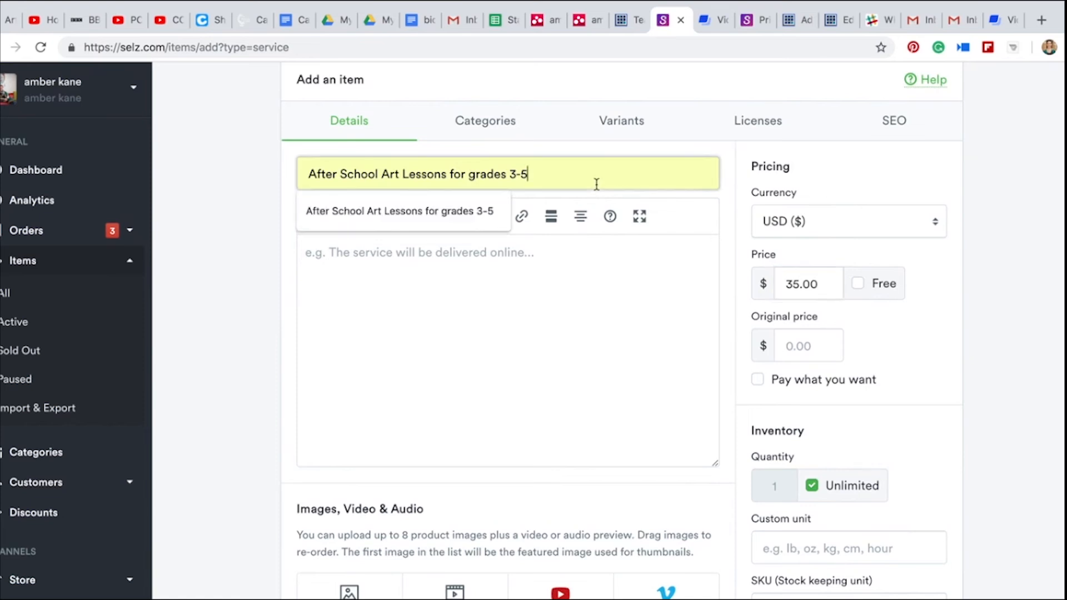
{"action": "type", "text": ": "}
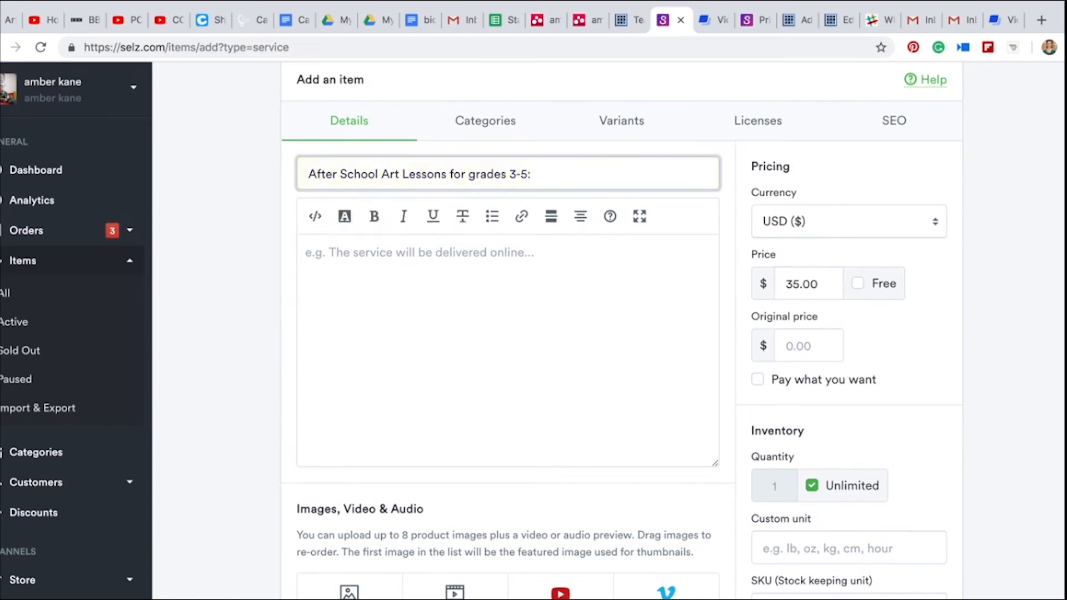
{"action": "type", "text": "Oct"}
{"action": "key", "text": "BackSpace"}
{"action": "key", "text": "BackSpace"}
{"action": "key", "text": "BackSpace"}
{"action": "type", "text": "Saturdays, Oct"}
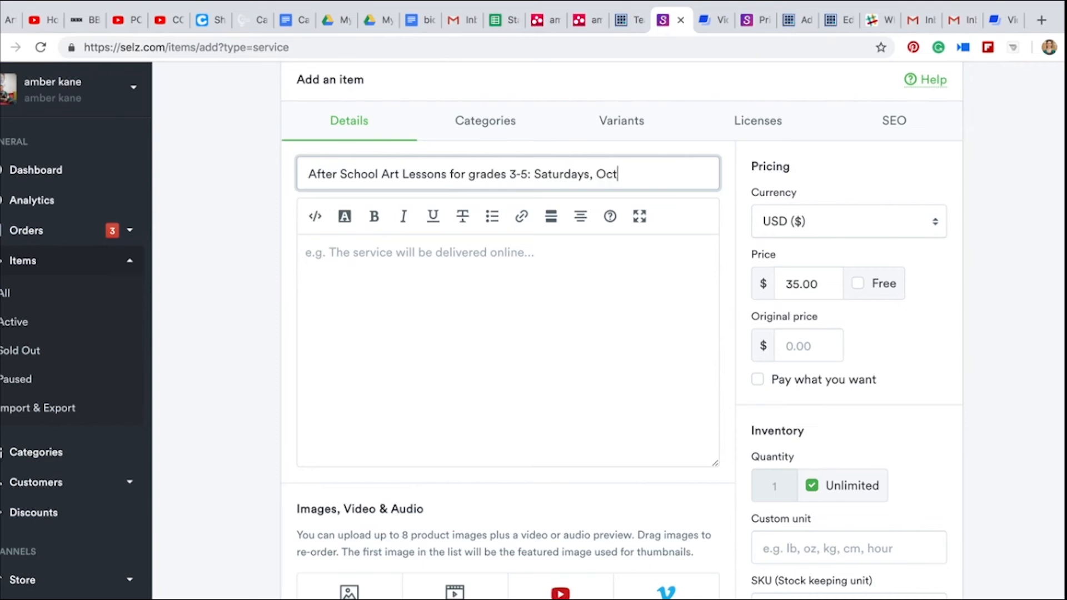
{"action": "type", "text": " 8"}
{"action": "type", "text": "-"}
{"action": "key", "text": "BackSpace"}
{"action": "key", "text": "BackSpace"}
{"action": "type", "text": "13-"}
{"action": "type", "text": "Nov 17"}
{"action": "type", "text": " time"}
{"action": "key", "text": "BackSpace"}
{"action": "key", "text": "BackSpace"}
{"action": "key", "text": "BackSpace"}
{"action": "key", "text": "BackSpace"}
{"action": "type", "text": "9-12"}
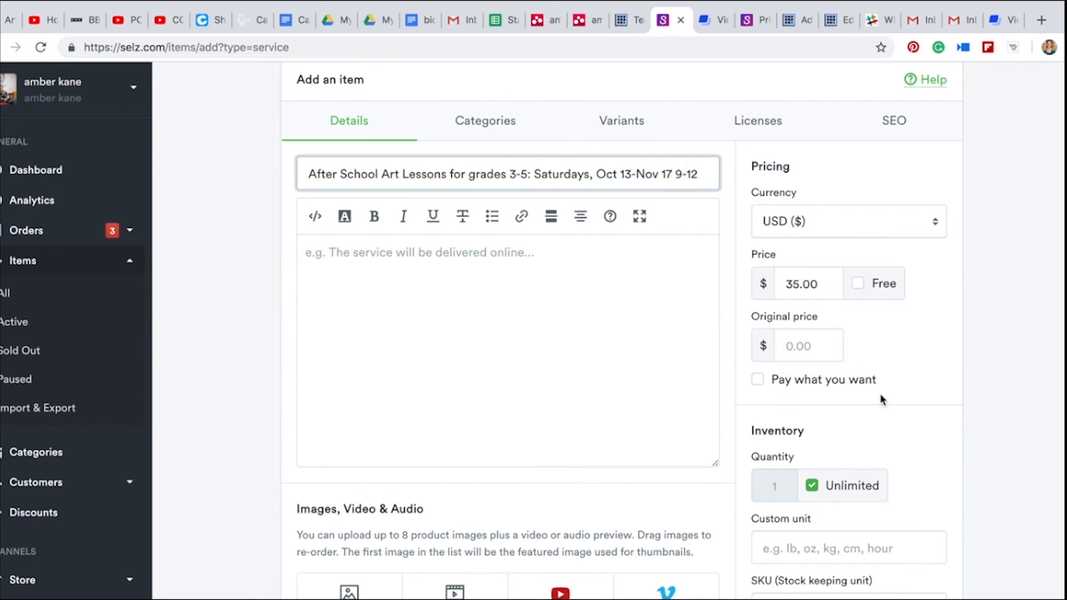
Limit the service item's quantity to 10 instead of unlimited and turn on Collect Address
{"action": "scroll", "coordinate": [881, 398], "scroll_direction": "down", "scroll_amount": 1}
{"action": "scroll", "coordinate": [881, 398], "scroll_direction": "down", "scroll_amount": 1}
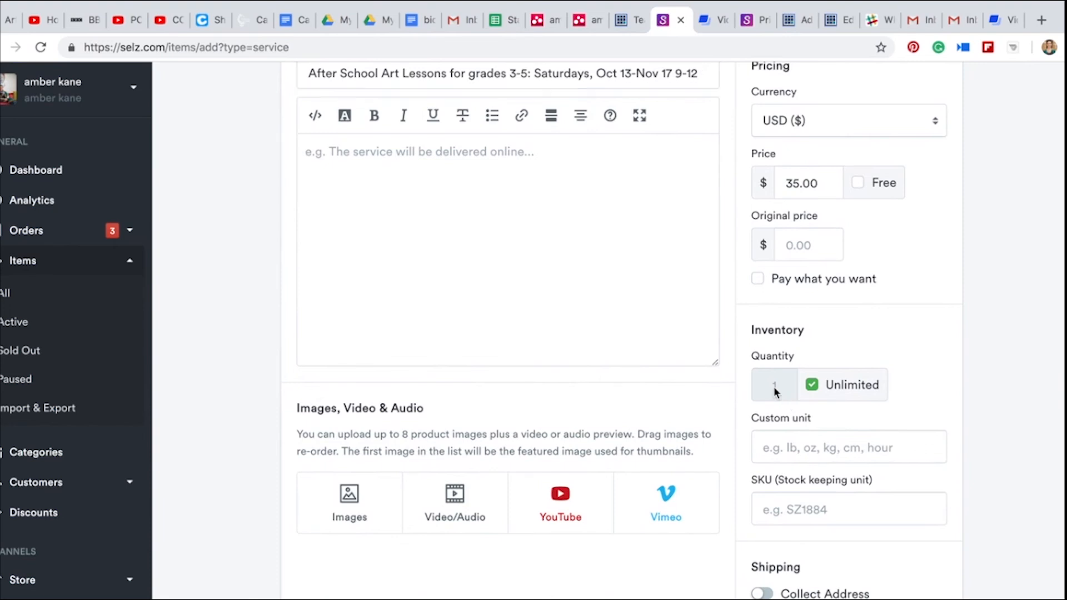
{"action": "left_click", "coordinate": [812, 385]}
{"action": "left_click", "coordinate": [776, 385]}
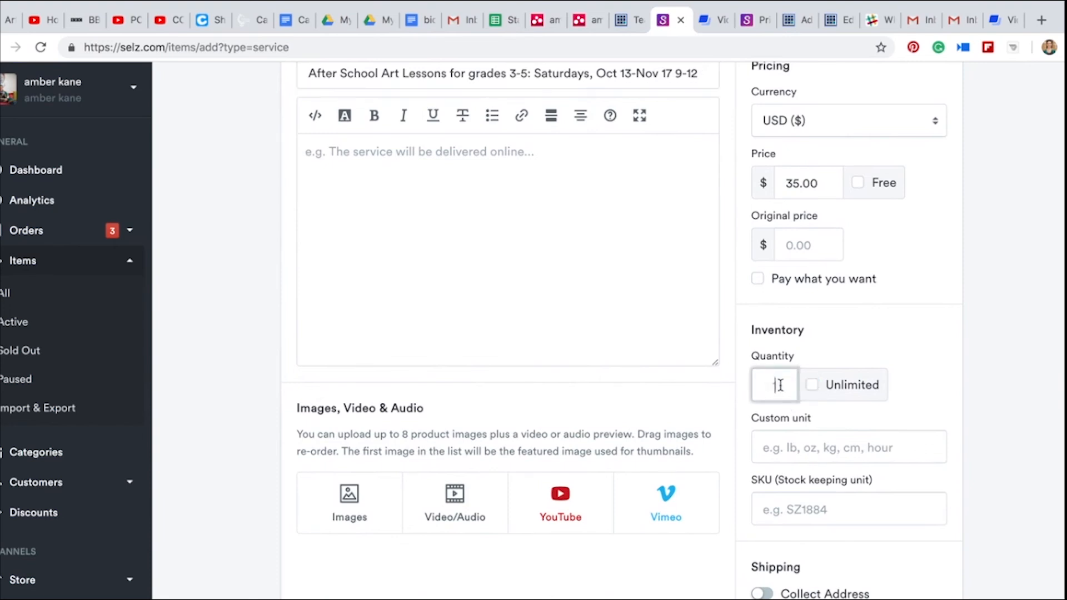
{"action": "type", "text": "0"}
{"action": "scroll", "coordinate": [833, 578], "scroll_direction": "down", "scroll_amount": 1}
{"action": "left_click", "coordinate": [769, 543]}
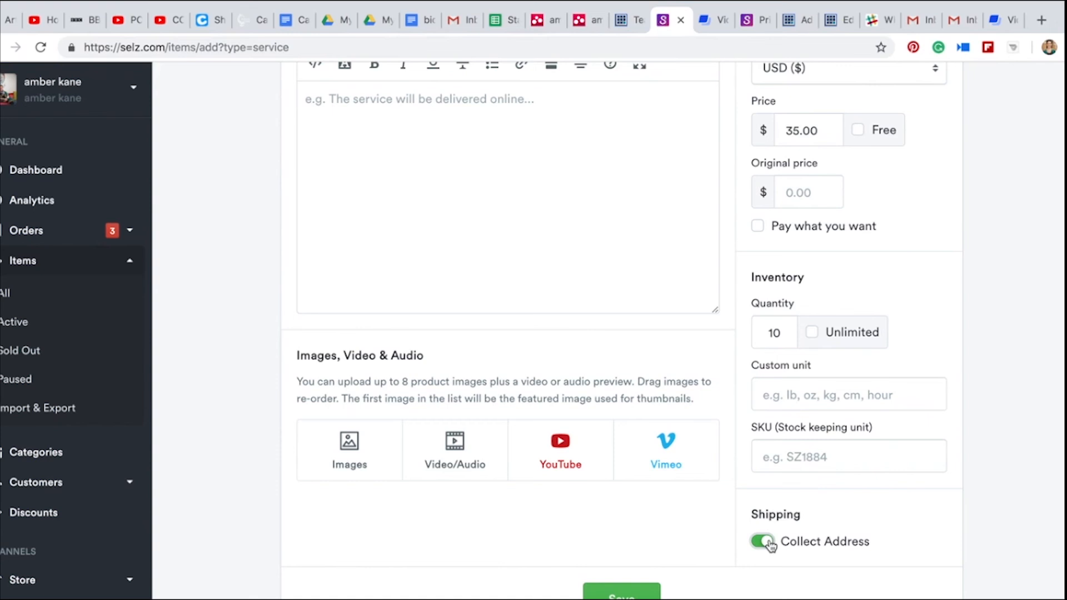
Look over the service item's details and save the item
{"action": "scroll", "coordinate": [770, 542], "scroll_direction": "up", "scroll_amount": 5}
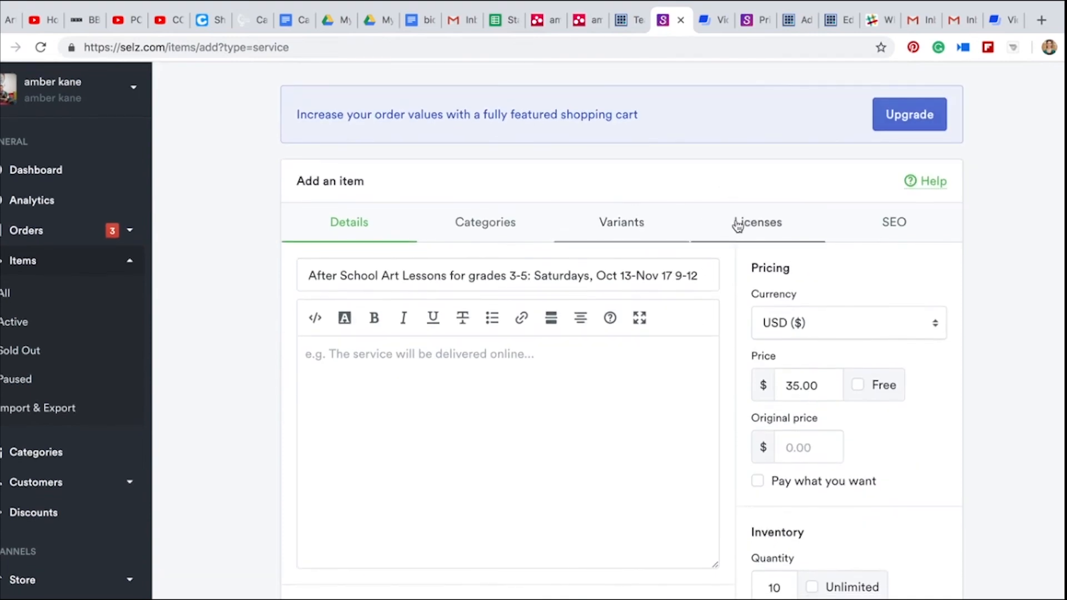
{"action": "scroll", "coordinate": [684, 356], "scroll_direction": "down", "scroll_amount": 5}
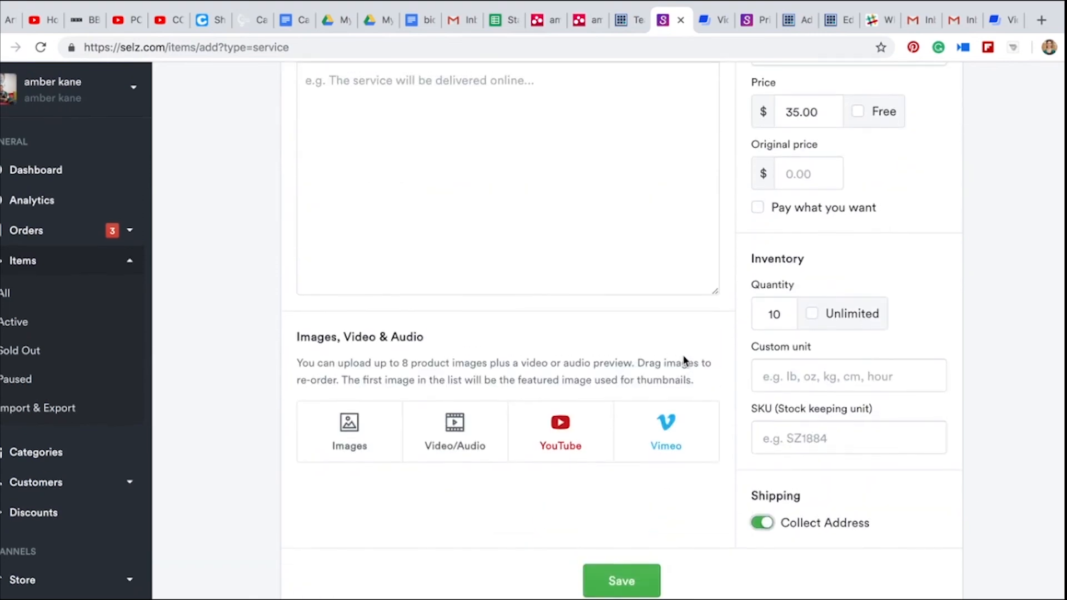
{"action": "scroll", "coordinate": [684, 360], "scroll_direction": "up", "scroll_amount": 5}
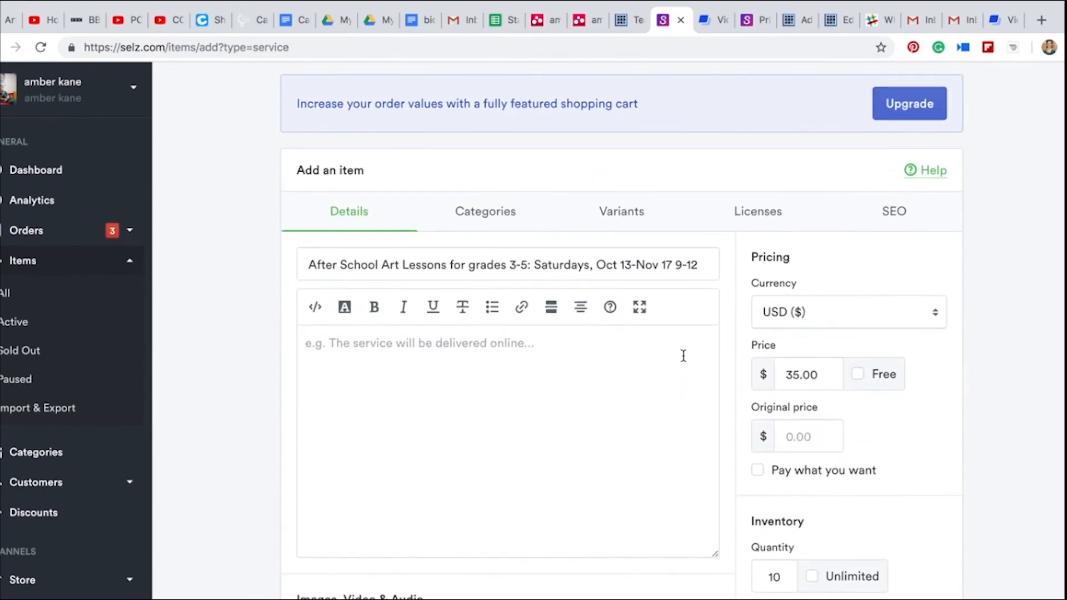
{"action": "scroll", "coordinate": [684, 356], "scroll_direction": "down", "scroll_amount": 5}
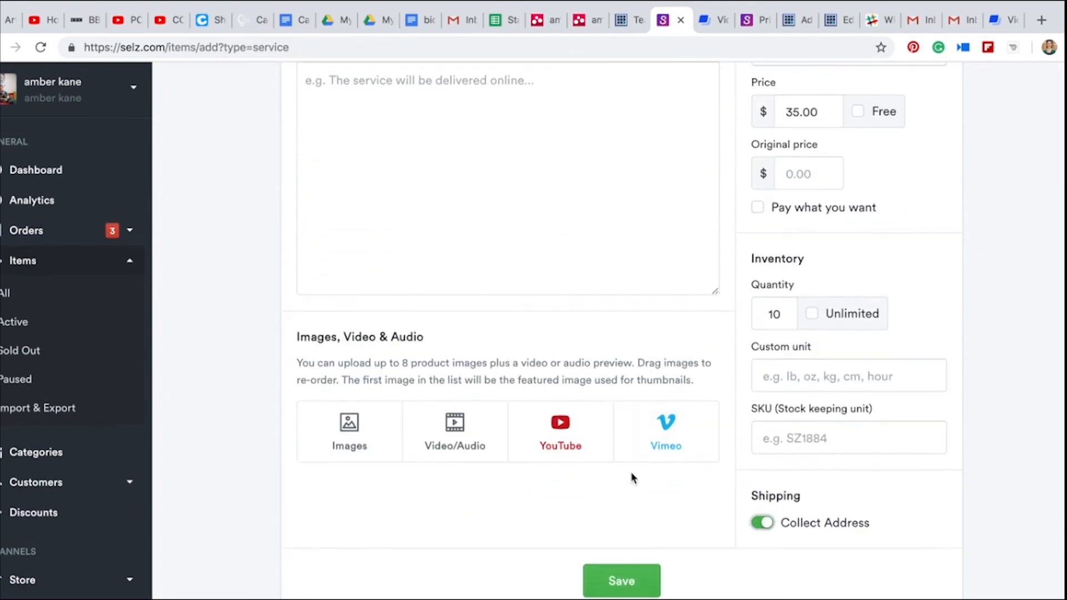
{"action": "left_click", "coordinate": [621, 579]}
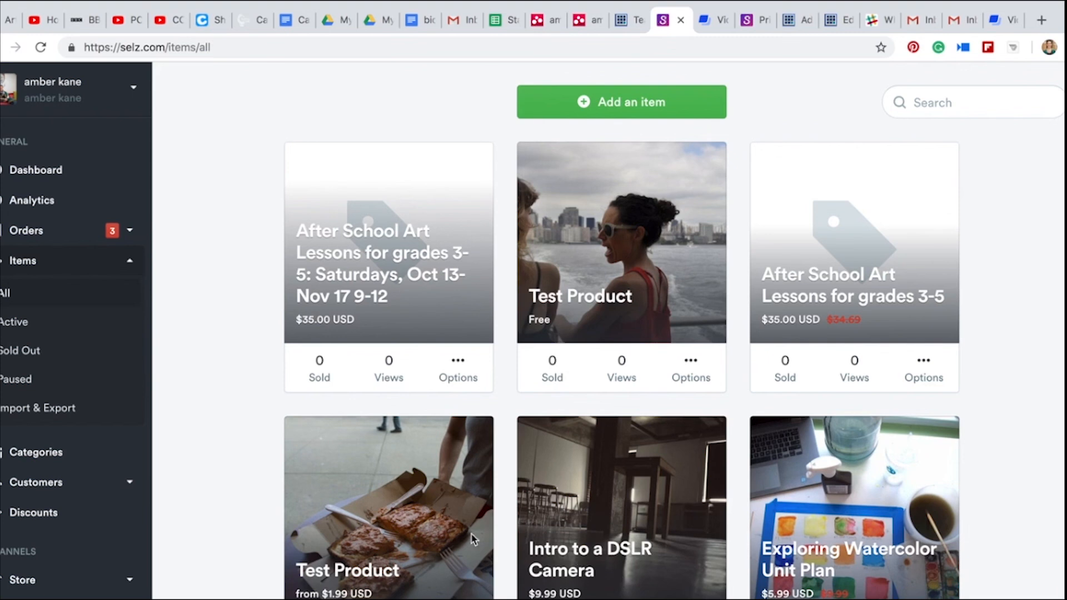
Open the orders for the Saturday After School Art Lessons item from the items list
{"action": "left_click", "coordinate": [7, 233]}
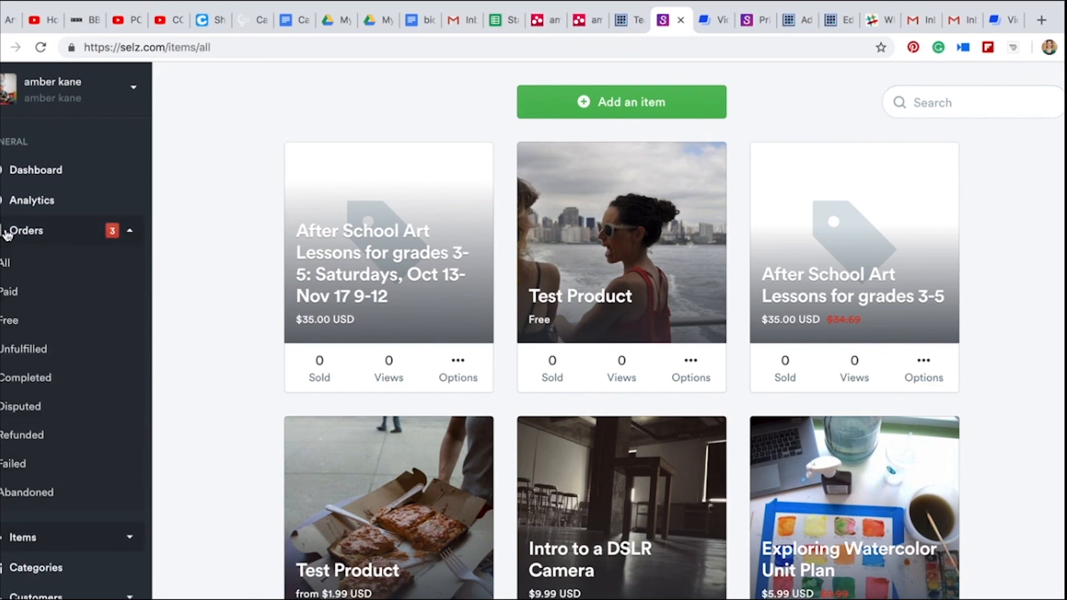
{"action": "left_click", "coordinate": [460, 363]}
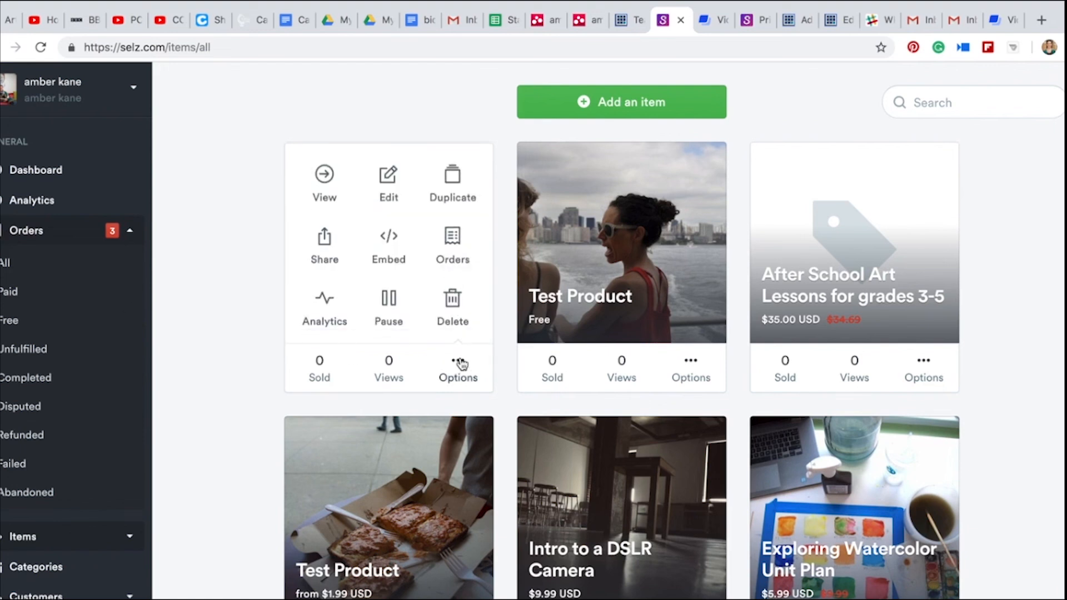
{"action": "left_click", "coordinate": [453, 247]}
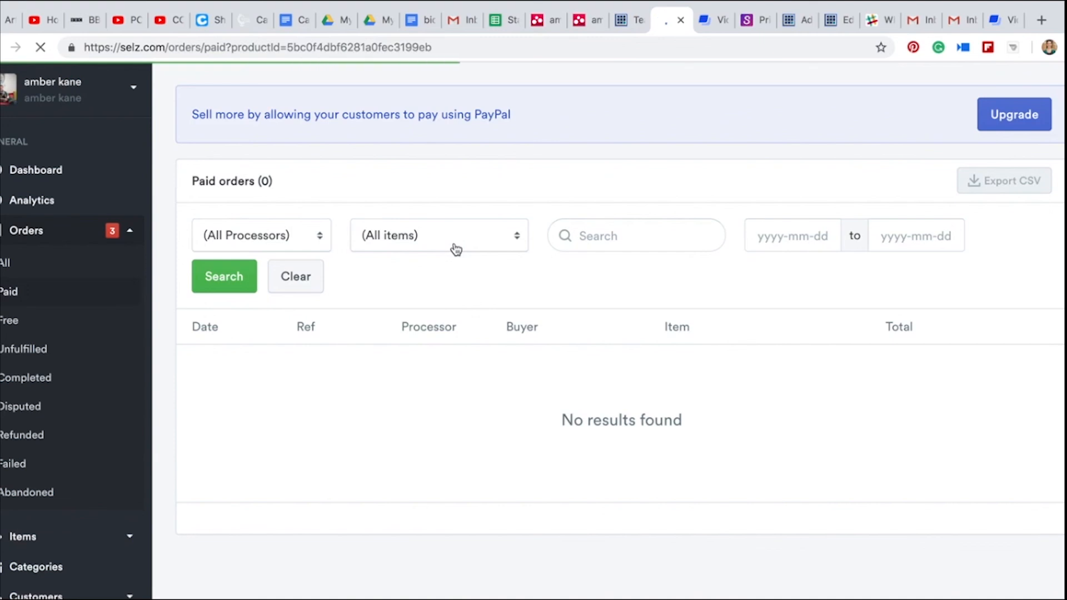